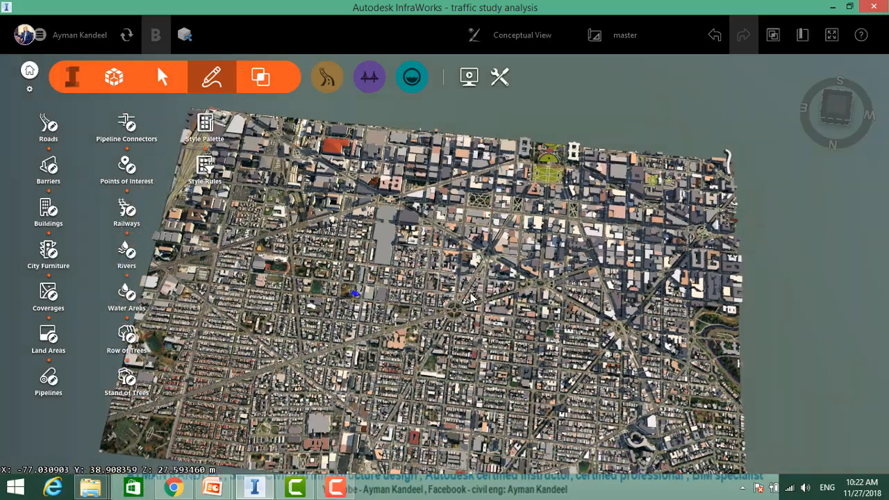
Examine the whole city model from above and at an angle, down to the street blocks around the blue marker
left_click_drag(452, 271, 446, 372)
scroll(447, 372, "down", 2)
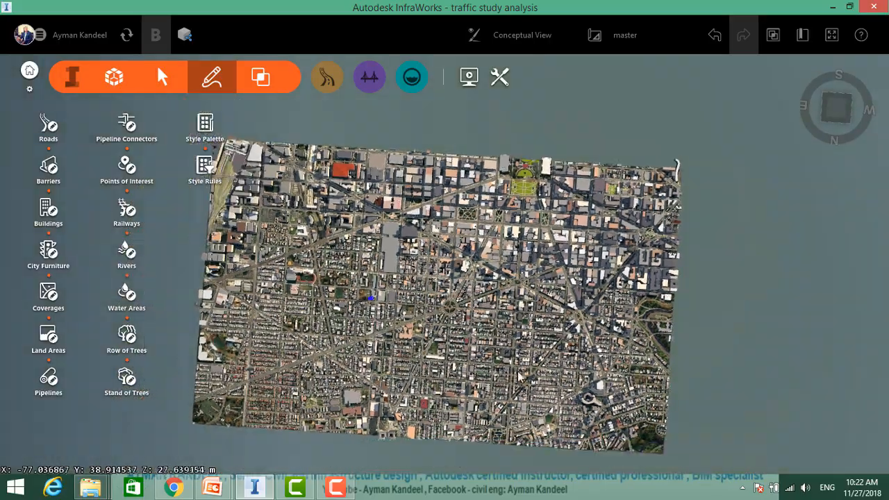
scroll(520, 363, "up", 3)
left_click_drag(564, 359, 457, 309)
scroll(549, 111, "up", 4)
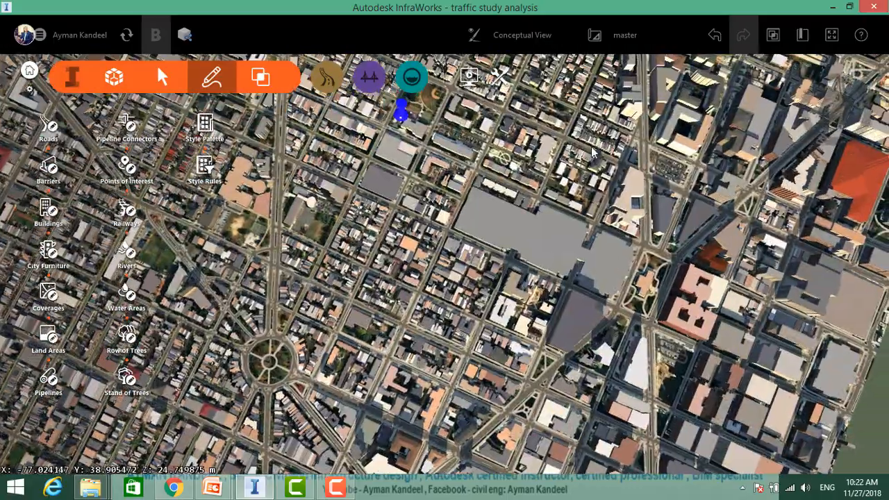
middle_click_drag(592, 153, 565, 210)
left_click_drag(610, 301, 515, 255)
scroll(543, 310, "down", 5)
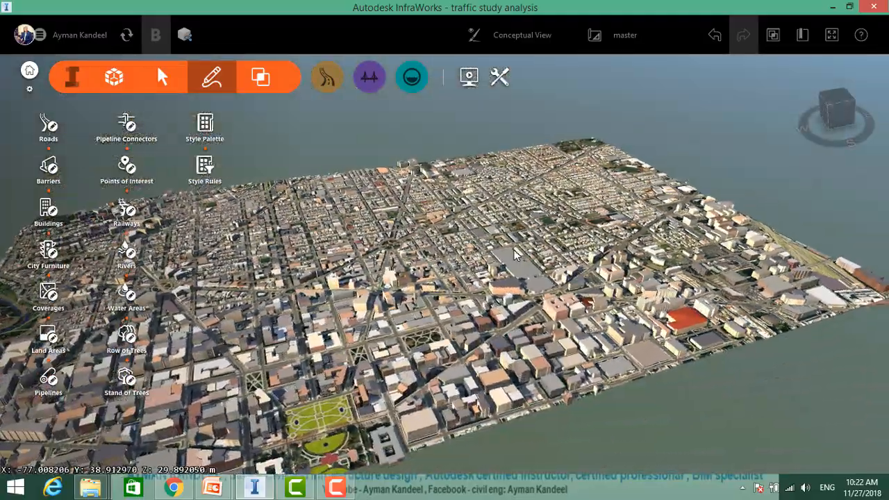
scroll(493, 279, "up", 3)
left_click_drag(751, 312, 685, 295)
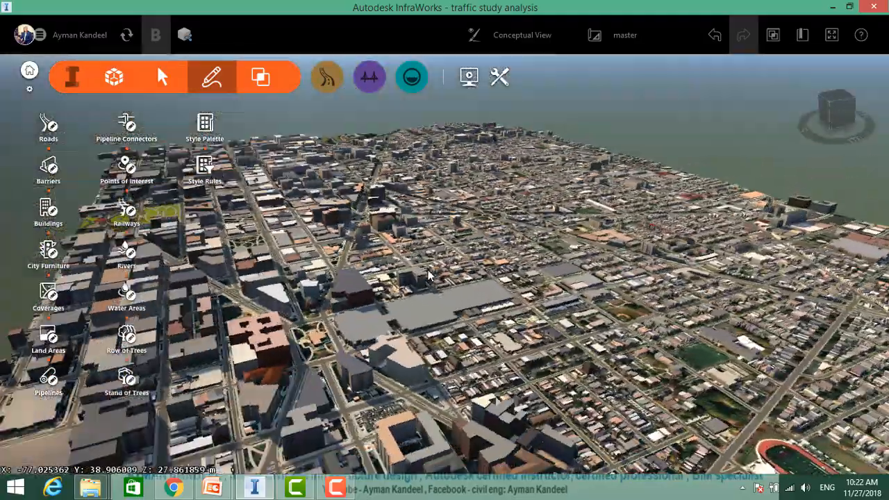
scroll(591, 299, "up", 6)
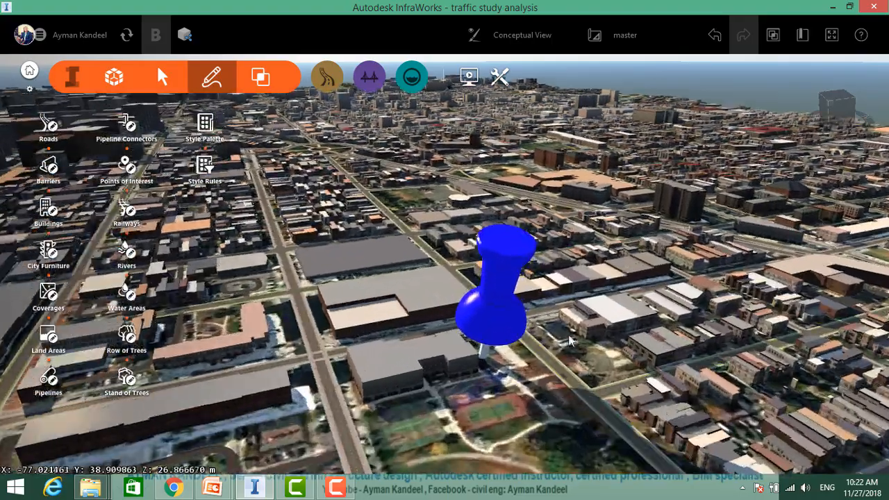
Examine from above the road network and intersections around the large flat-roofed building near the blue marker
mouse_move(570, 340)
left_mouse_down()
mouse_move(538, 361)
mouse_move(565, 336)
mouse_move(564, 292)
left_mouse_up()
scroll(565, 291, "down", 3)
middle_click_drag(660, 208, 723, 279)
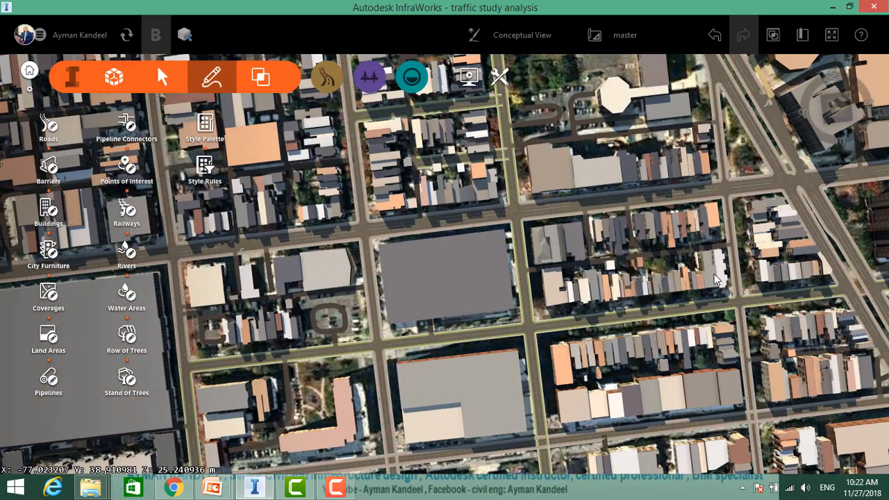
scroll(724, 285, "down", 3)
left_click_drag(726, 315, 559, 182)
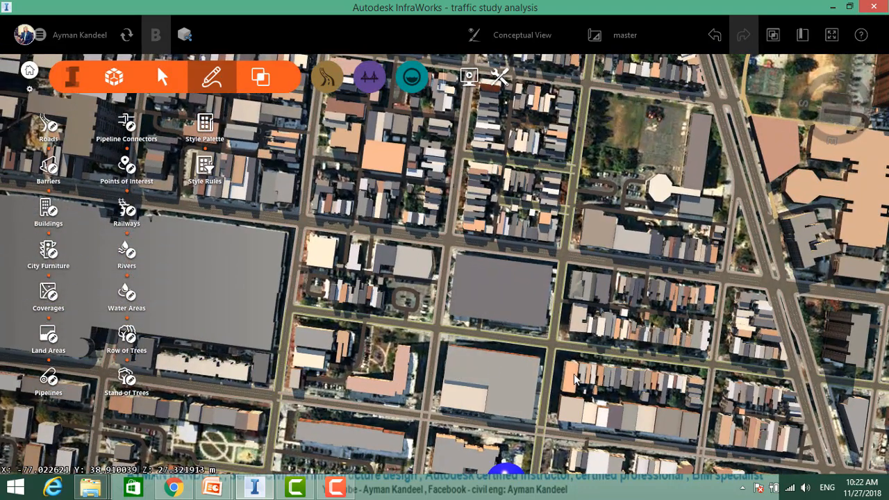
left_click_drag(574, 379, 716, 278)
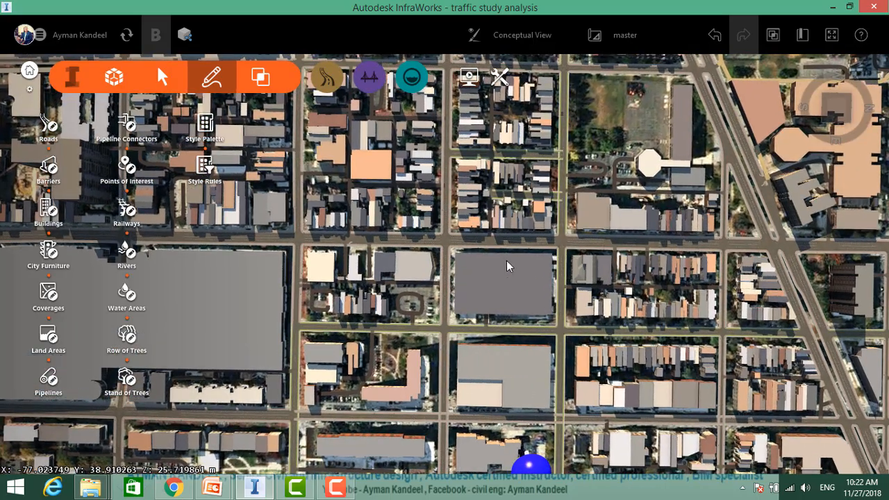
scroll(507, 266, "up", 6)
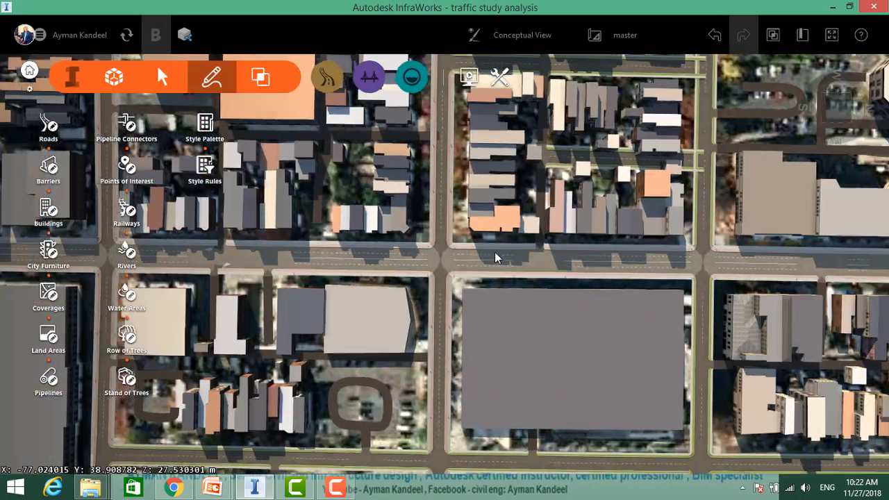
scroll(495, 258, "down", 3)
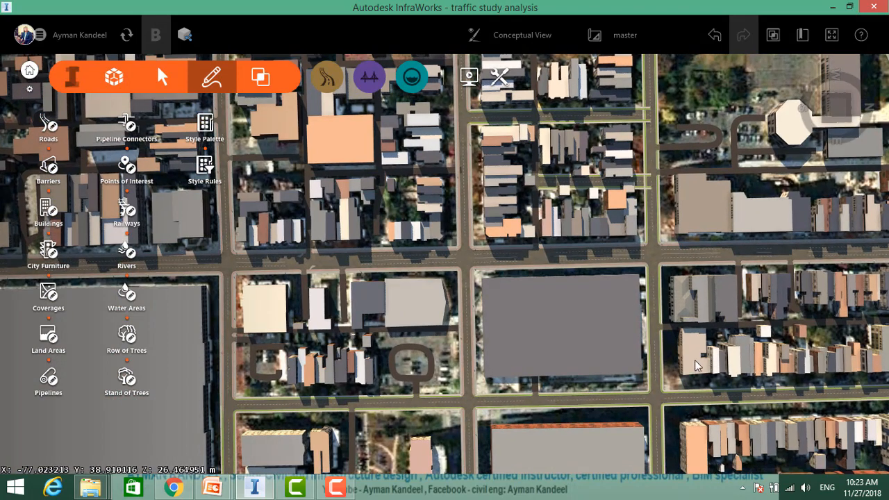
scroll(412, 344, "down", 2)
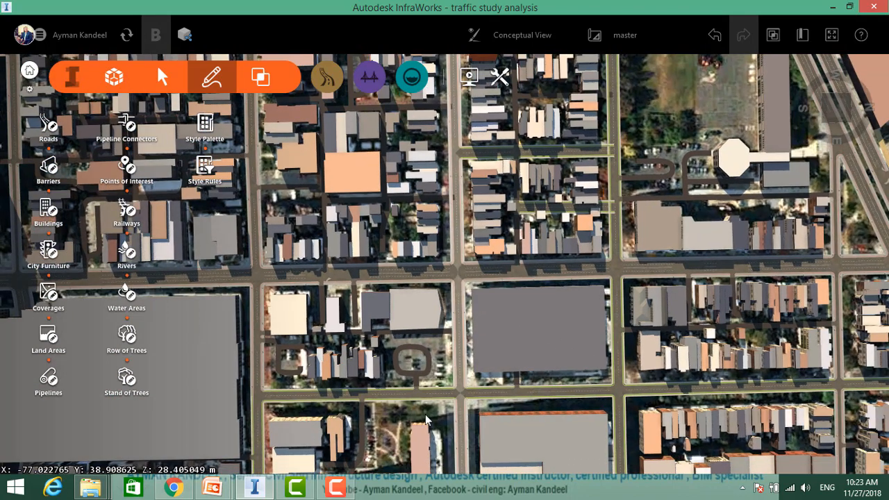
middle_click_drag(714, 325, 660, 323)
scroll(530, 339, "up", 3)
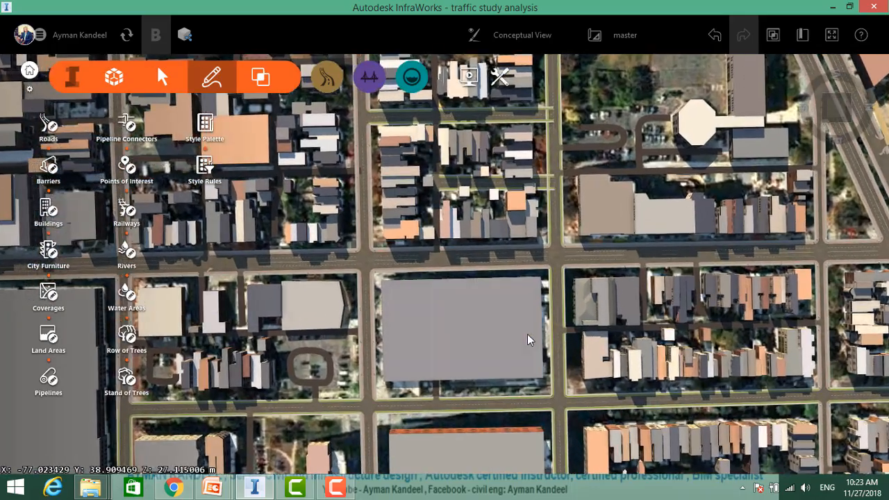
left_click_drag(567, 294, 575, 424)
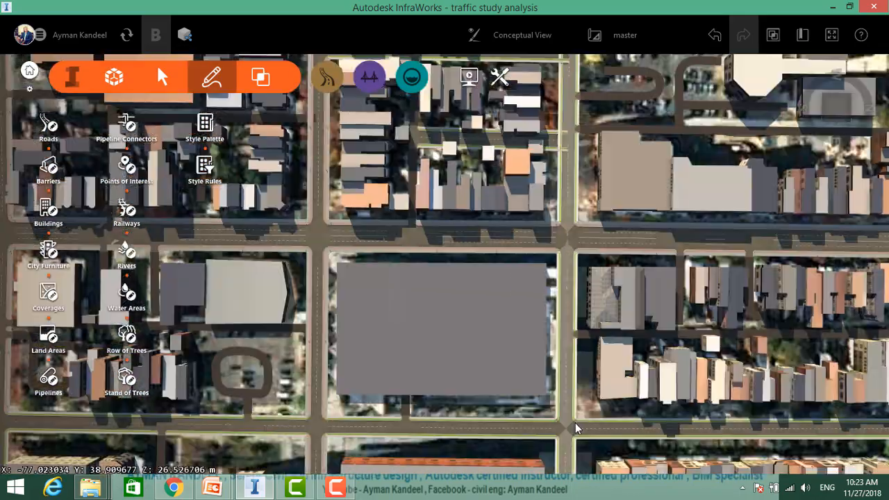
scroll(569, 330, "down", 2)
scroll(629, 319, "down", 2)
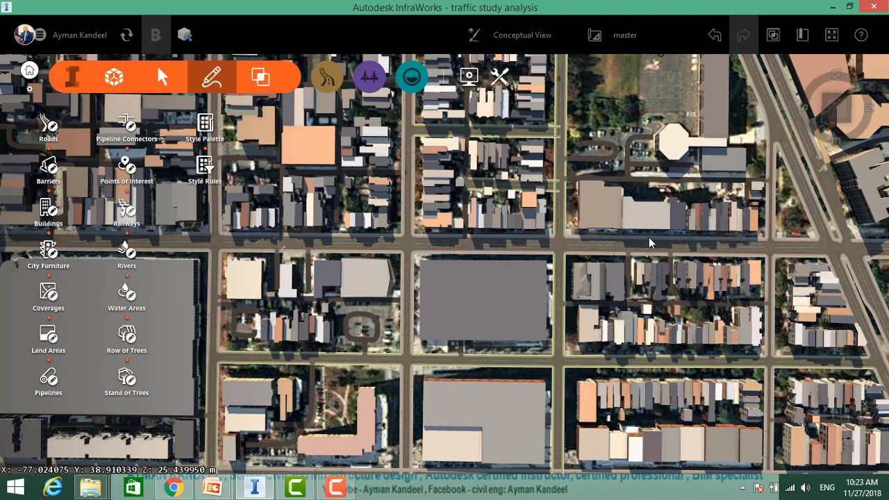
Convert 9th Street Northwest, running along the large flat-roofed building, to a component road
left_click(593, 250)
middle_click_drag(593, 250, 606, 202, "shift")
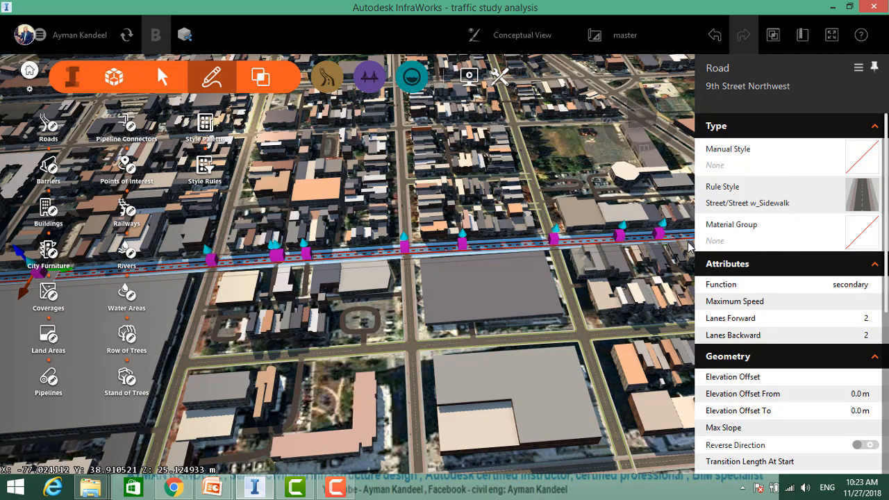
right_click(590, 241)
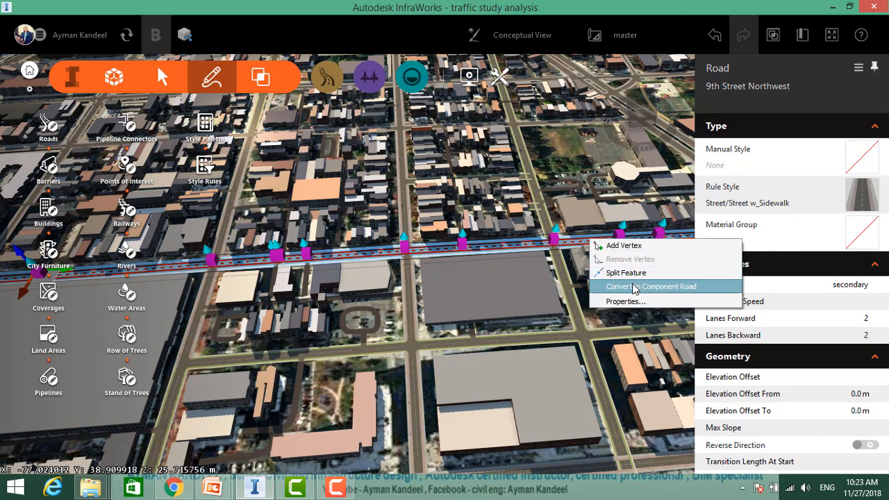
left_click(634, 287)
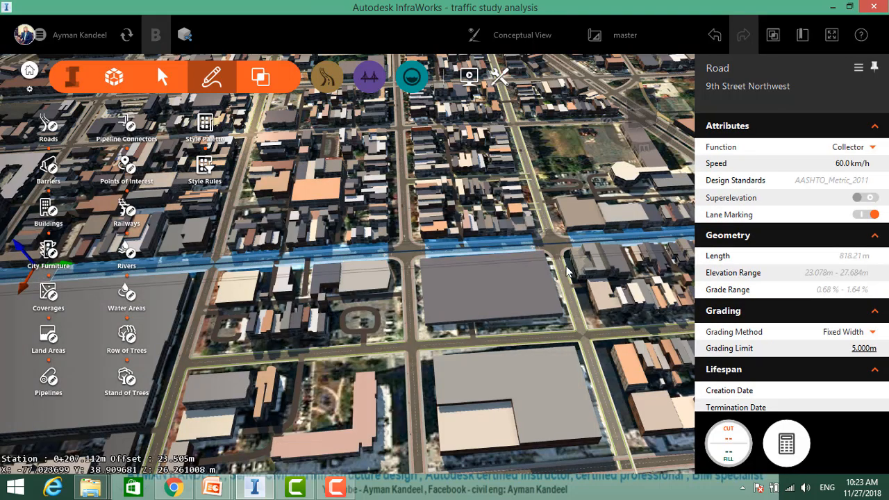
left_click_drag(565, 265, 566, 348)
scroll(507, 272, "down", 8)
key("Escape")
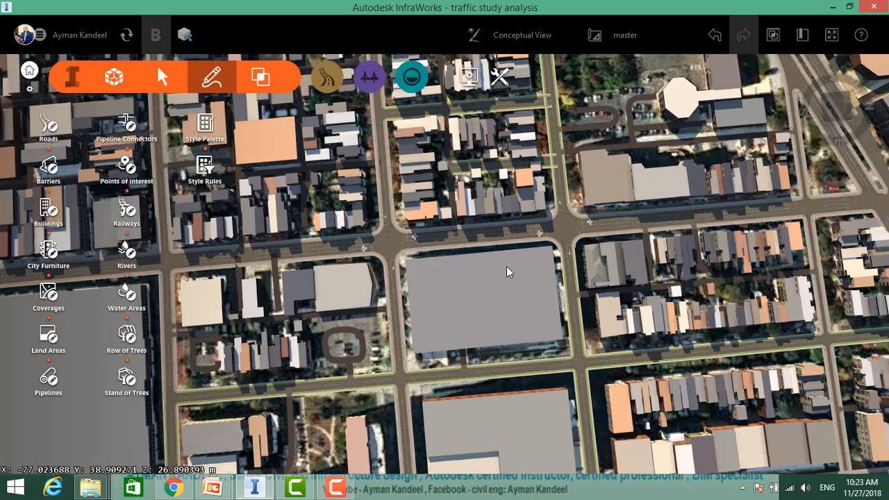
Inspect the properties of 6th, 5th, P and O Street Northwest around the baseball field
scroll(507, 272, "down", 1)
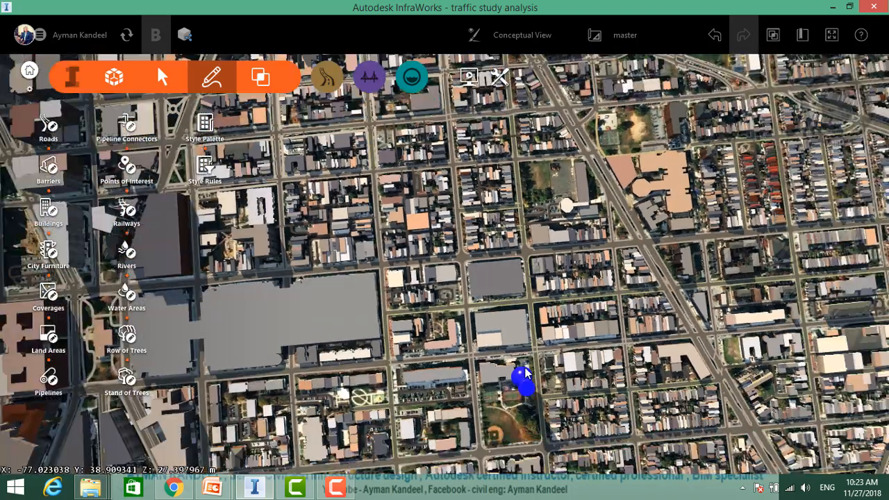
left_click_drag(575, 283, 595, 334)
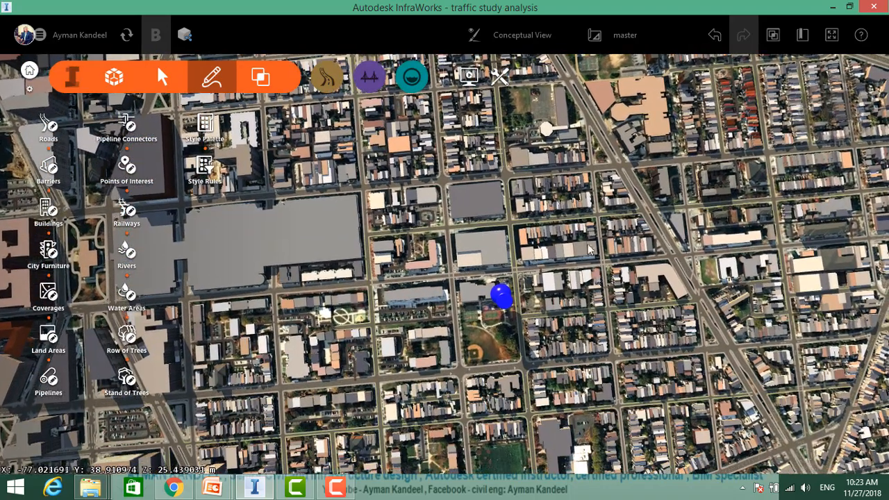
left_click_drag(570, 187, 545, 375)
scroll(436, 244, "up", 2)
middle_click_drag(448, 214, 531, 317)
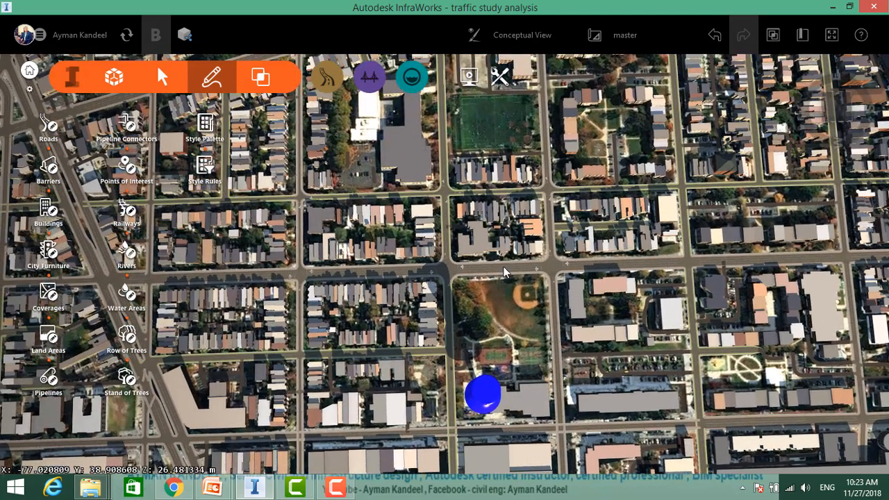
left_click(534, 274)
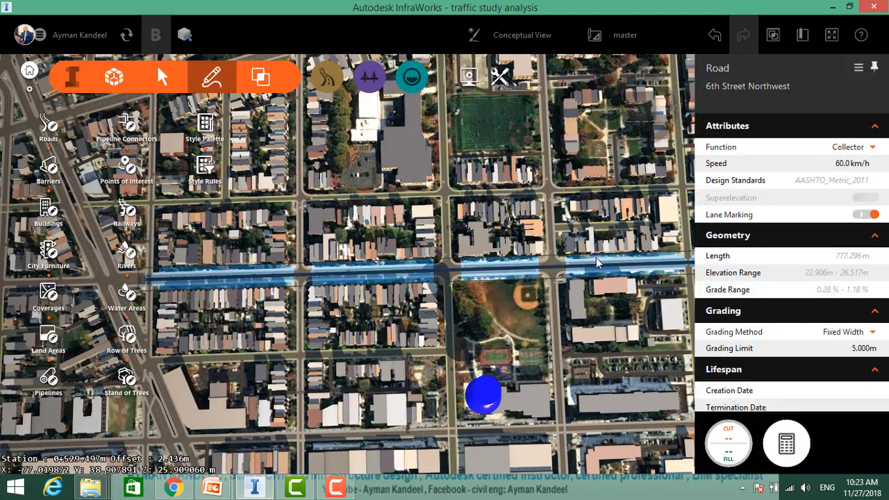
left_click(498, 193)
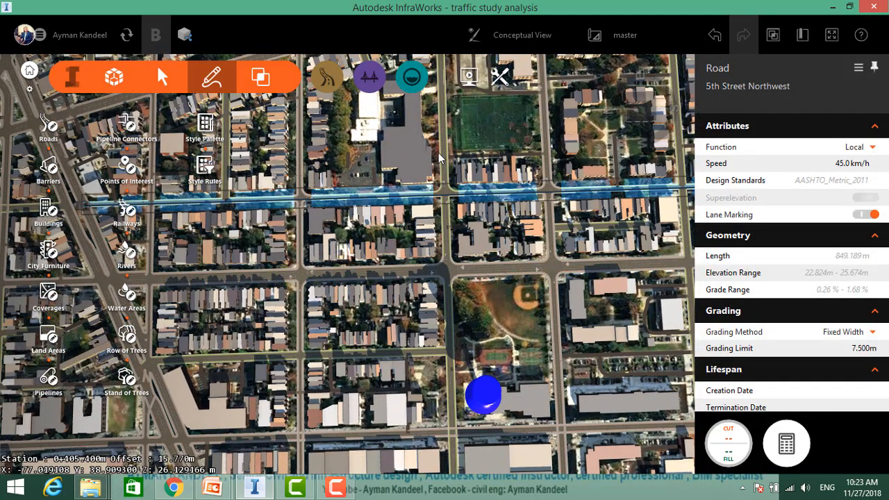
left_click(446, 214)
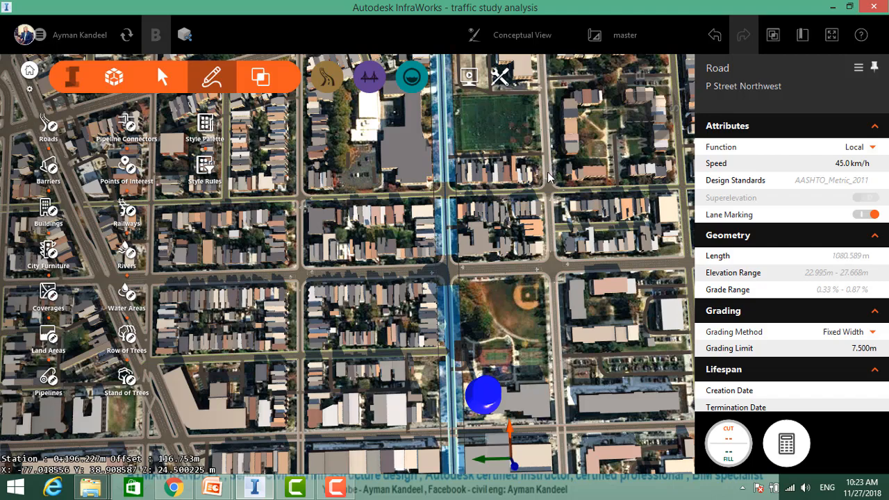
left_click(549, 177)
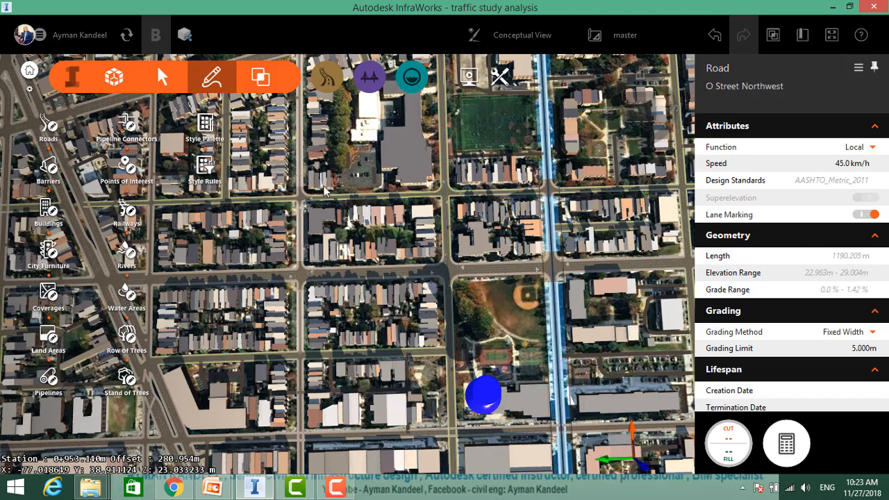
left_click(302, 182)
key("Escape")
scroll(553, 297, "up", 2)
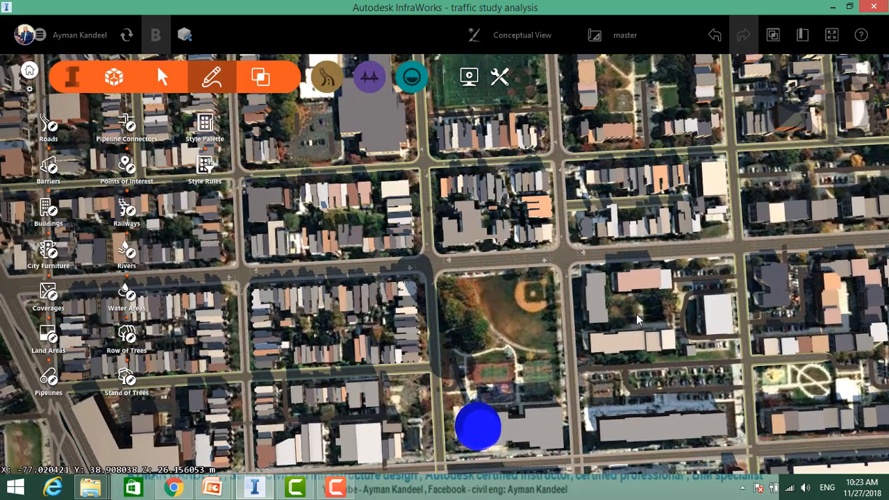
Start a traffic simulation for the road network and choose to publish the model first
left_click_drag(621, 324, 661, 369)
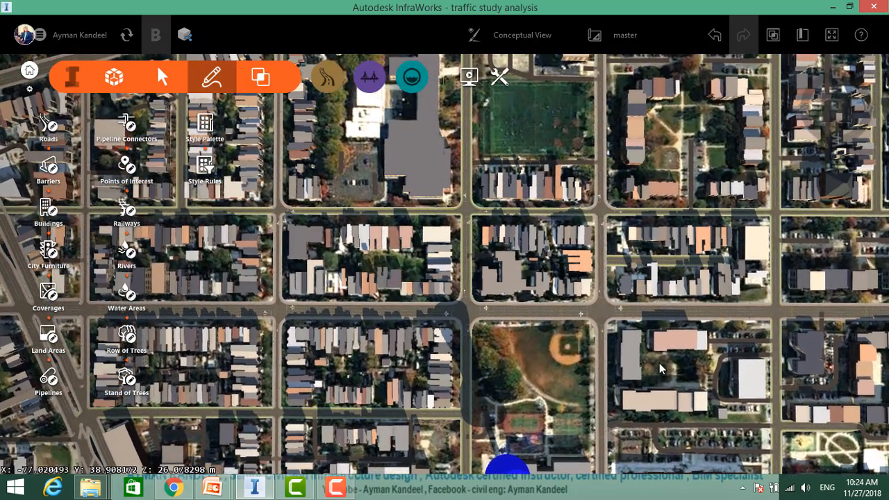
middle_click_drag(688, 312, 665, 316)
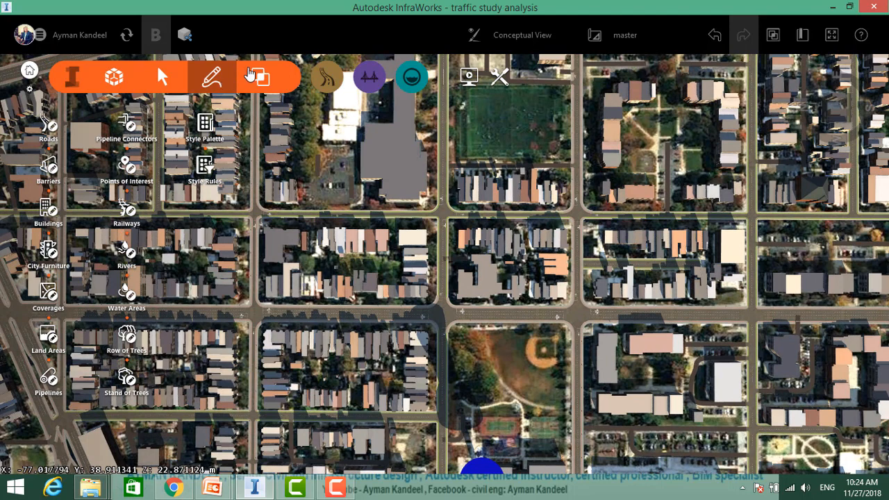
left_click(327, 78)
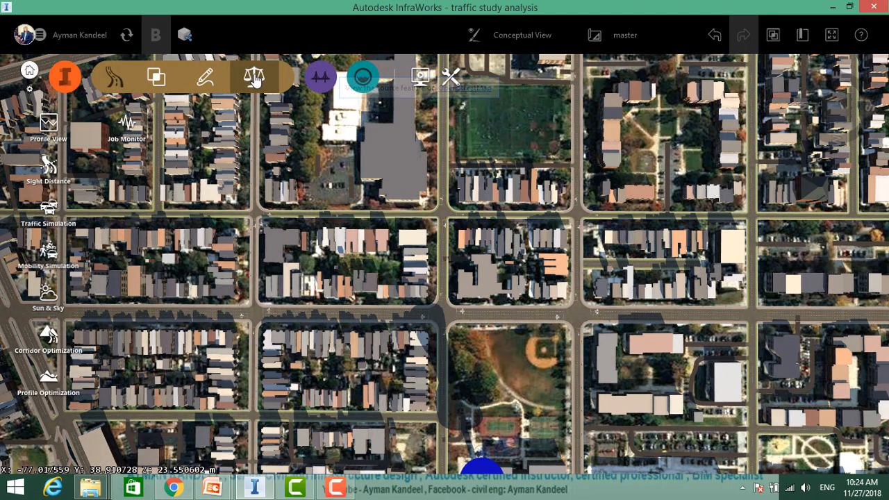
left_click(256, 80)
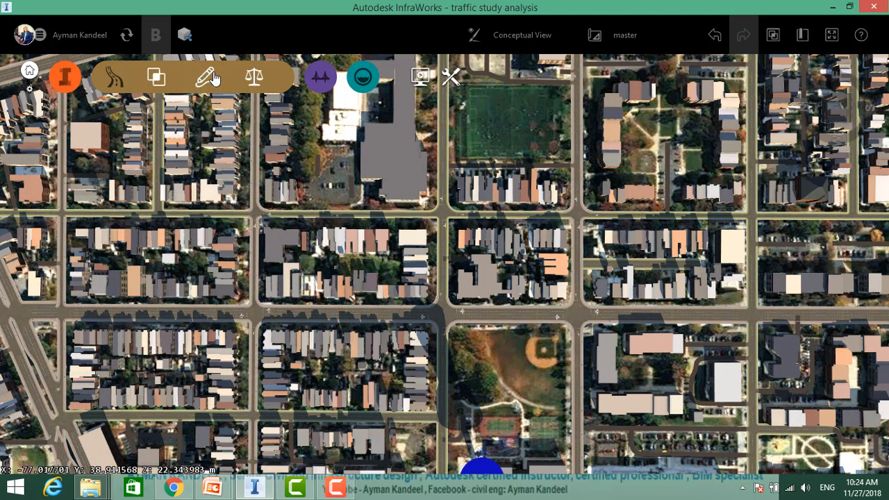
left_click(157, 78)
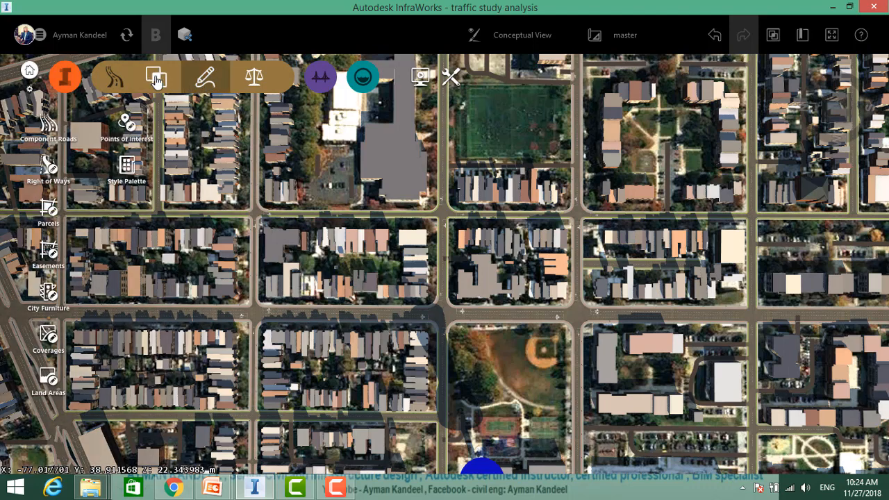
left_click(157, 80)
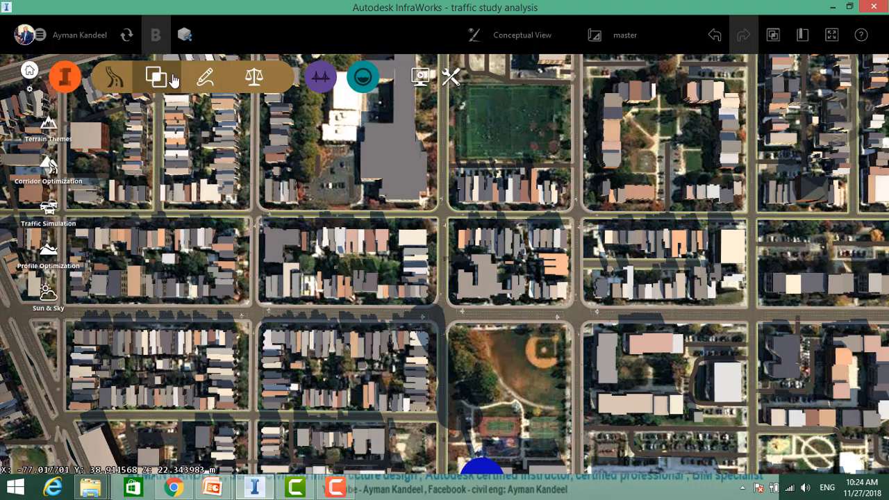
left_click(49, 211)
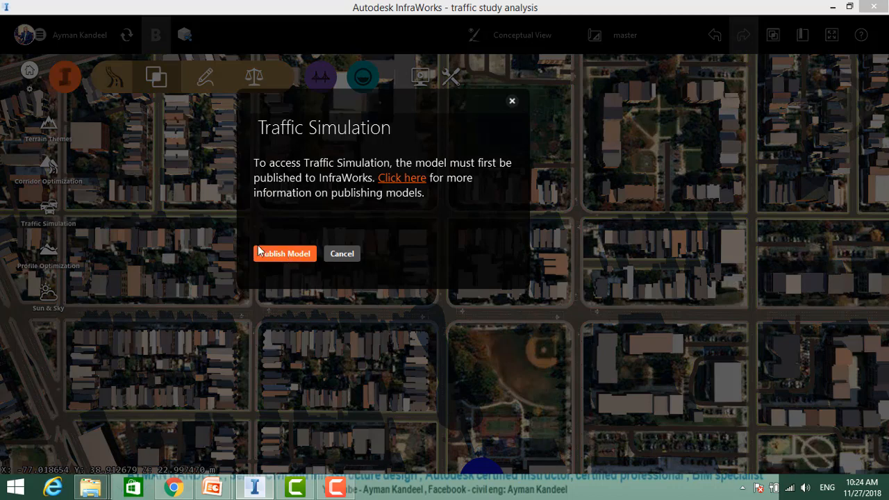
left_click(297, 257)
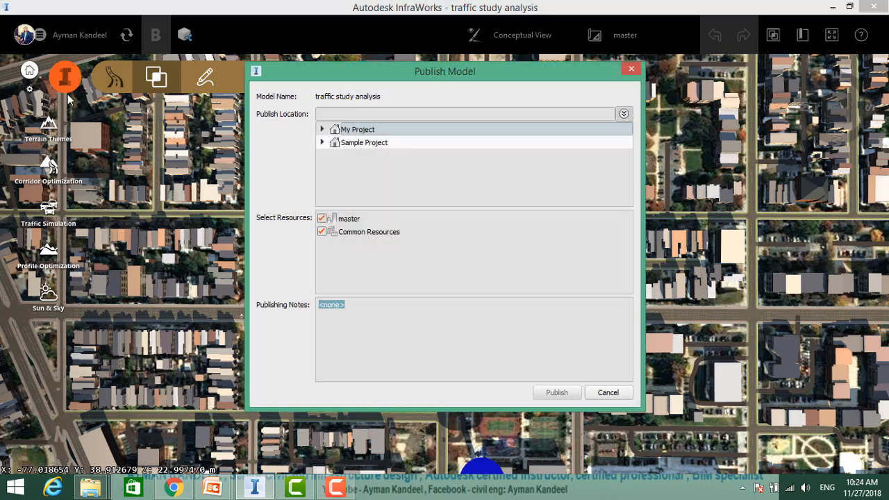
Publish the traffic study analysis model with master and Common Resources to /Sample Project/Project Files
left_click_drag(415, 78, 401, 73)
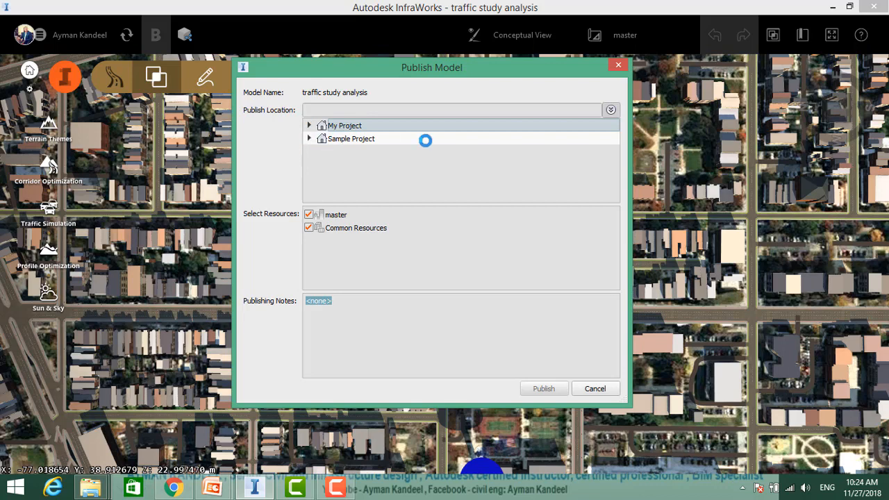
left_click(309, 125)
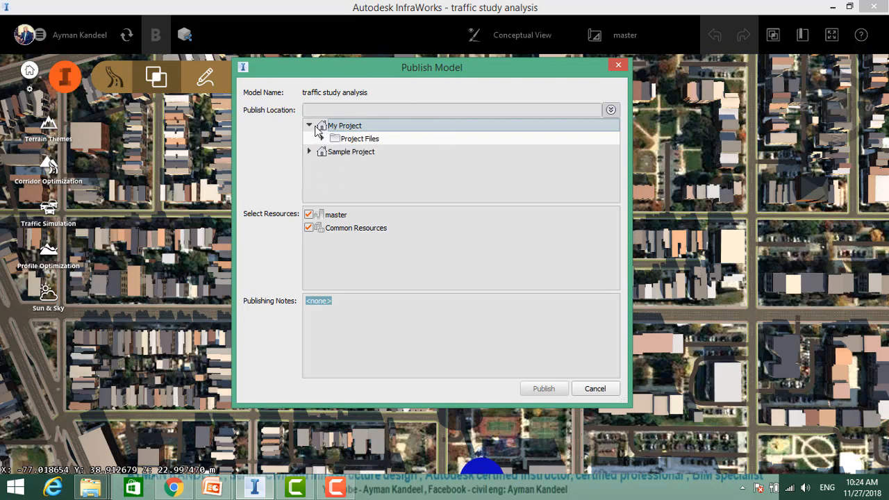
left_click(313, 126)
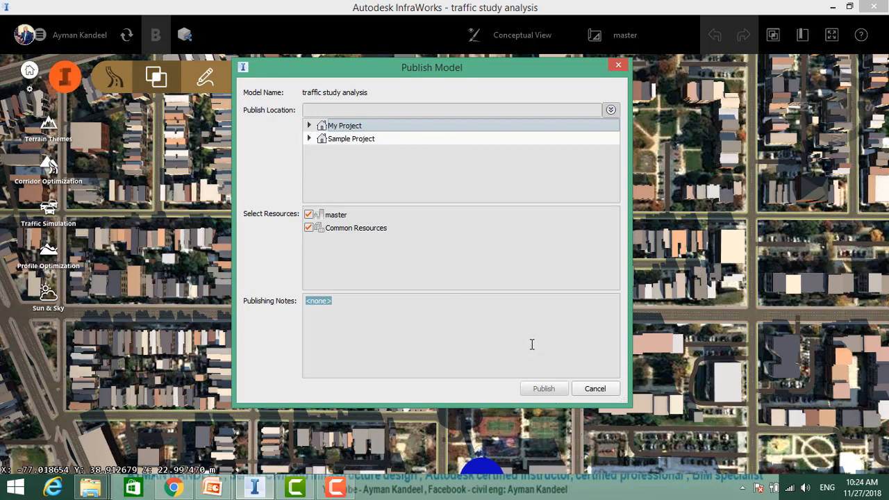
left_click(371, 128)
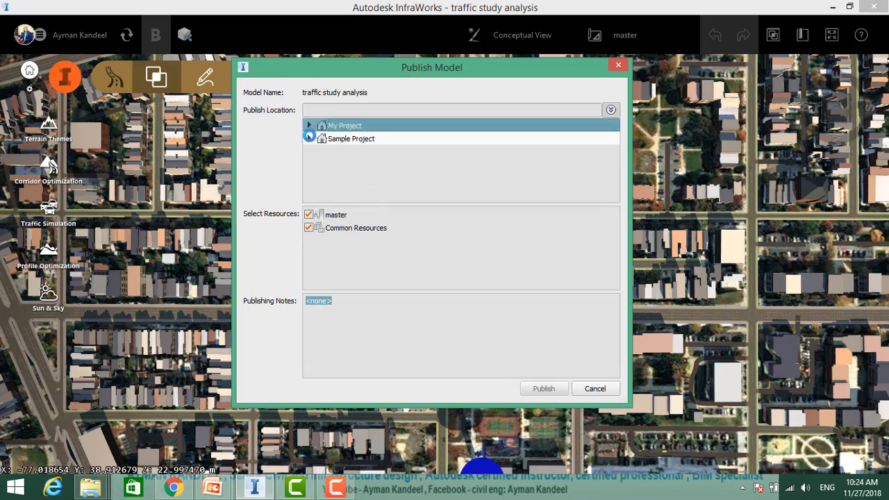
left_click(309, 137)
left_click(378, 153)
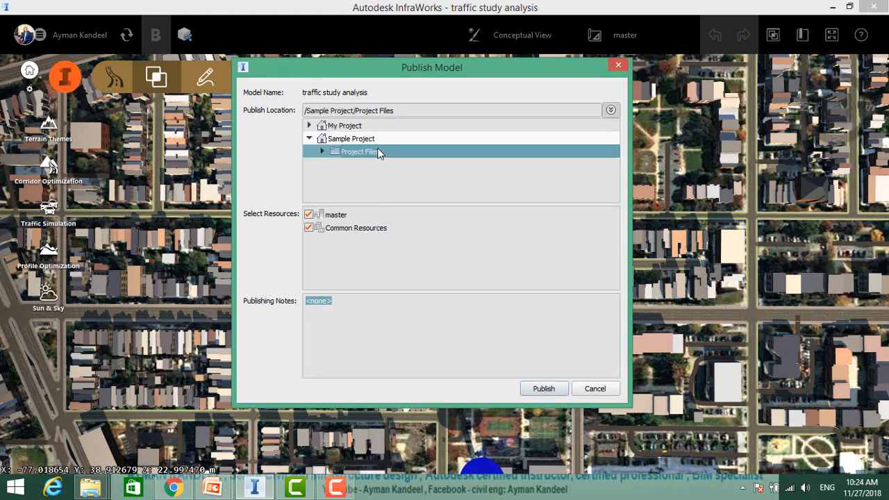
left_click(553, 391)
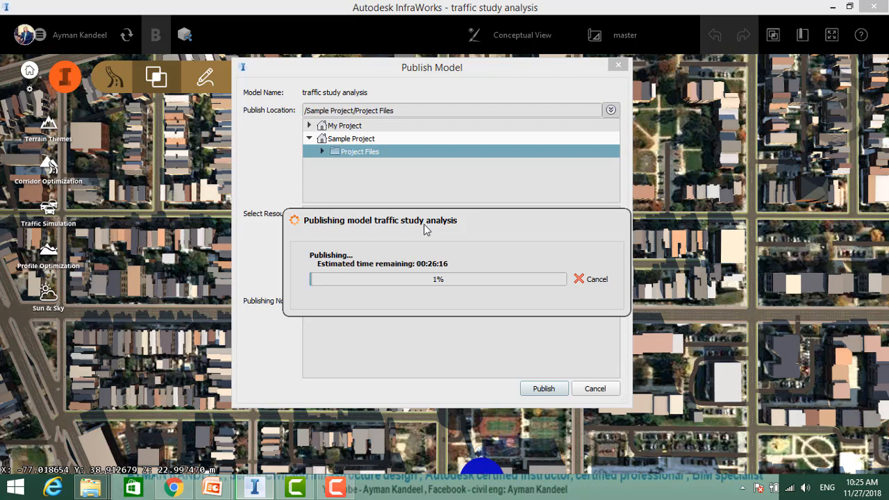
left_click(296, 486)
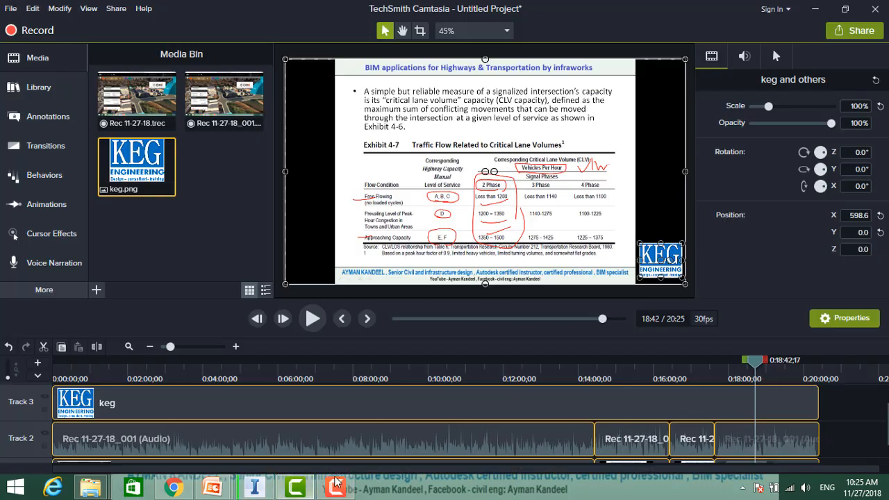
left_click(314, 492)
left_click(335, 488)
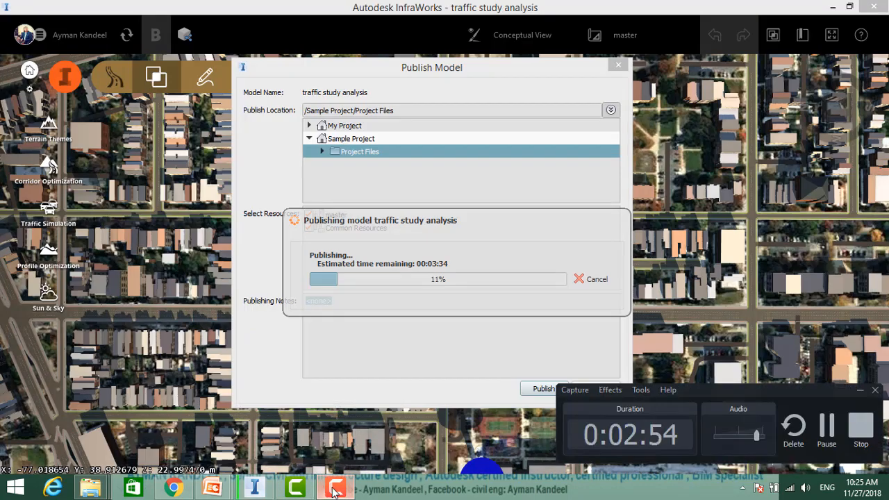
left_click(844, 427)
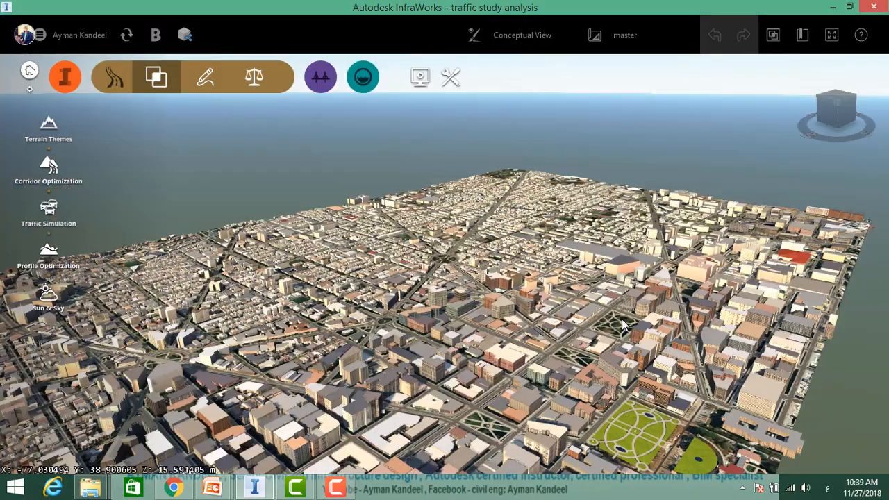
Examine the city model from an angle and from above, down to the street blocks around the blue marker and baseball field
left_click_drag(566, 289, 490, 316)
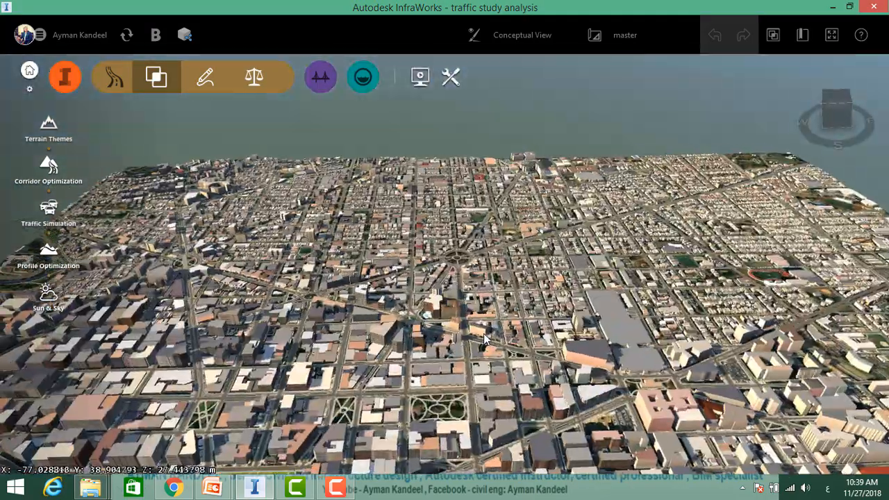
scroll(490, 320, "down", 3)
left_click_drag(497, 348, 490, 417)
scroll(452, 299, "up", 4)
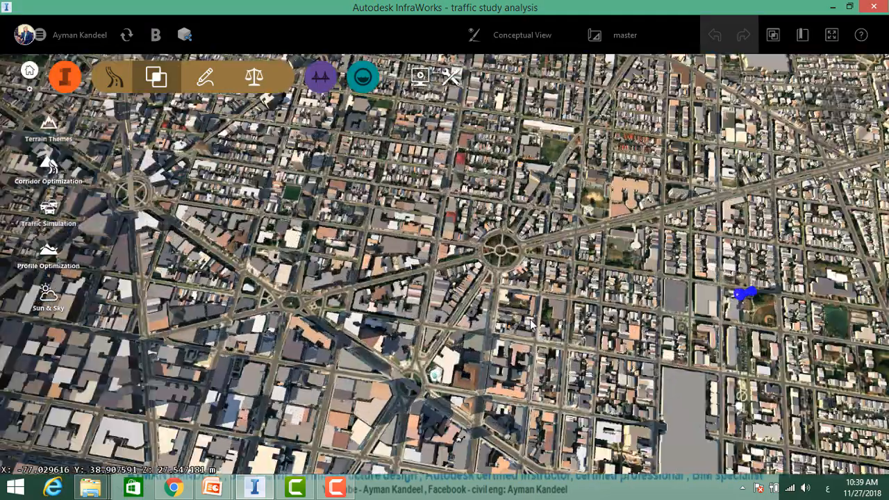
left_click_drag(487, 299, 691, 348)
scroll(580, 139, "up", 5)
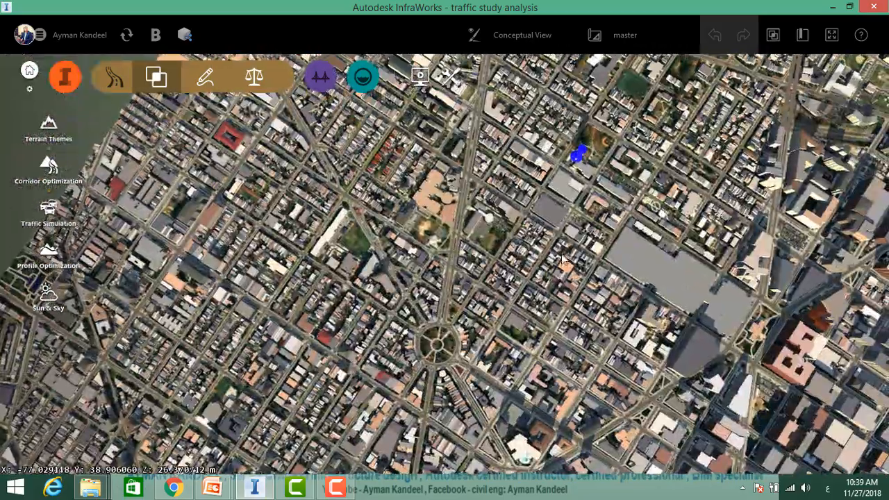
scroll(582, 130, "up", 4)
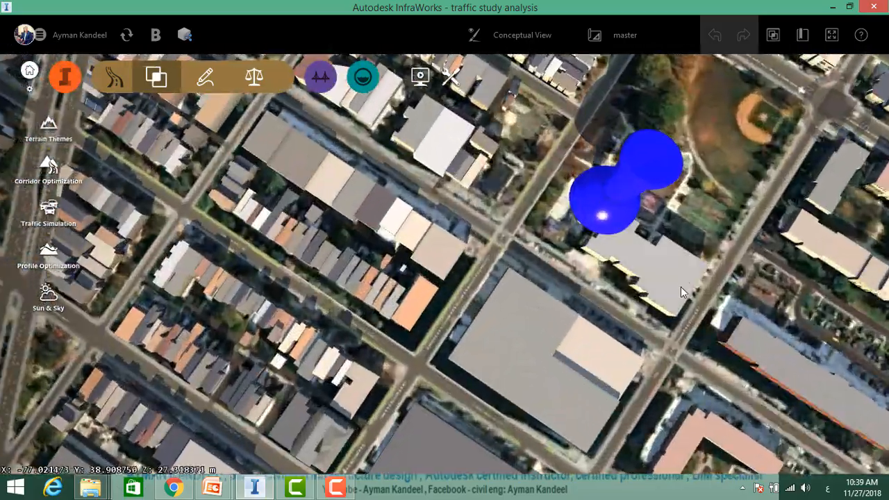
scroll(580, 302, "down", 1)
left_click_drag(621, 311, 674, 163)
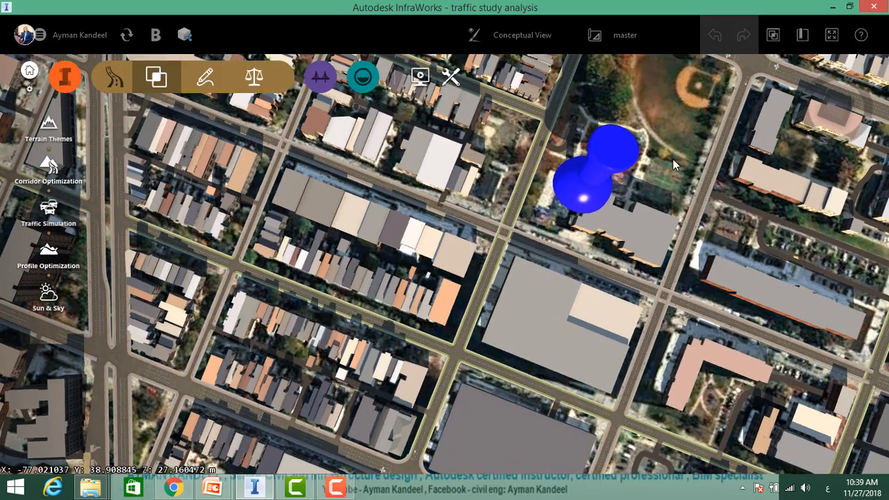
middle_click_drag(673, 164, 626, 317)
left_click_drag(626, 316, 667, 363)
middle_click_drag(602, 341, 602, 401)
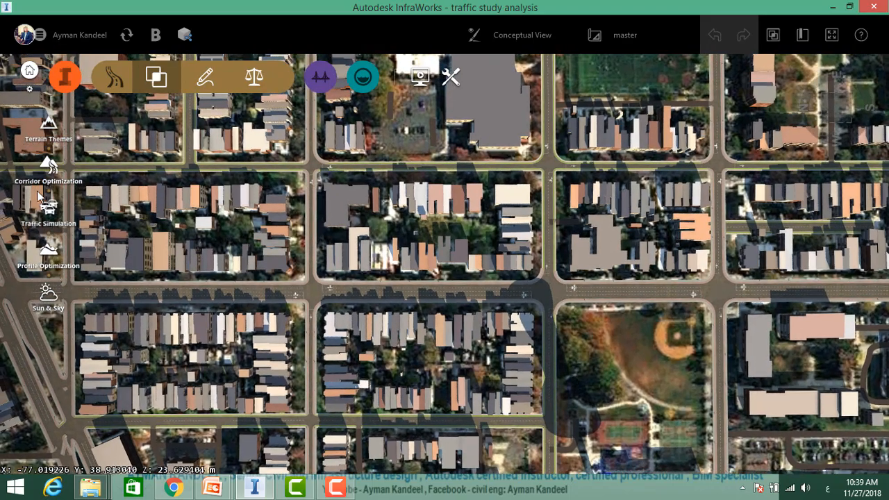
Define a four-cornered traffic study area of about 74,500 m² around the blocks by the baseball field, converting its planning roads to component roads
left_click(48, 205)
scroll(454, 262, "down", 2)
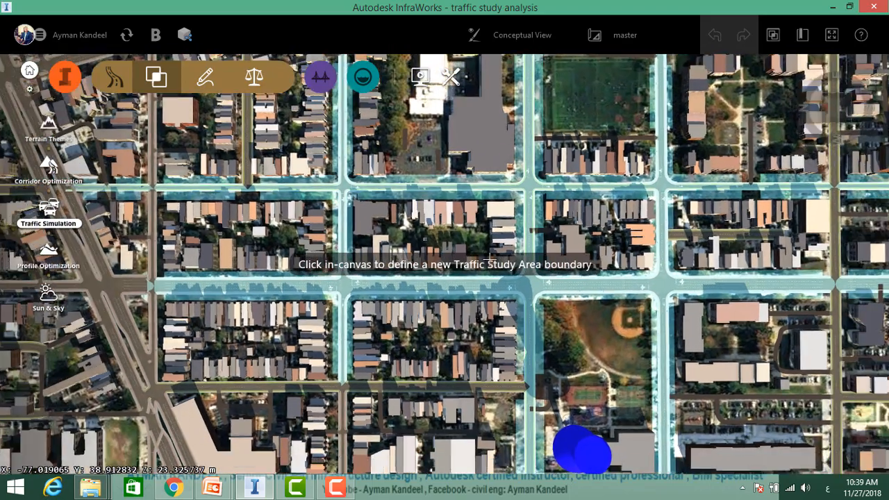
middle_click_drag(597, 231, 585, 282)
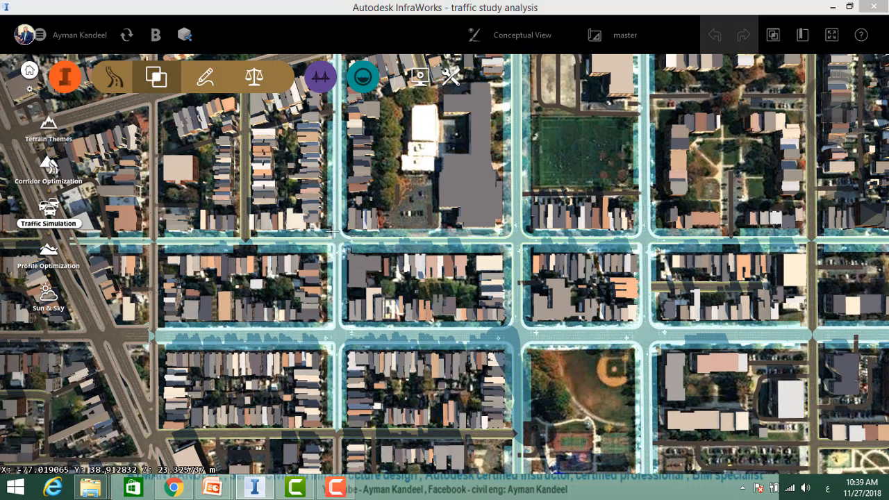
left_click(276, 187)
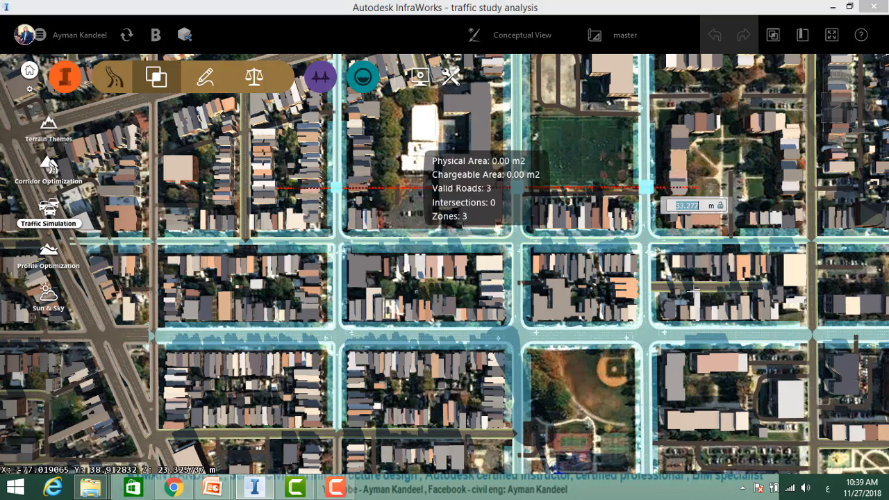
left_click(698, 188)
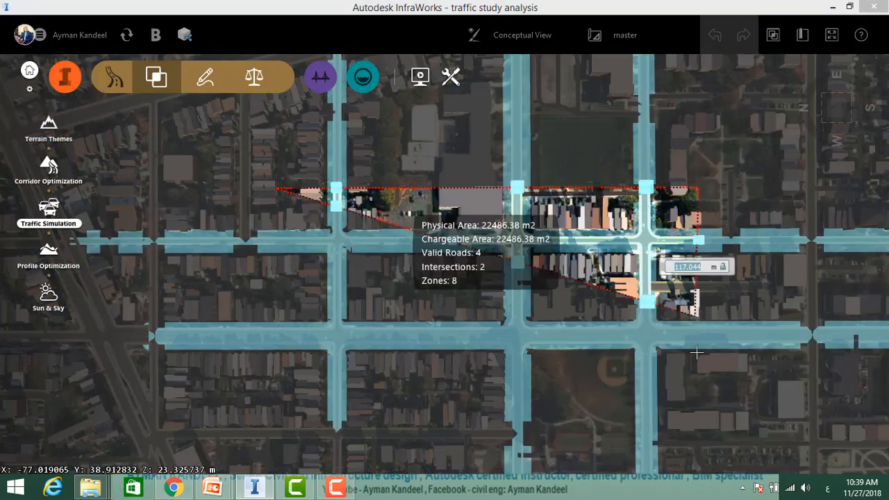
left_click(697, 406)
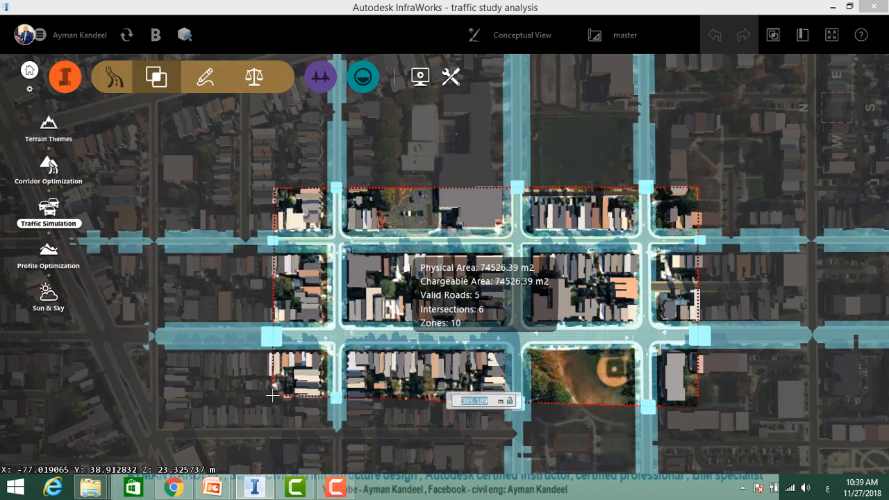
left_click(272, 395)
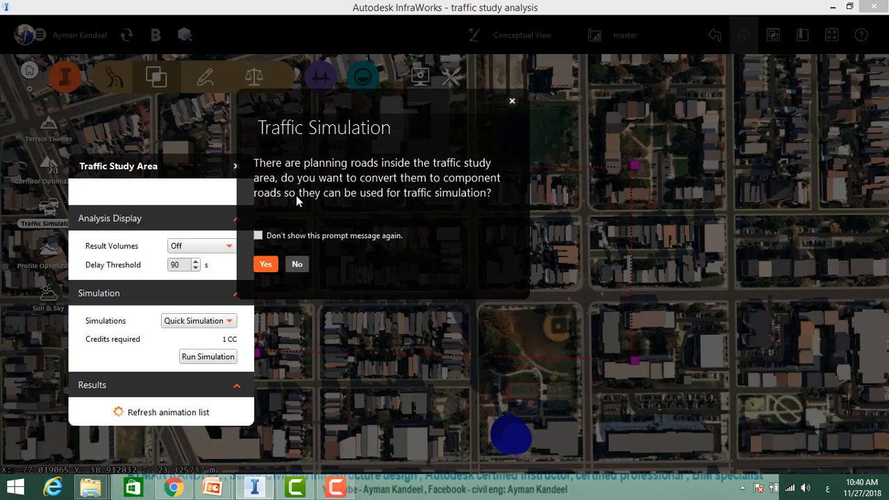
left_click(265, 264)
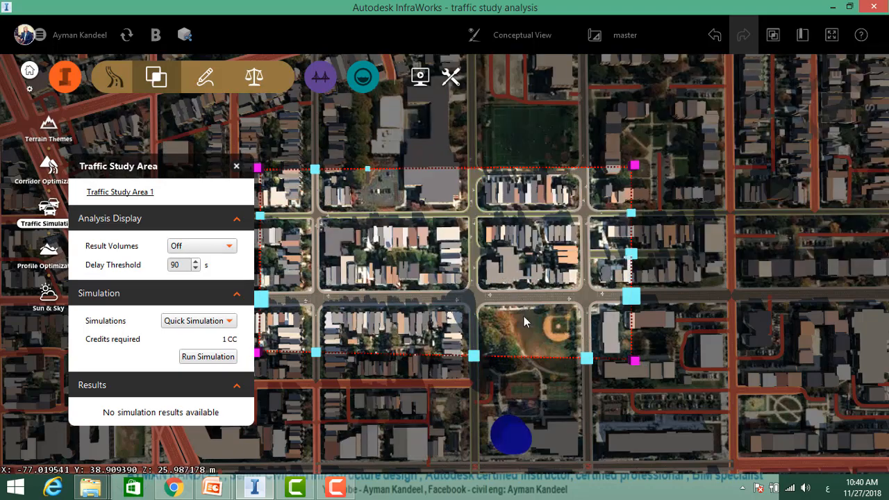
Run a Quick Simulation of the traffic in the defined study area
mouse_move(498, 268)
left_mouse_down("shift")
mouse_move(477, 280)
mouse_move(476, 244)
mouse_move(493, 240)
mouse_move(489, 279)
mouse_move(510, 284)
mouse_move(476, 330)
mouse_move(486, 342)
mouse_move(503, 355)
mouse_move(587, 363)
mouse_move(676, 350)
mouse_move(564, 312)
mouse_move(631, 278)
left_mouse_up("shift")
left_click_drag(651, 352, 653, 351)
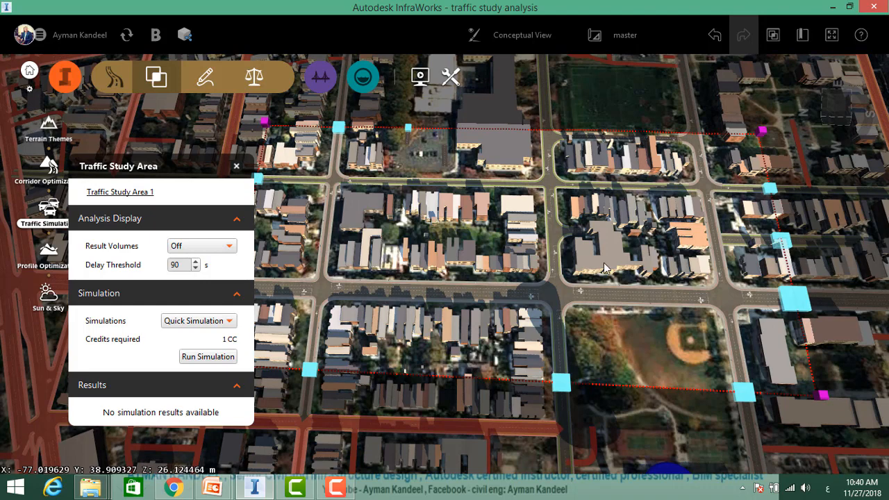
left_click_drag(638, 317, 673, 219, "shift")
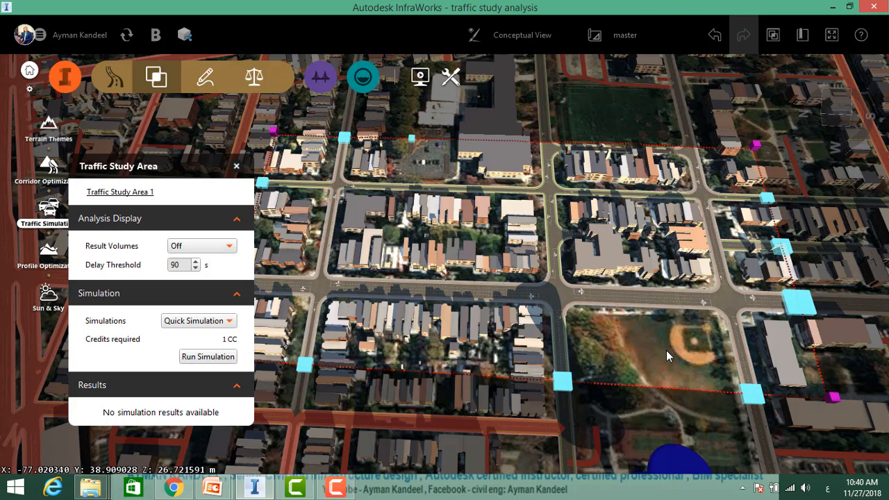
left_click(214, 322)
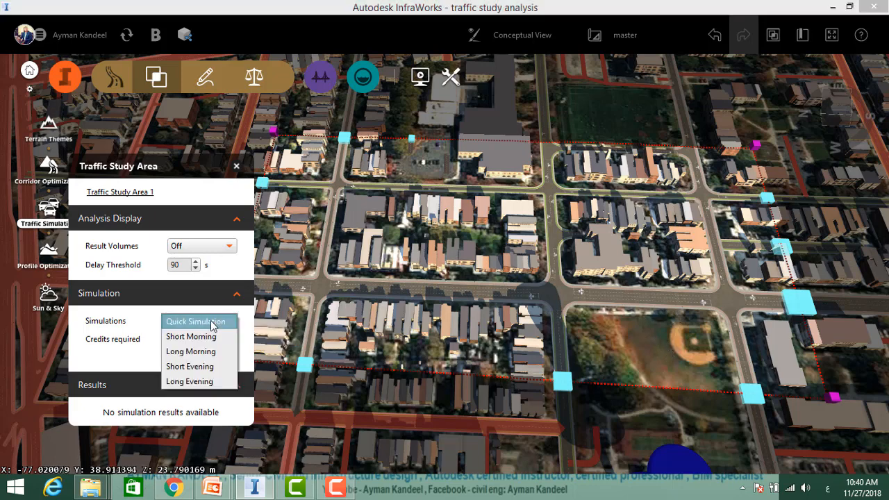
left_click(213, 324)
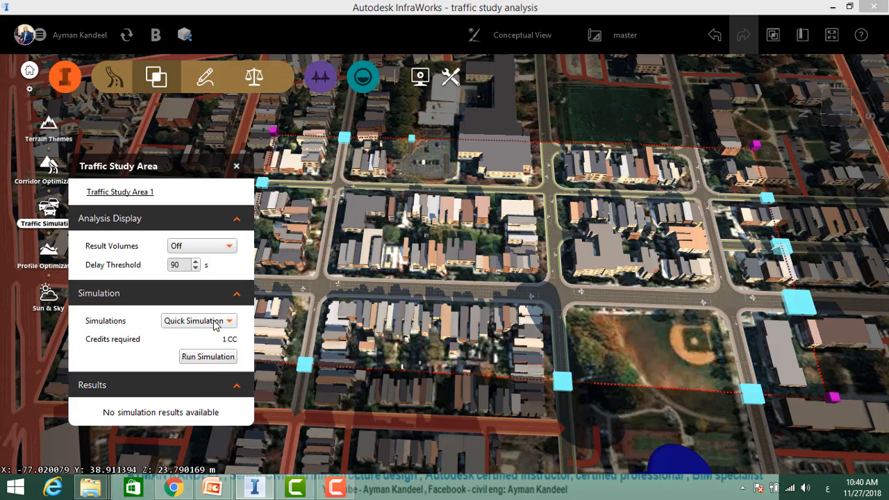
left_click(211, 357)
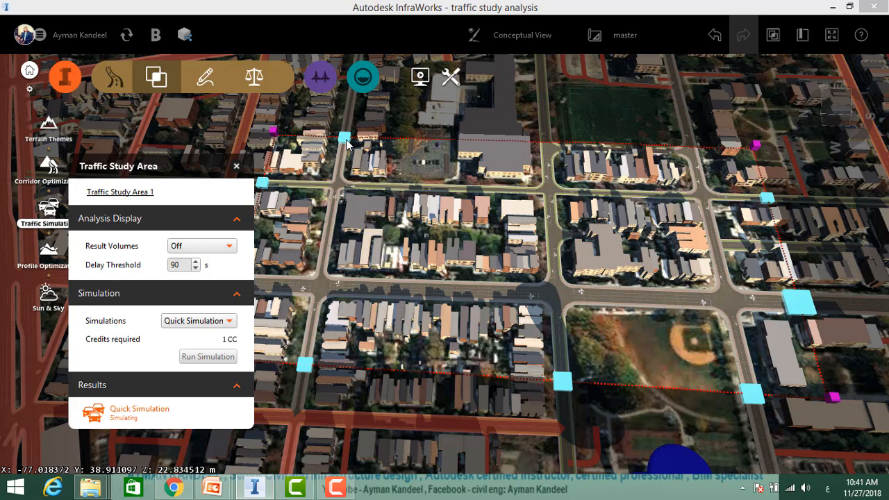
Check the in and out demand of the traffic zones from the parking-lot street round to the baseball field
mouse_move(346, 142)
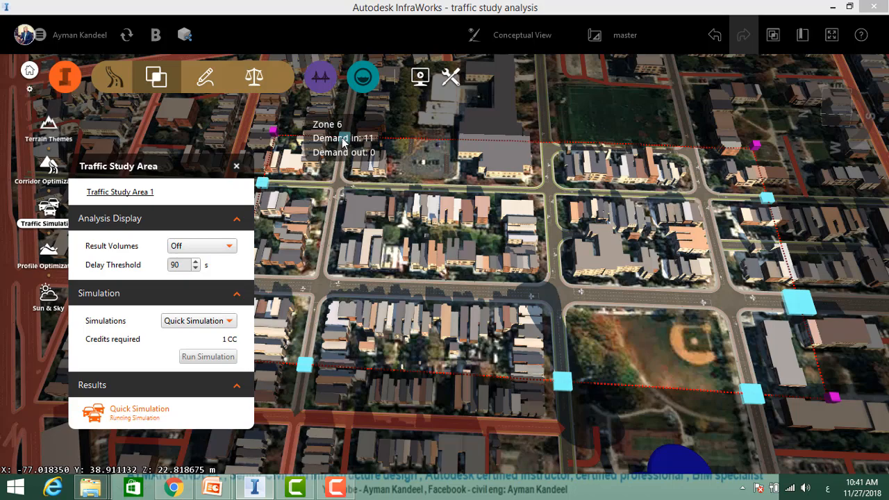
scroll(326, 215, "up", 5)
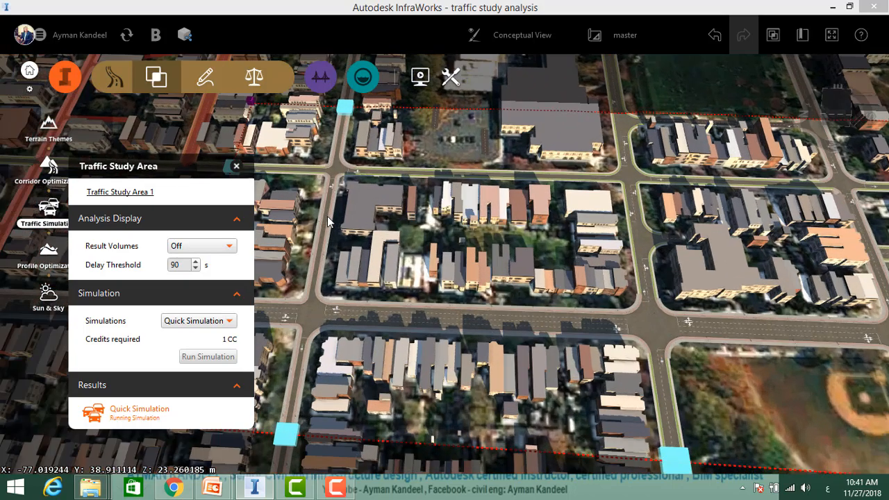
scroll(326, 216, "down", 5)
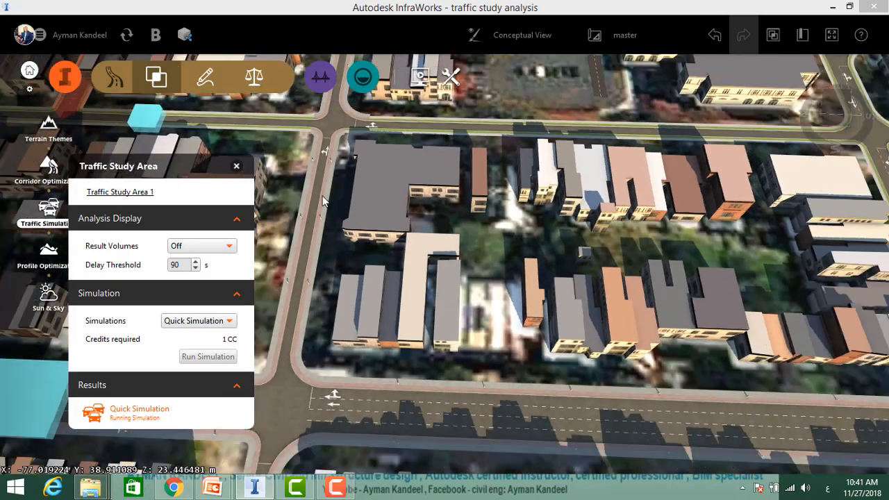
scroll(365, 164, "down", 3)
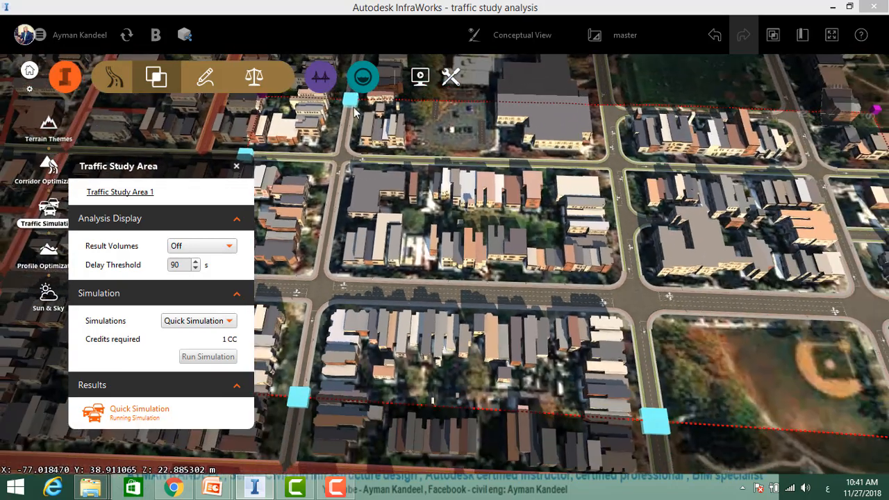
mouse_move(350, 103)
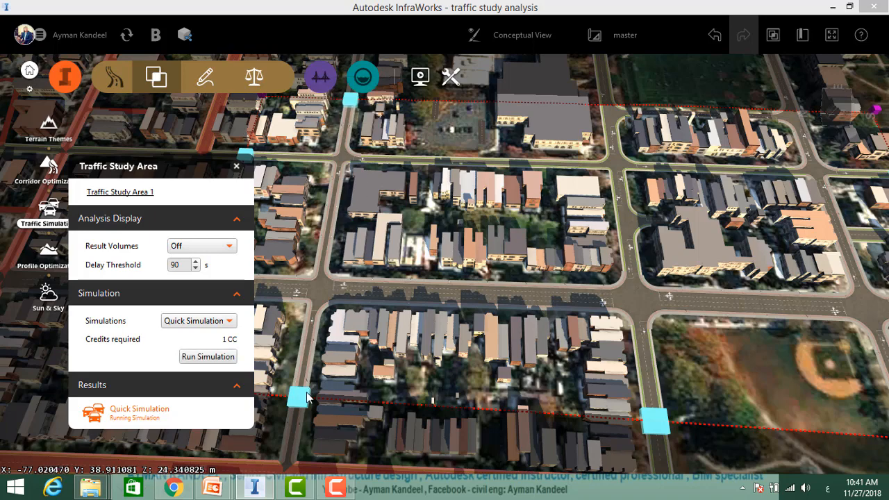
mouse_move(304, 403)
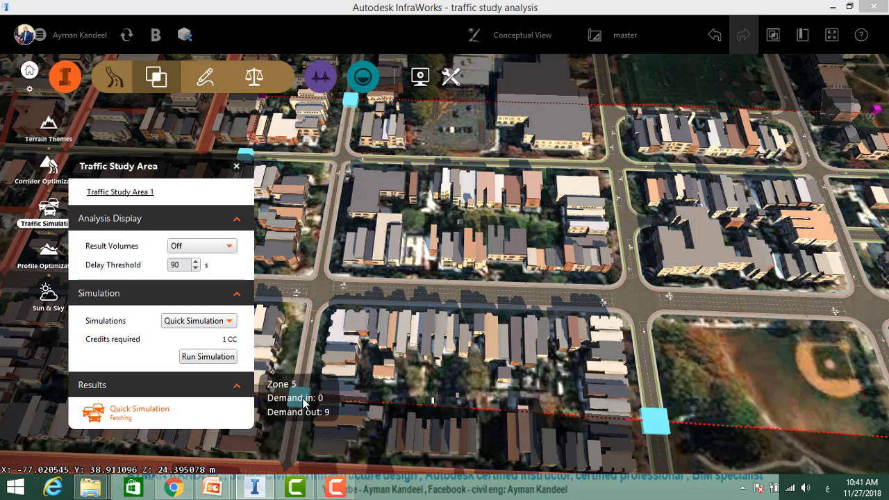
mouse_move(654, 417)
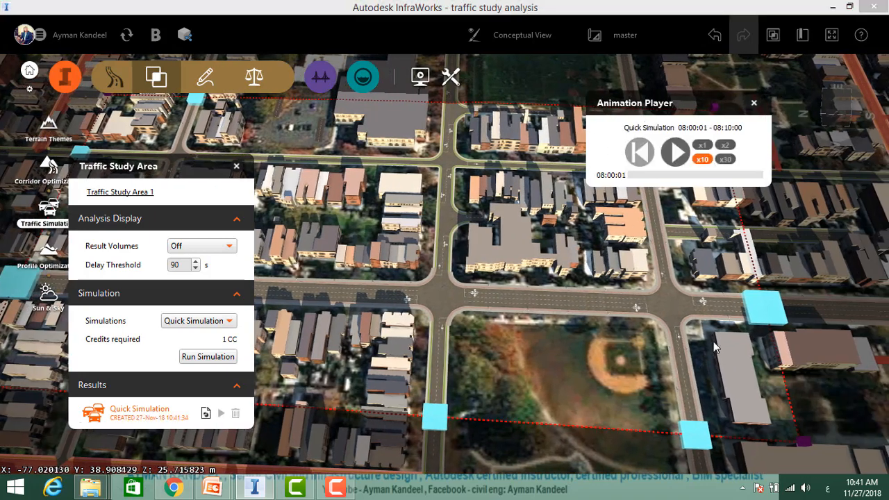
middle_click_drag(714, 343, 638, 320)
left_click_drag(652, 387, 652, 372)
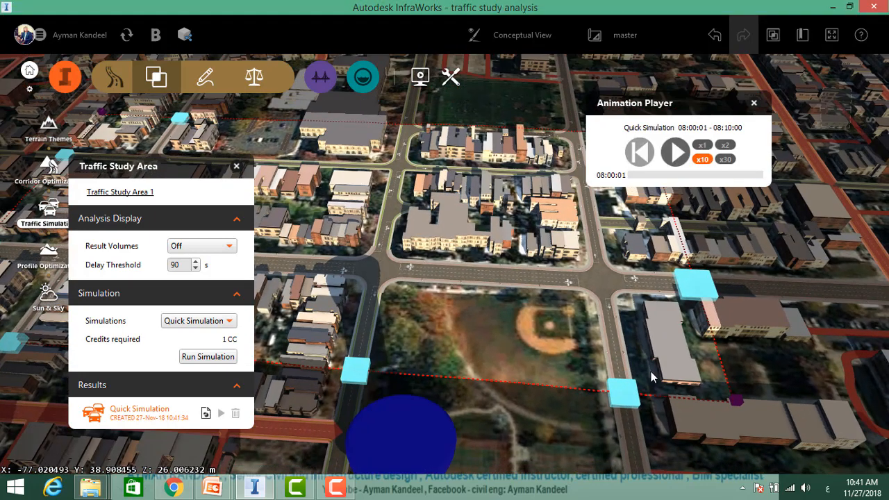
mouse_move(631, 393)
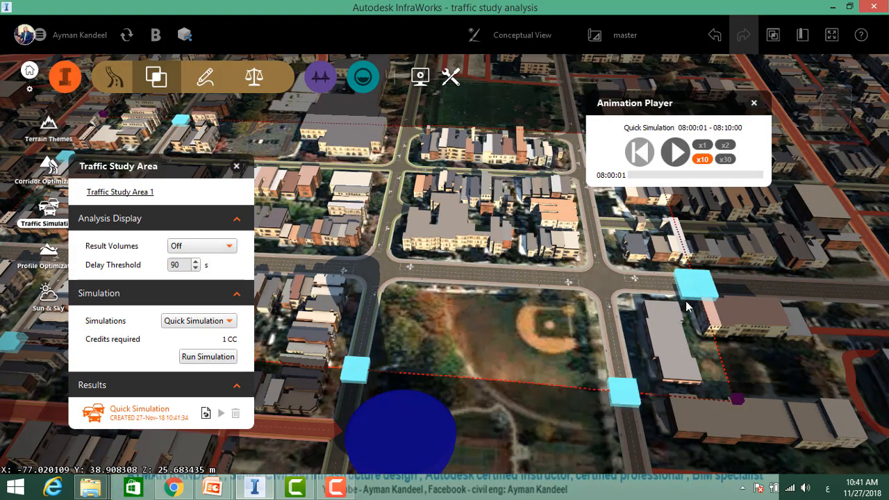
Check the in and out demand of the traffic zones at the end of the study area away from the baseball field
middle_click_drag(516, 326, 527, 380)
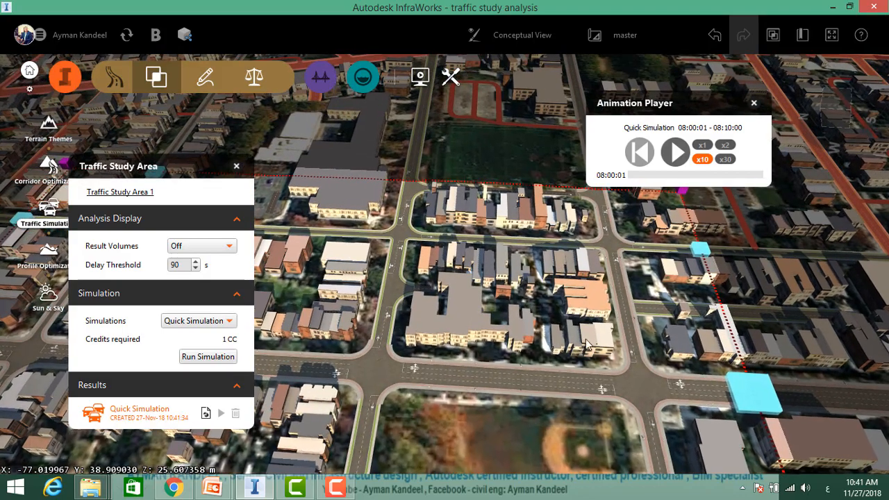
middle_click_drag(467, 262, 627, 260)
middle_click_drag(456, 259, 546, 245)
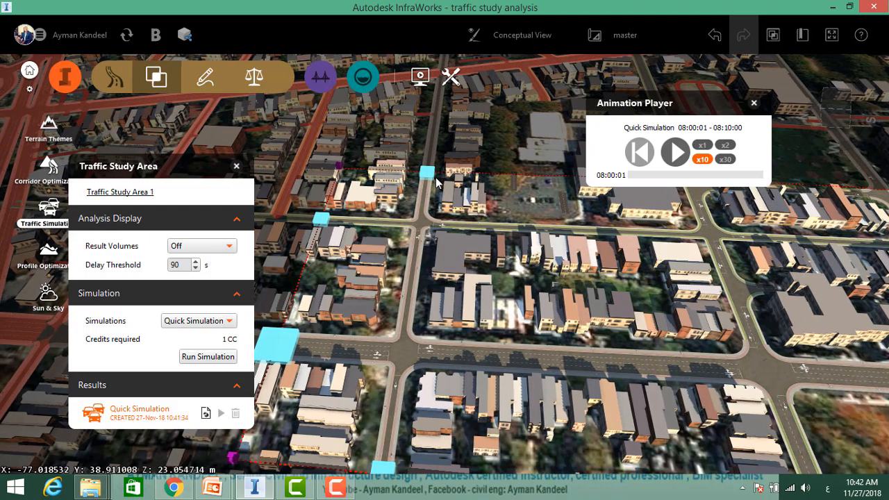
mouse_move(432, 178)
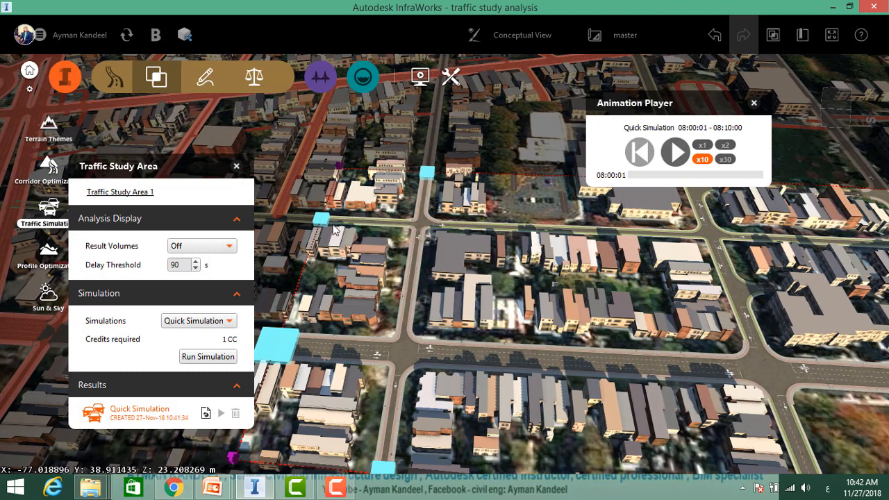
mouse_move(324, 221)
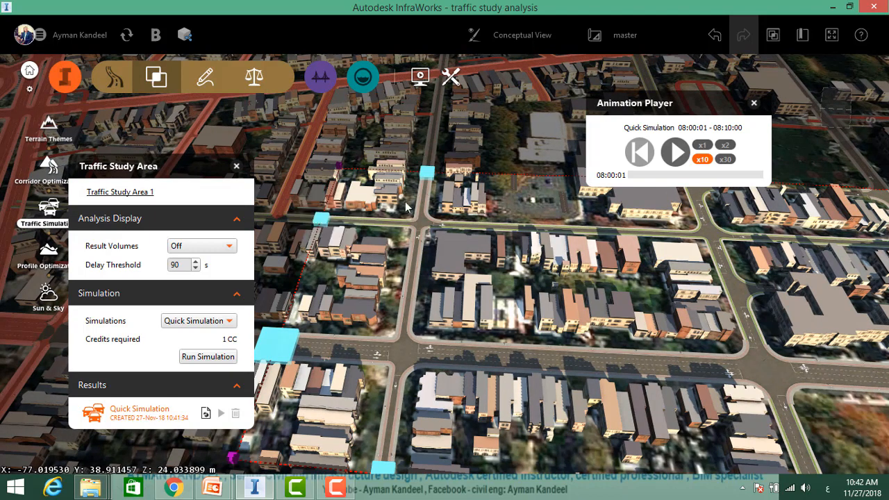
middle_click_drag(333, 296, 387, 246)
mouse_move(352, 293)
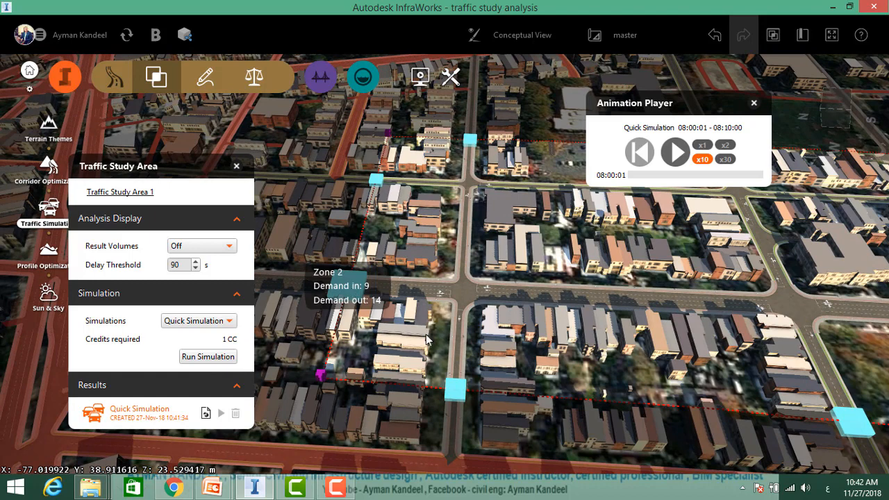
mouse_move(459, 389)
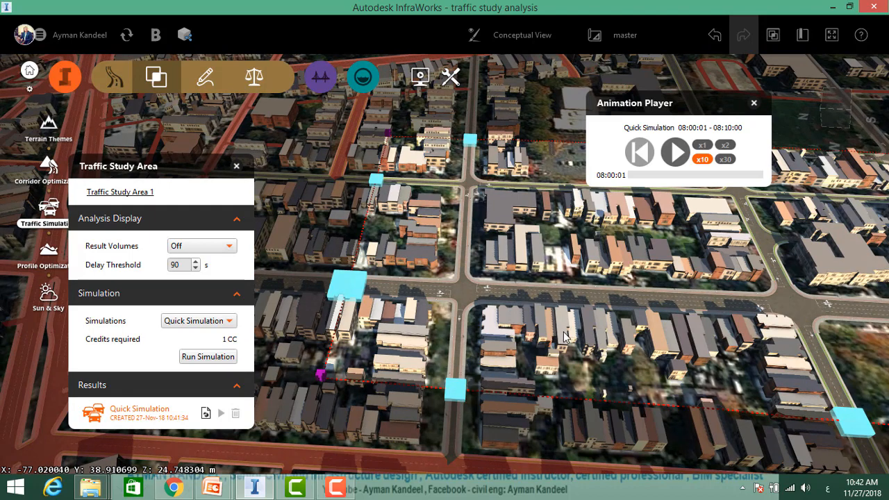
Play the Quick Simulation animation at the intersection beside the baseball field, at x2 speed and then at x10
scroll(563, 326, "up", 1)
middle_click_drag(643, 332, 597, 356)
left_click_drag(597, 356, 584, 342)
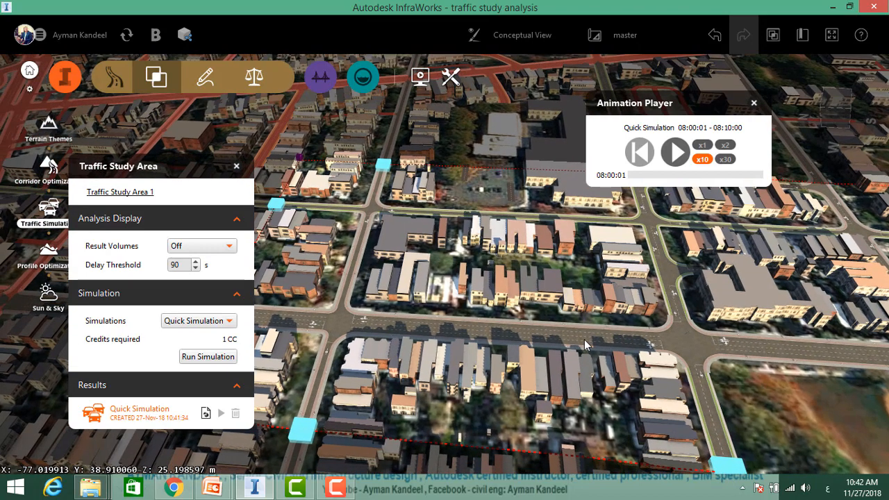
left_click(673, 153)
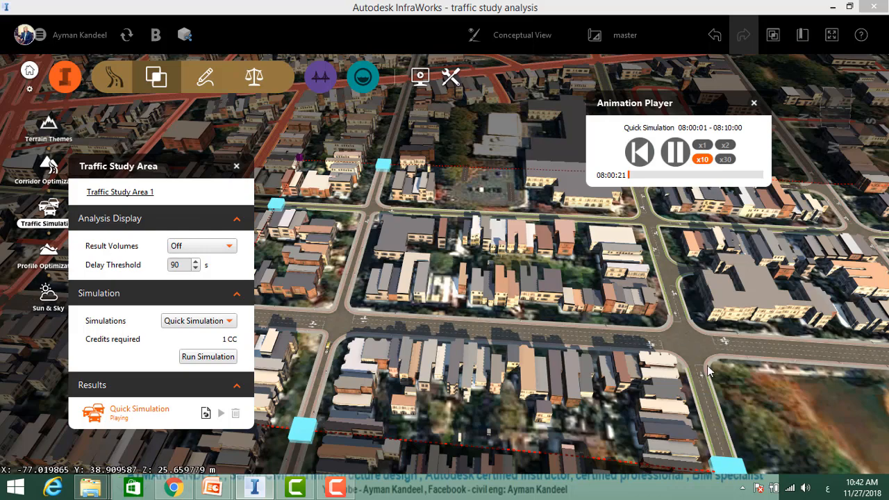
scroll(690, 376, "up", 5)
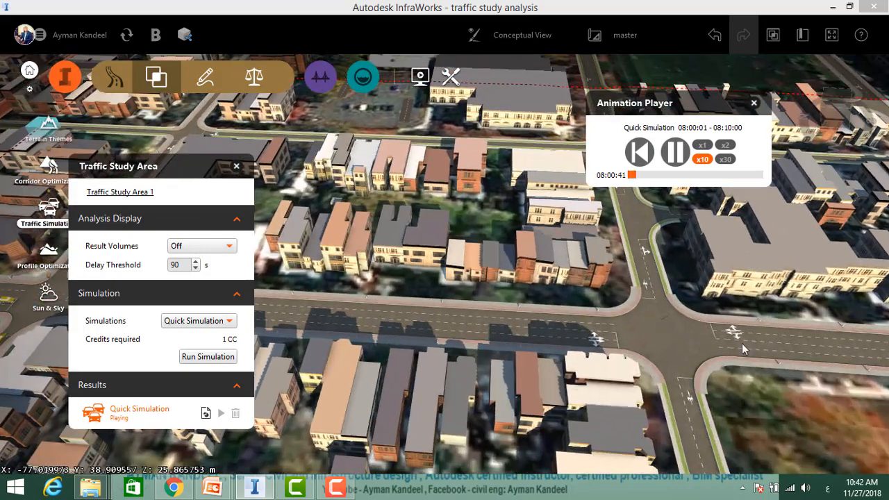
left_click_drag(707, 333, 629, 320)
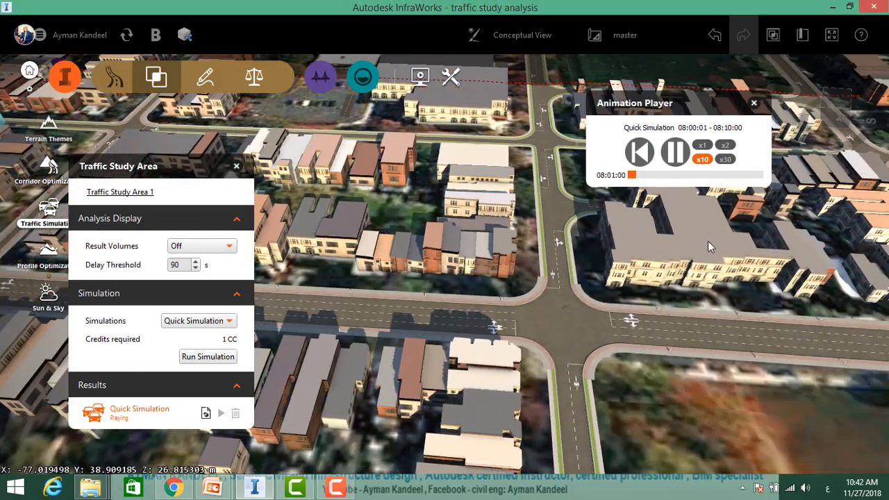
left_click(725, 146)
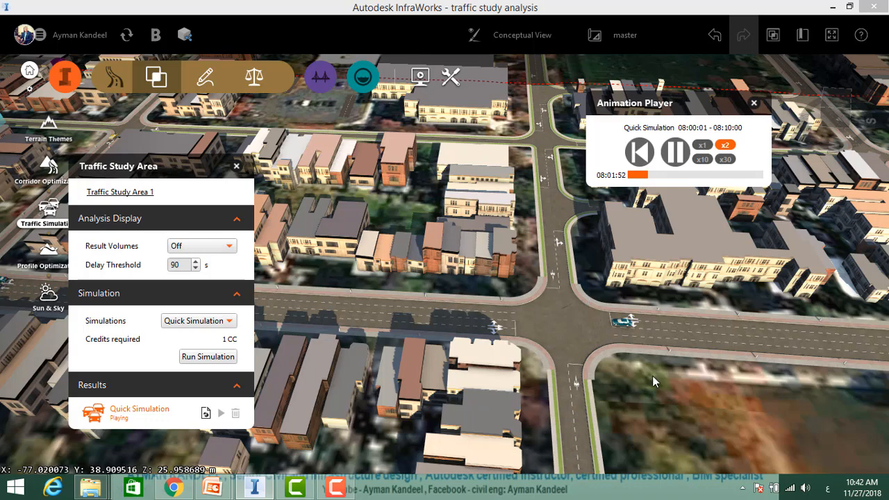
left_click(703, 159)
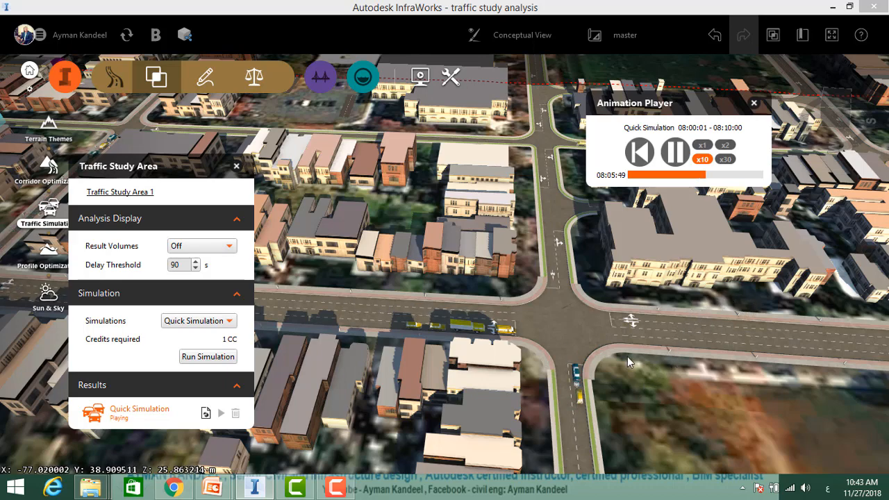
Watch the simulated vehicles at the intersection and surrounding streets from close up, above and at an angle, then close the Animation Player
scroll(631, 360, "up", 5)
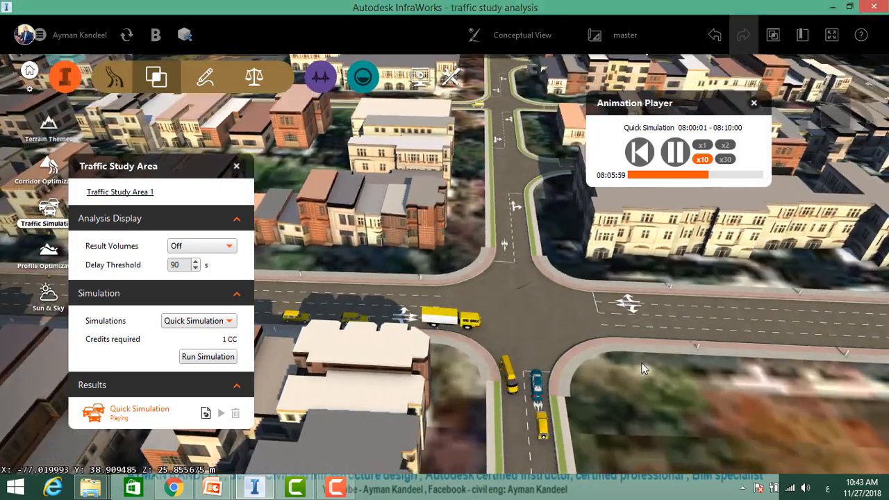
mouse_move(641, 363)
middle_mouse_down("shift")
mouse_move(613, 324)
mouse_move(563, 328)
mouse_move(652, 357)
middle_mouse_up("shift")
scroll(616, 362, "down", 5)
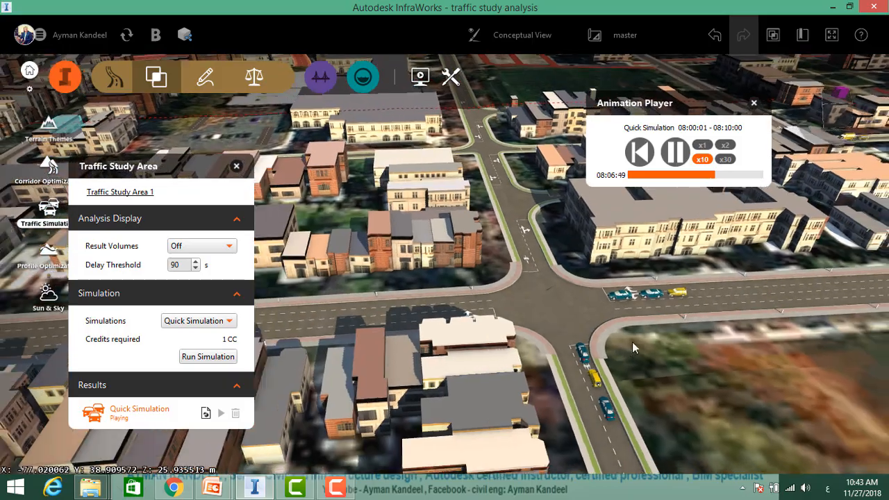
scroll(598, 381, "up", 5)
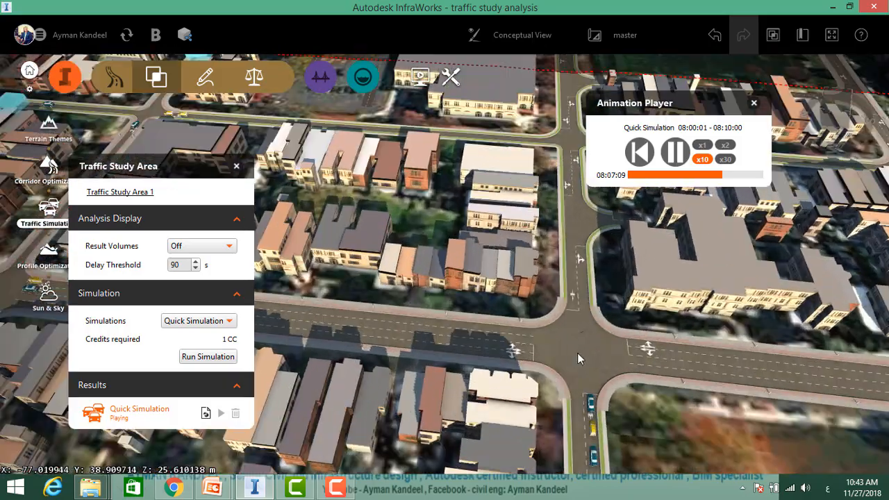
scroll(587, 382, "up", 5)
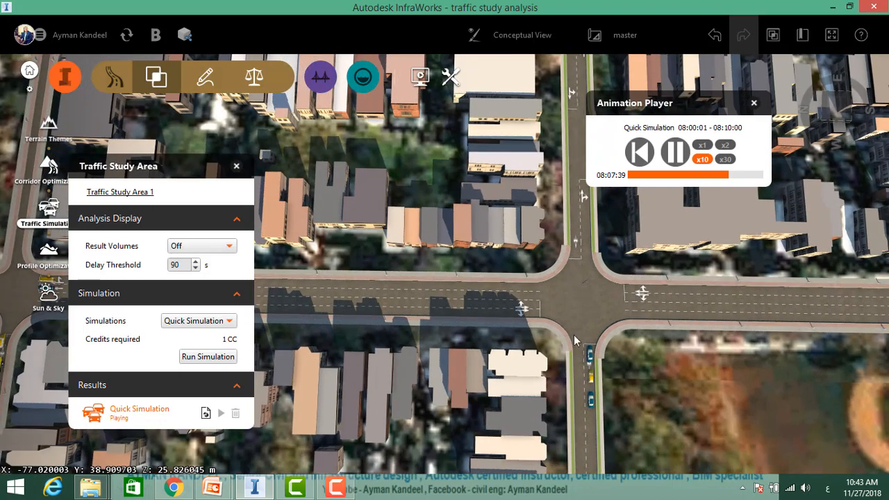
mouse_move(636, 351)
left_mouse_down()
mouse_move(638, 282)
mouse_move(626, 359)
left_mouse_up()
scroll(626, 365, "down", 3)
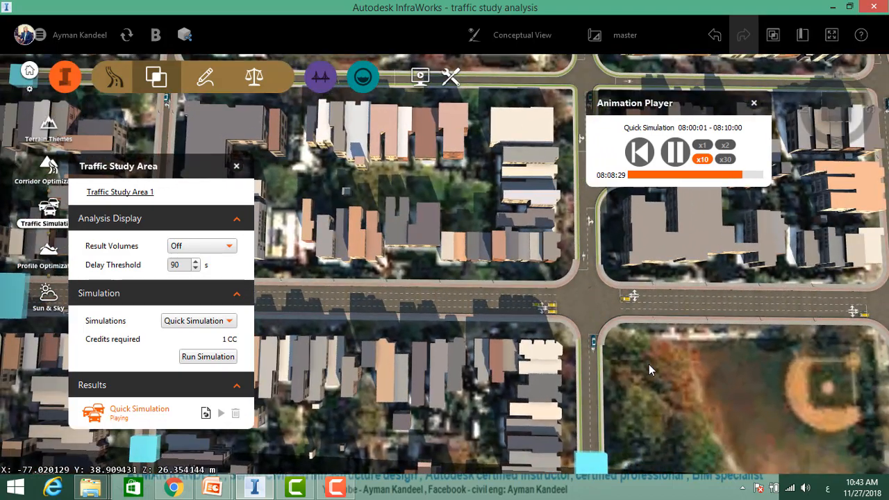
scroll(634, 342, "up", 3)
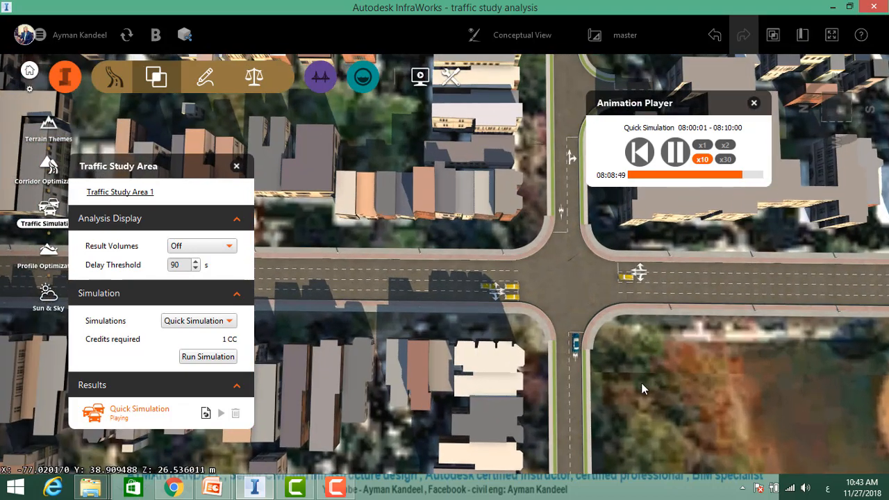
left_click_drag(640, 275, 615, 198)
scroll(573, 271, "down", 4)
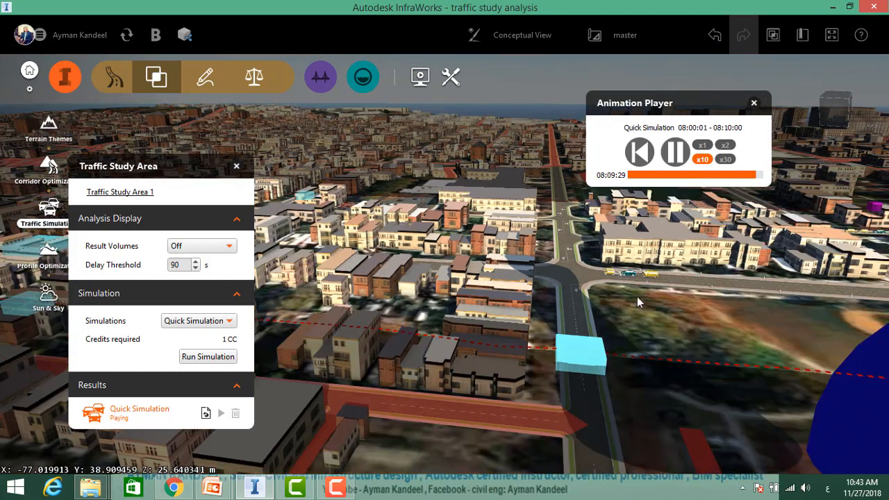
left_click_drag(637, 296, 593, 296)
scroll(594, 297, "down", 3)
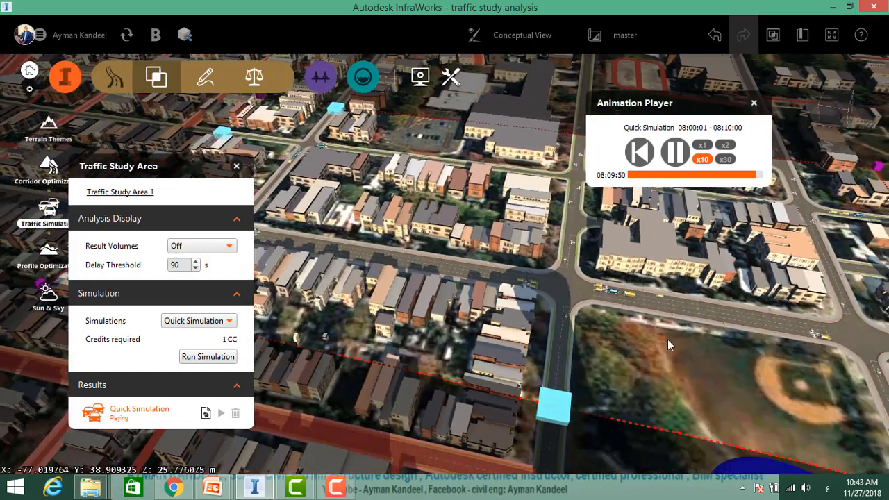
left_click_drag(655, 326, 646, 312)
left_click_drag(711, 262, 643, 295)
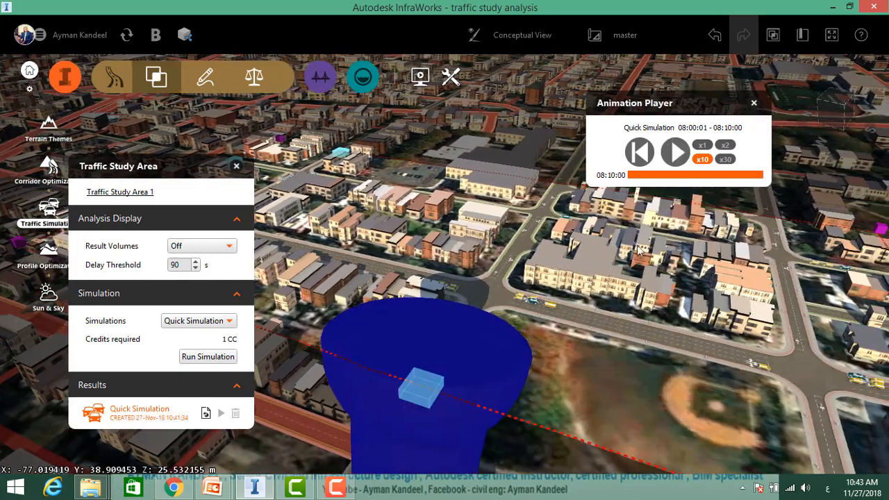
left_click(753, 104)
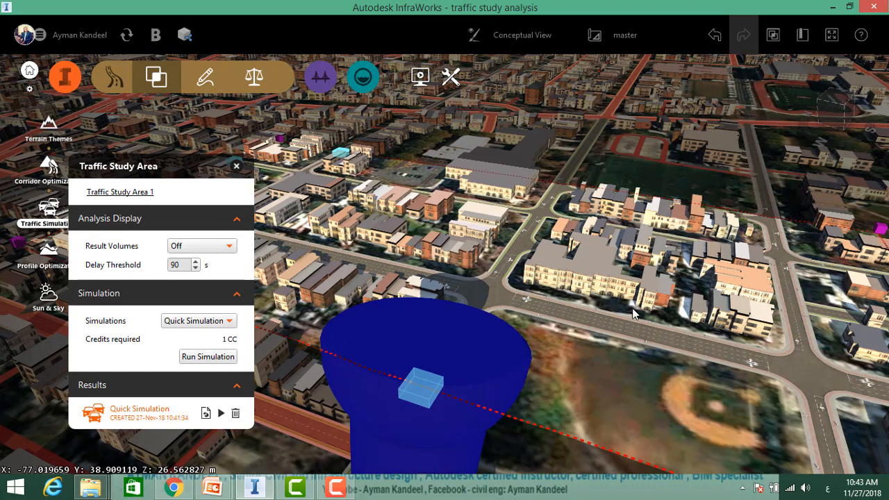
Open the Traffic Analyst Panel for the study area and view its whole road network
scroll(598, 313, "up", 3)
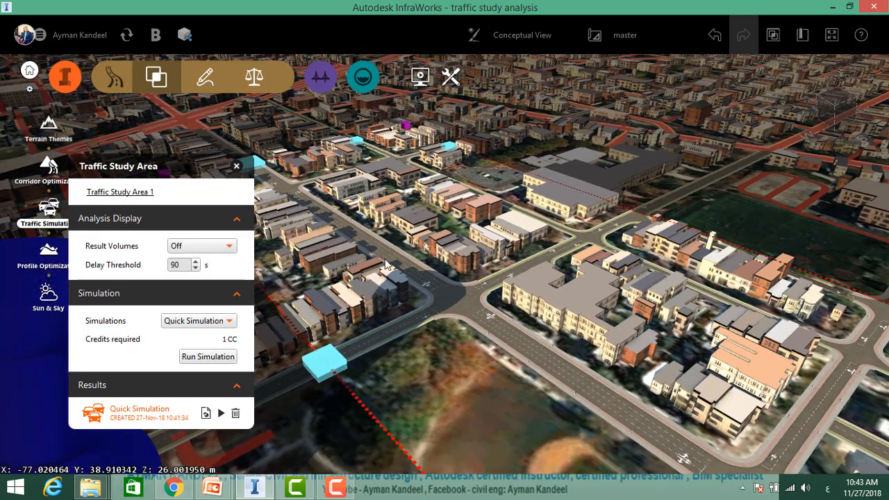
right_click(467, 299)
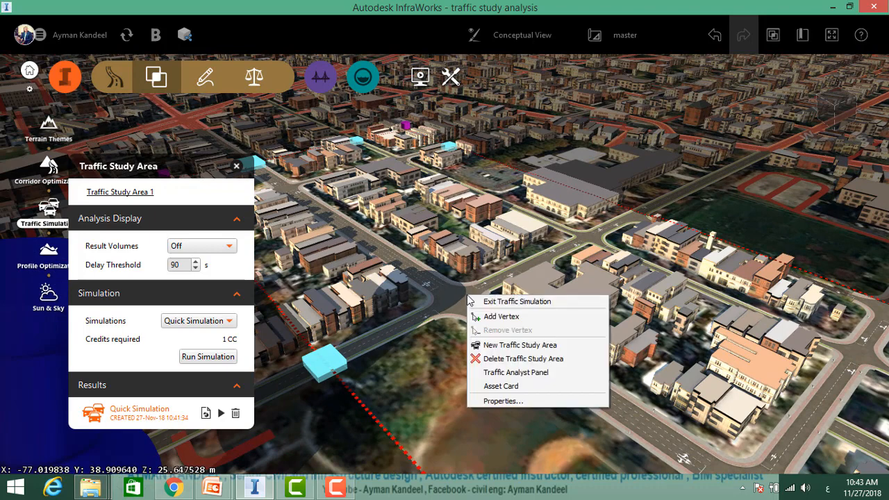
left_click(517, 374)
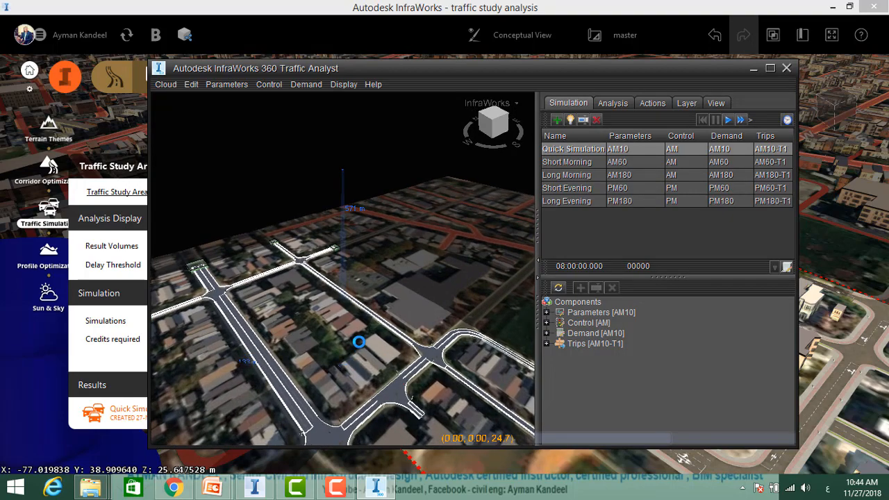
scroll(325, 305, "down", 5)
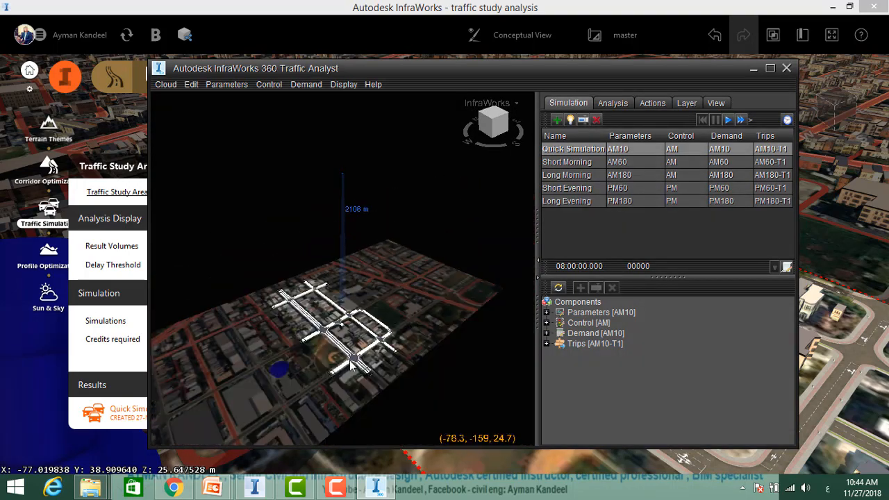
Examine the study area's road network and intersections from close up, at an angle and from above
middle_click_drag(315, 285, 409, 364)
scroll(301, 361, "up", 8)
middle_click_drag(370, 301, 370, 370)
middle_click_drag(261, 242, 428, 242)
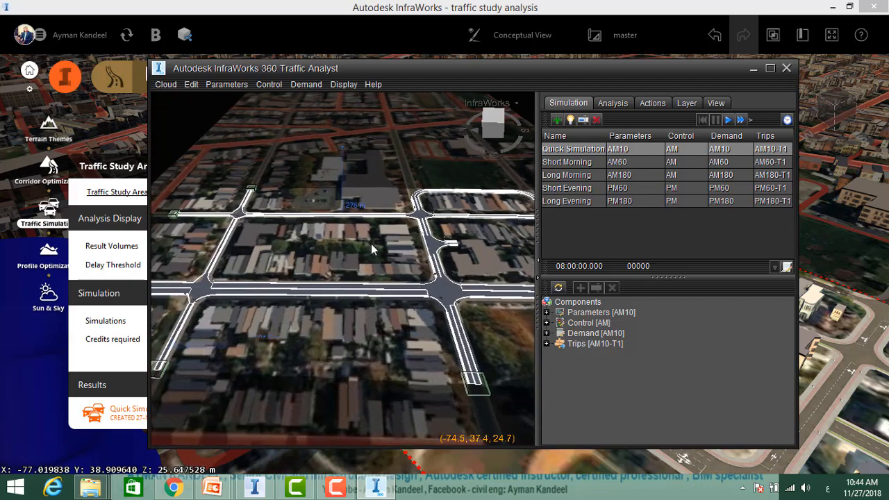
middle_click_drag(337, 309, 445, 264)
scroll(389, 239, "down", 1)
scroll(390, 235, "down", 1)
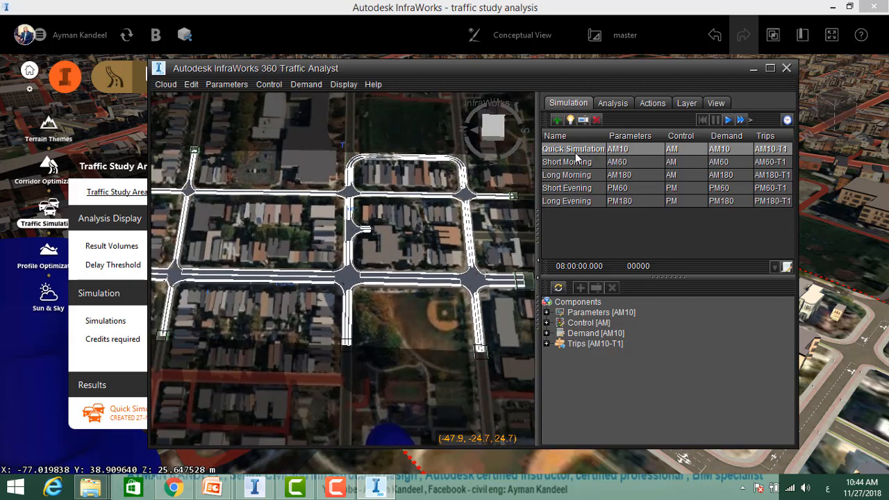
Check the parameter sets available for the Quick Simulation and Short Morning simulations without changing either one
left_click(625, 154)
left_click(626, 151)
left_click(630, 150)
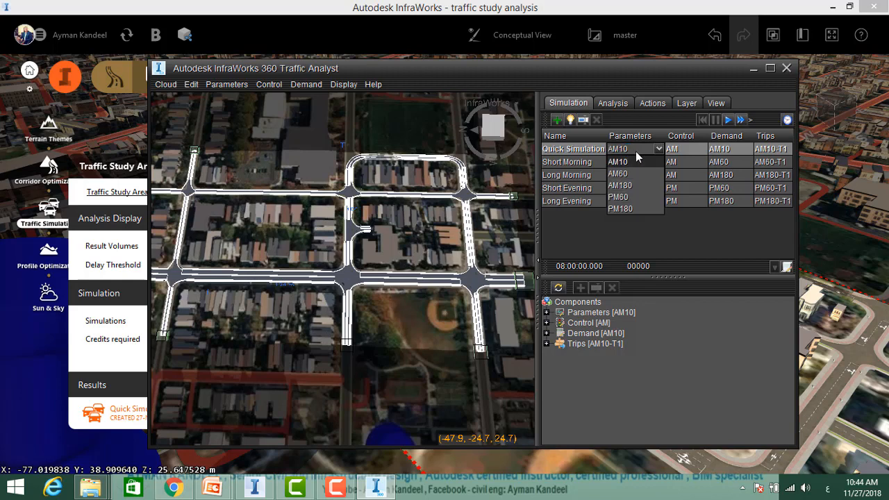
left_click(636, 147)
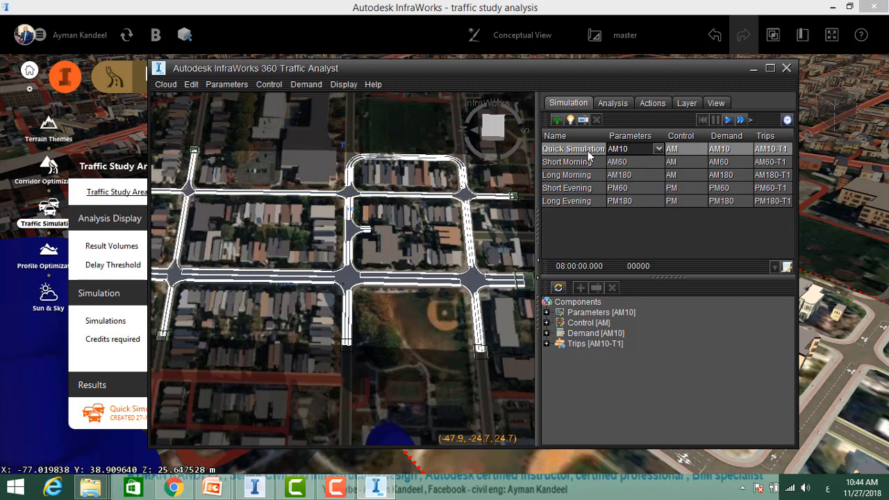
left_click(599, 167)
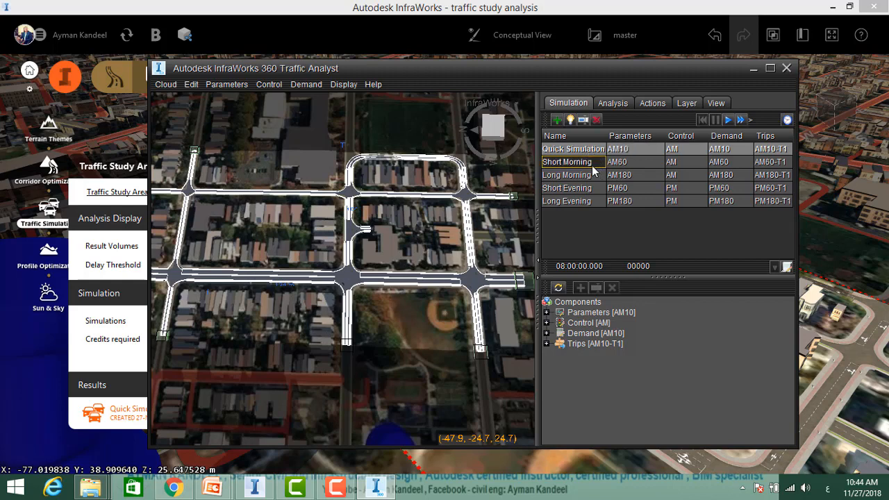
left_click(625, 164)
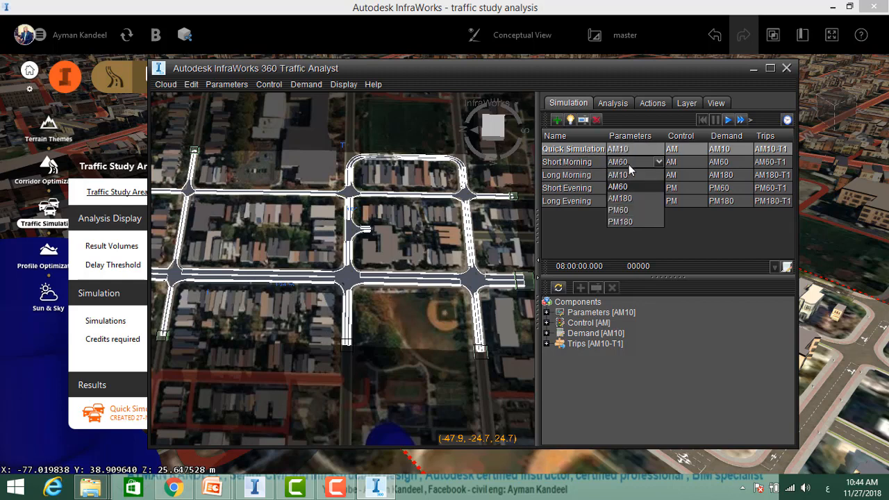
left_click(630, 164)
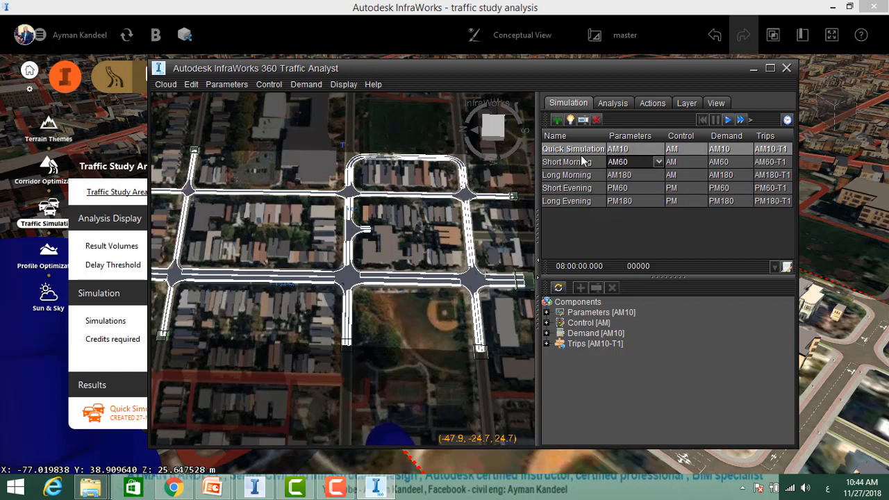
left_click(633, 148)
left_click(635, 148)
left_click(634, 148)
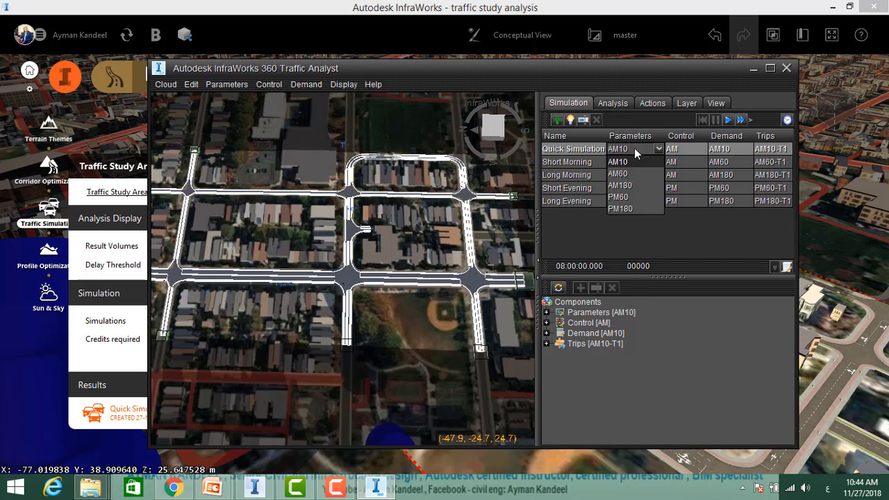
left_click(638, 120)
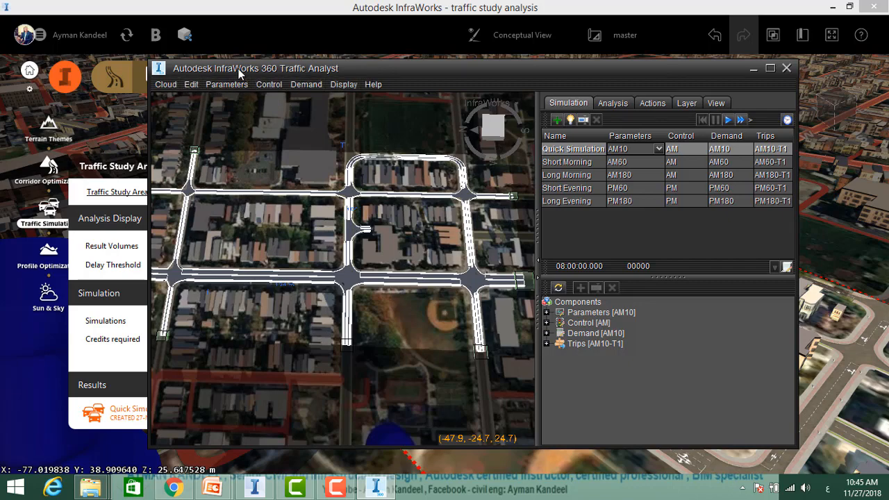
Review the time windows defined in the Terms parameters, then close them
left_click_drag(238, 69, 223, 64)
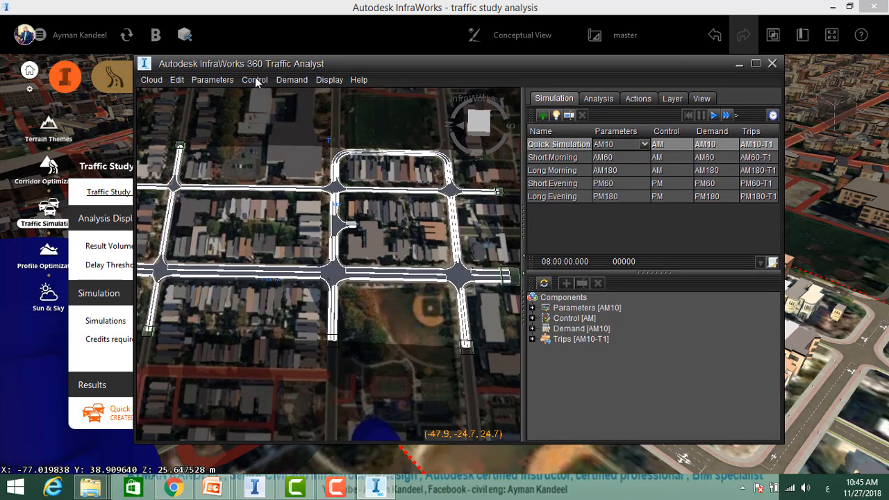
left_click(206, 81)
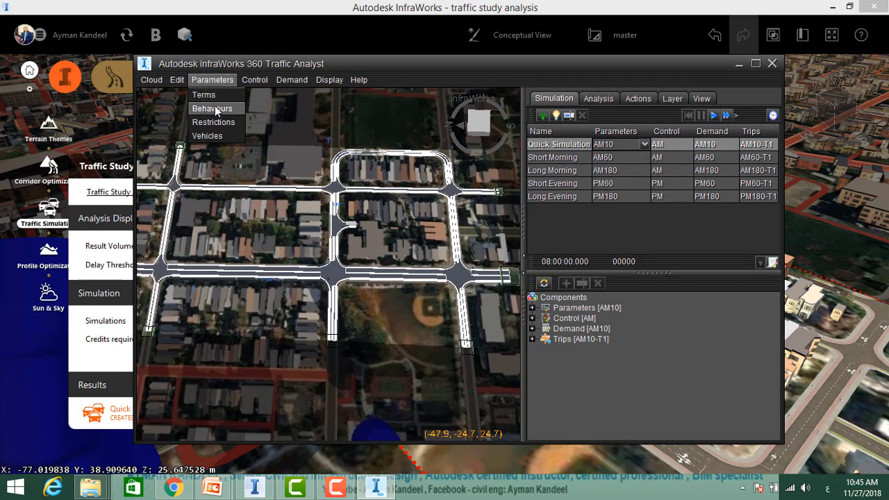
left_click(205, 95)
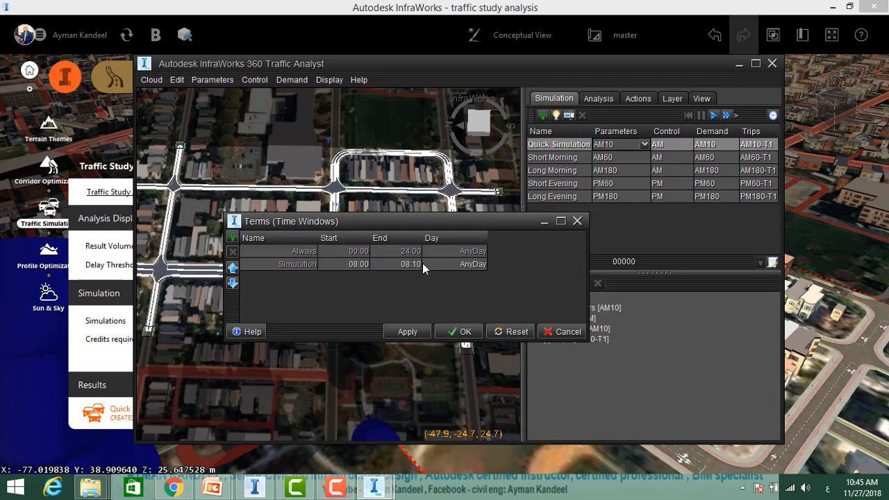
left_click(577, 221)
Review the restrictions and the full list of speed control limits, then cancel without changes
left_click(212, 81)
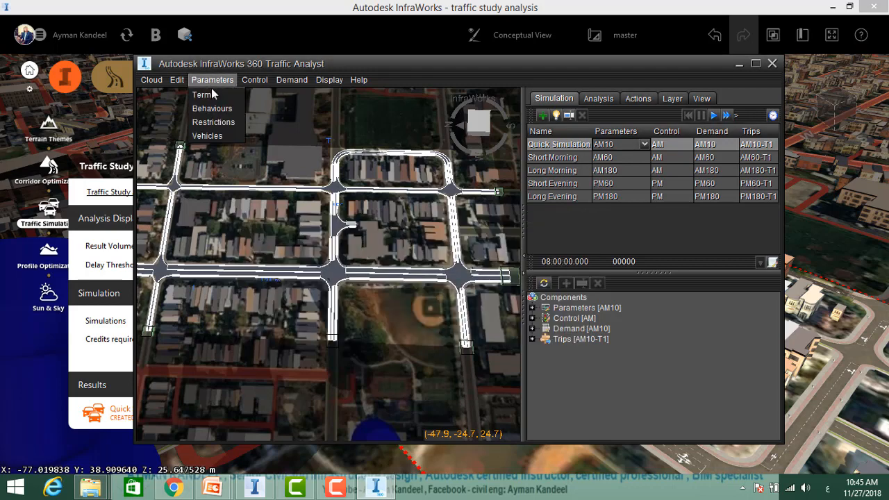
left_click(223, 123)
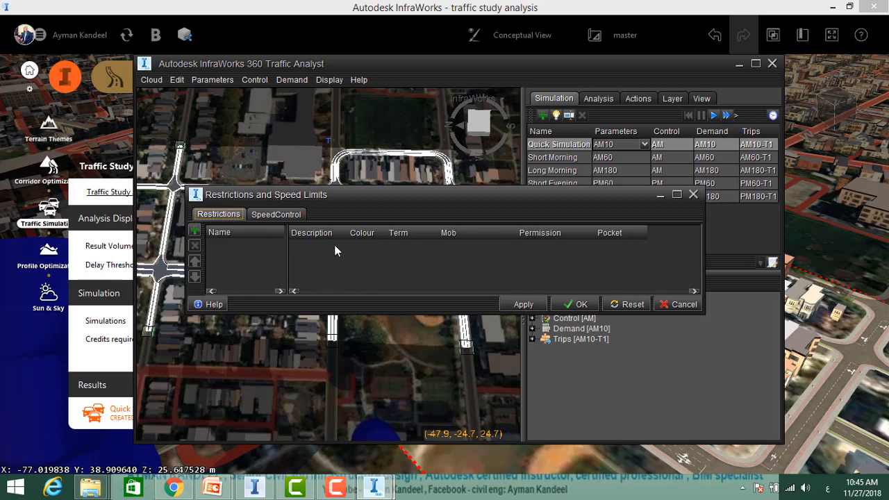
left_click_drag(439, 199, 438, 186)
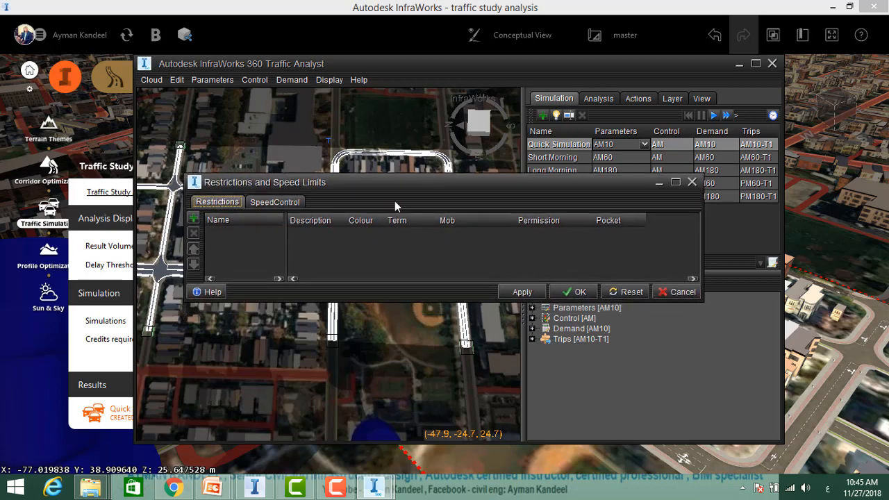
left_click(279, 204)
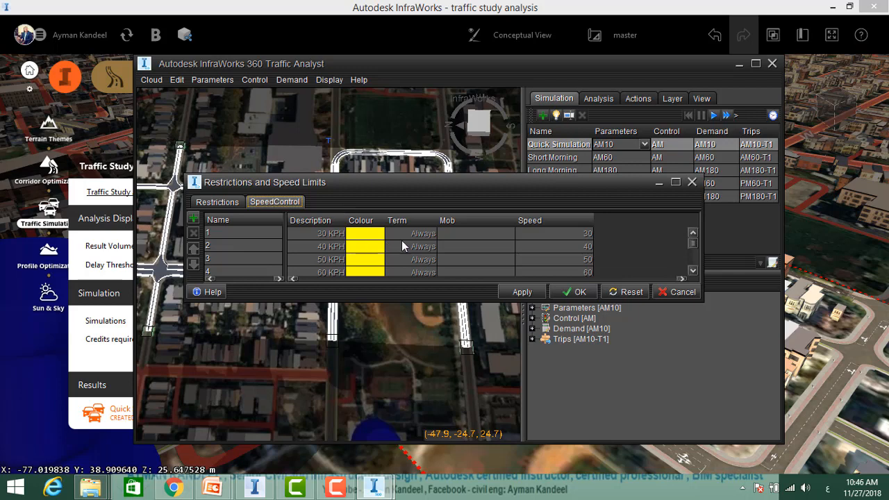
left_click_drag(405, 301, 410, 393)
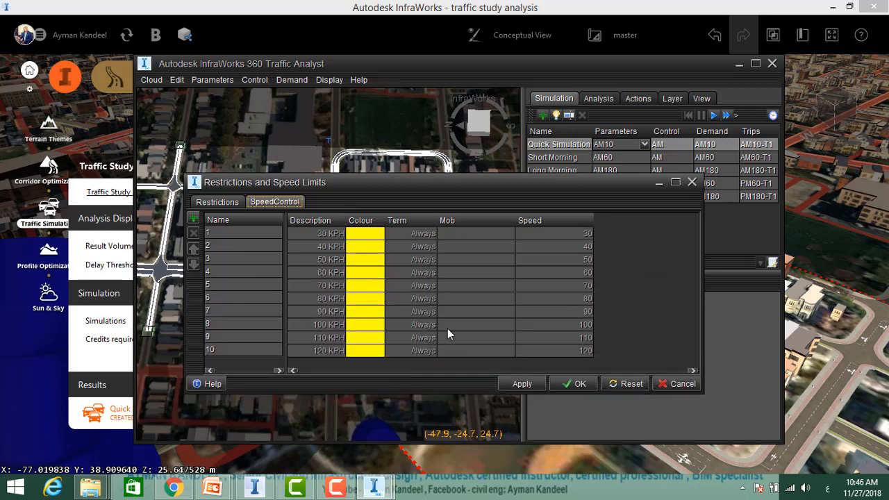
left_click(563, 272)
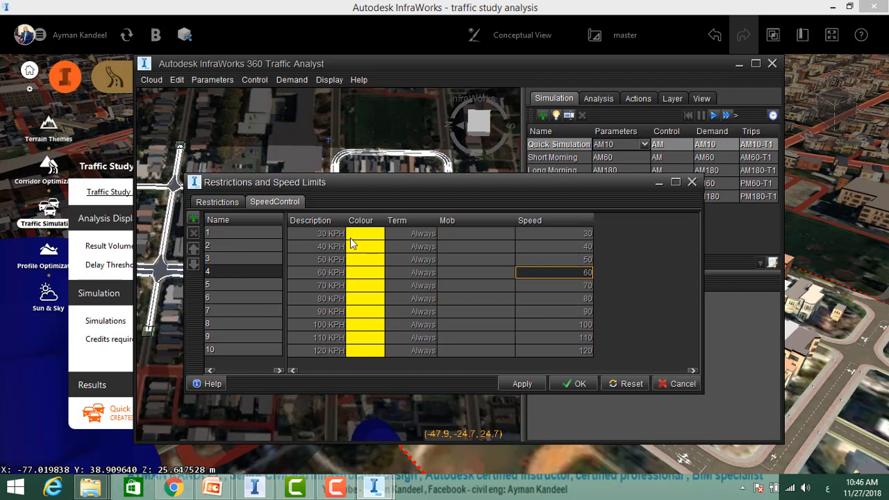
left_click(683, 384)
Review the description, size, dynamics and attachment settings of the vehicle types, then cancel without changes
left_click(210, 81)
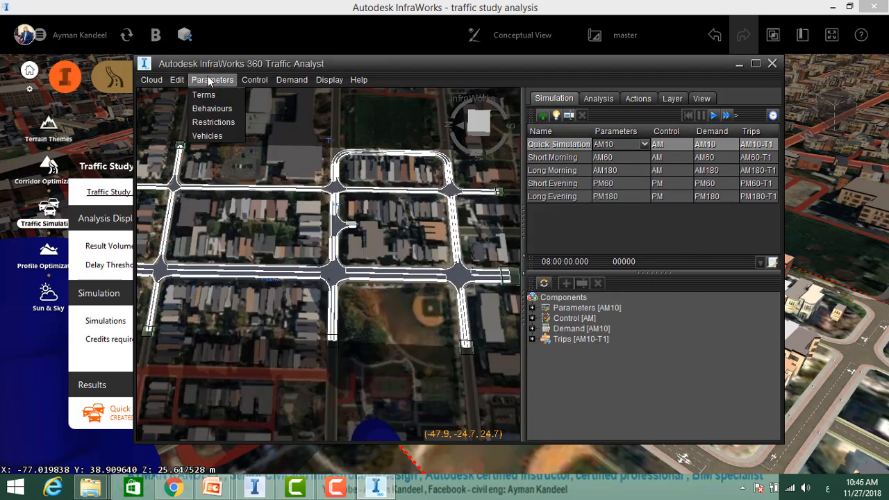
left_click(207, 136)
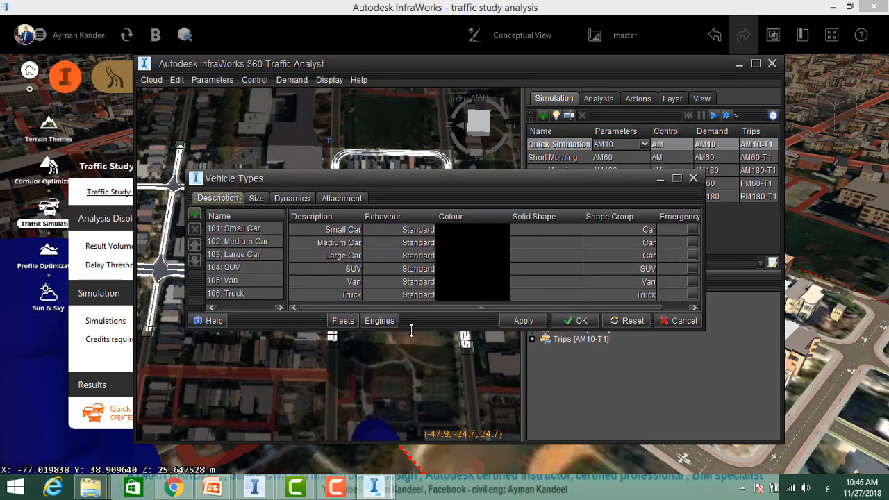
left_click_drag(412, 332, 416, 417)
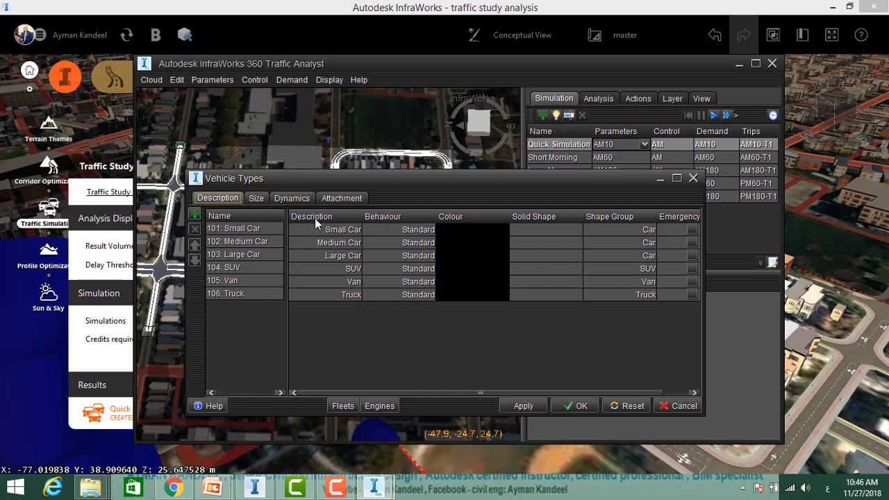
left_click(257, 198)
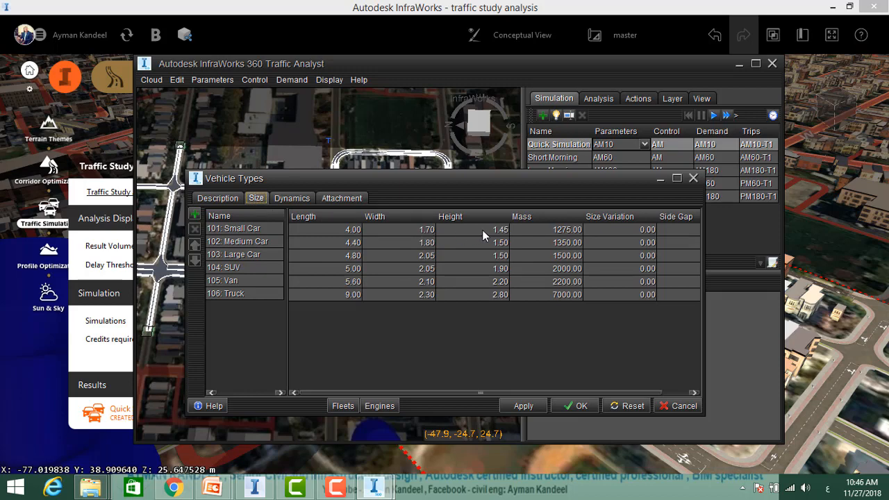
double_click(567, 231)
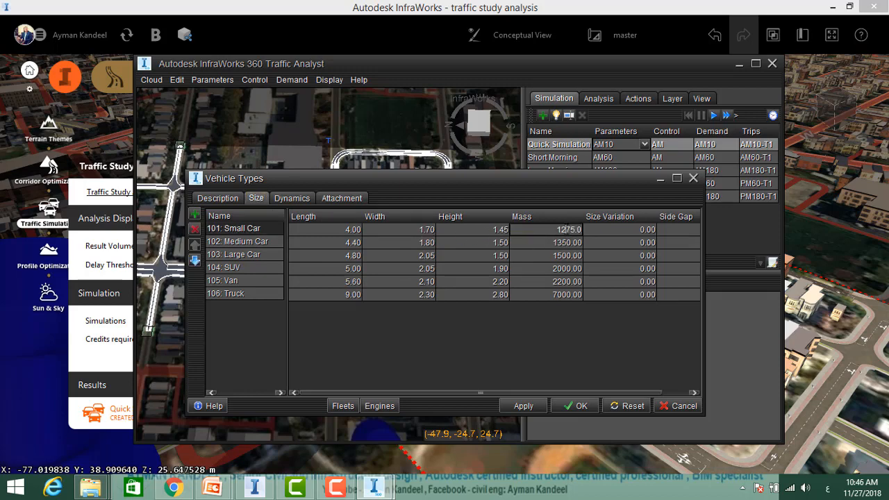
left_click(292, 198)
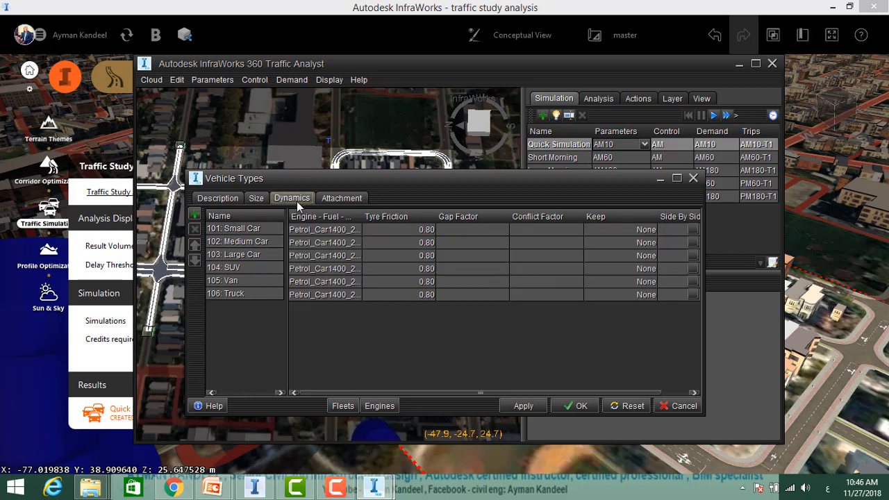
double_click(385, 234)
left_click(358, 202)
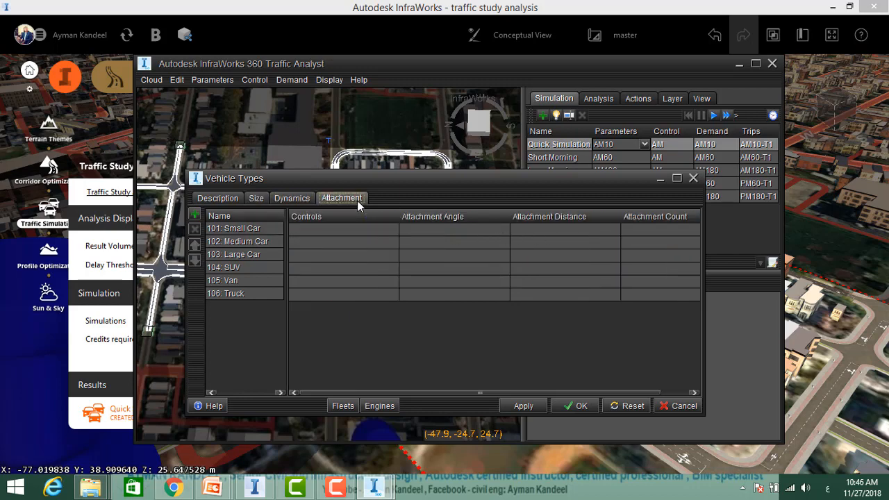
left_click(235, 201)
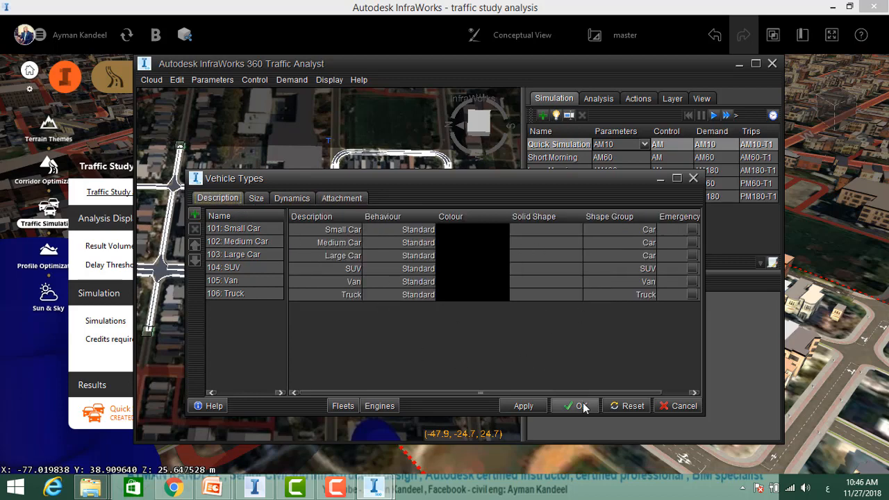
left_click(677, 406)
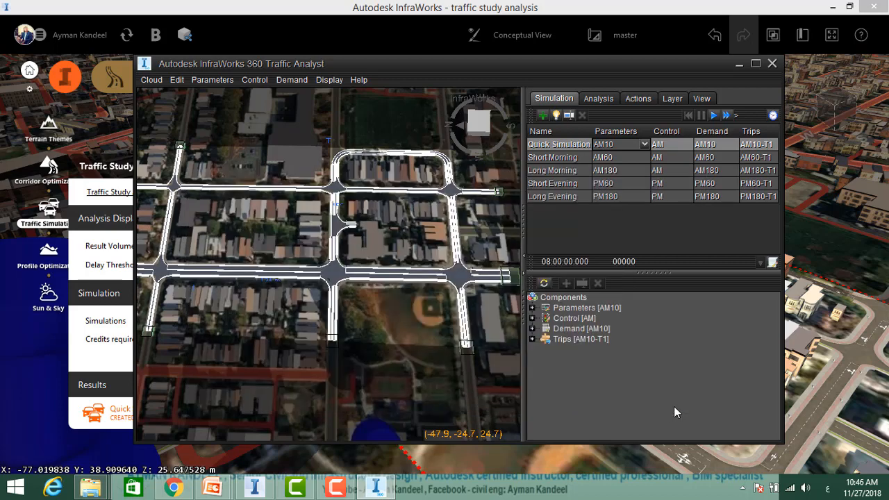
Look over the traffic control commands, then view the fig1 ramp metering diagram from the desktop and minimize it
left_click(210, 81)
mouse_move(263, 82)
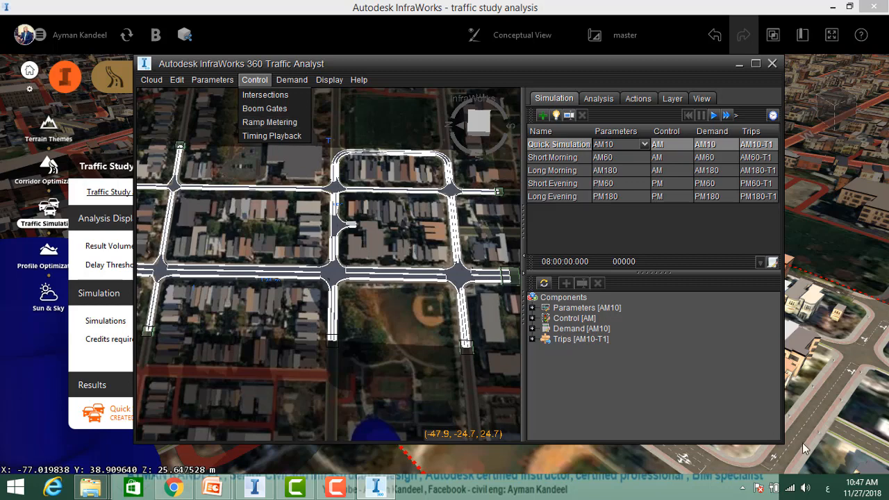
left_click(887, 487)
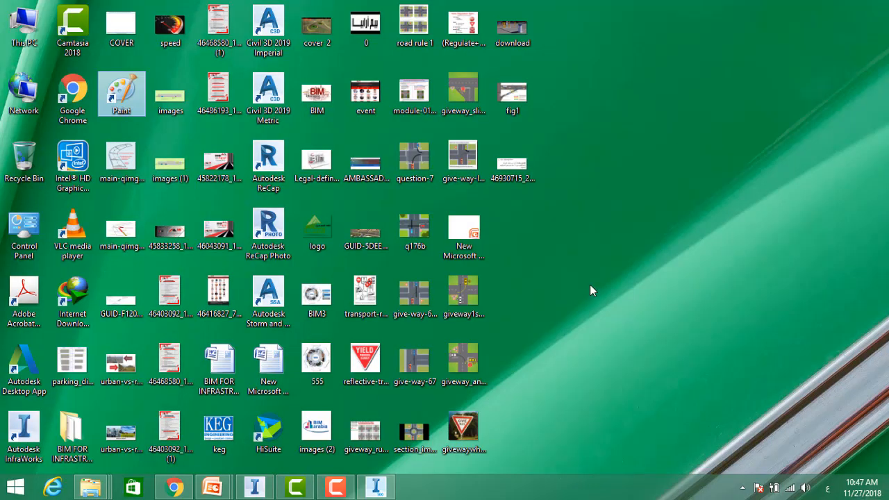
left_click(522, 92)
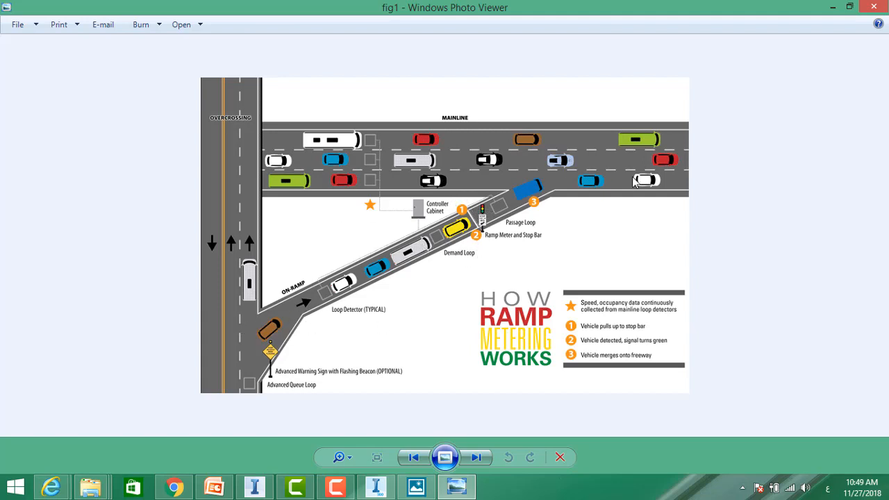
left_click(833, 7)
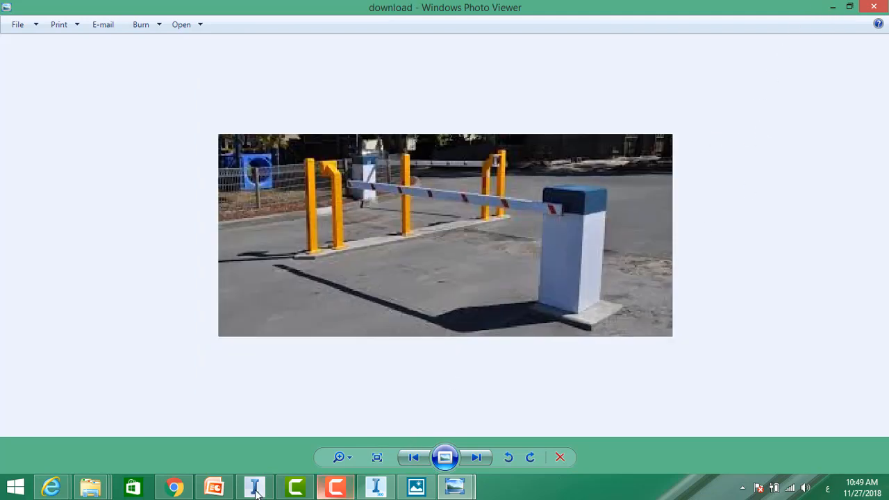
Switch back to the Traffic Analyst and review the Timing Playback settings of the advanced controller parameters for Intersection 3, then close them
left_click(376, 487)
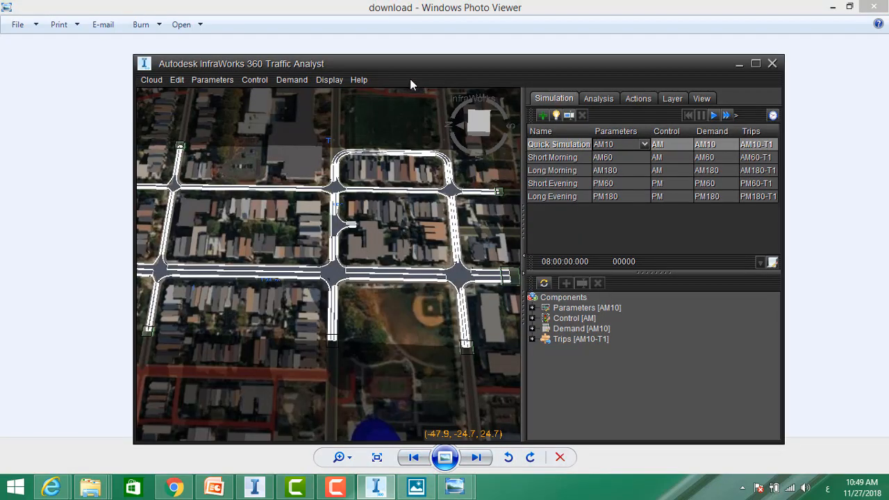
left_click_drag(342, 67, 316, 61)
left_click(233, 74)
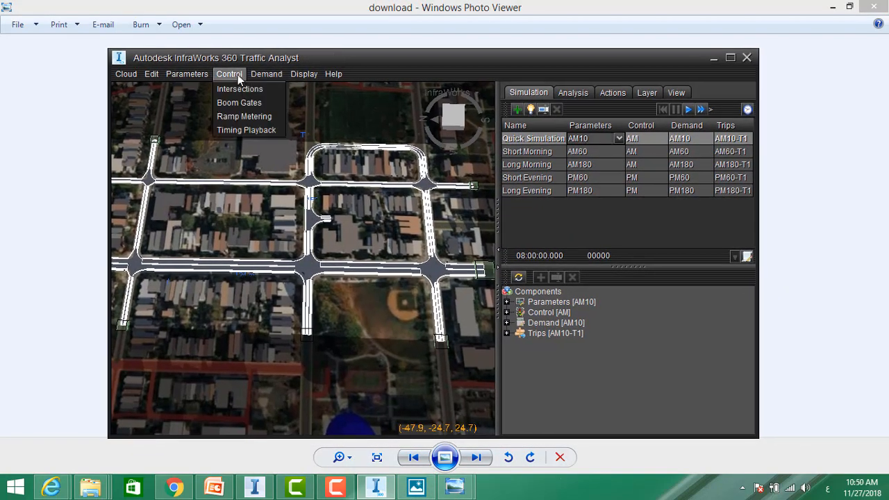
mouse_move(289, 80)
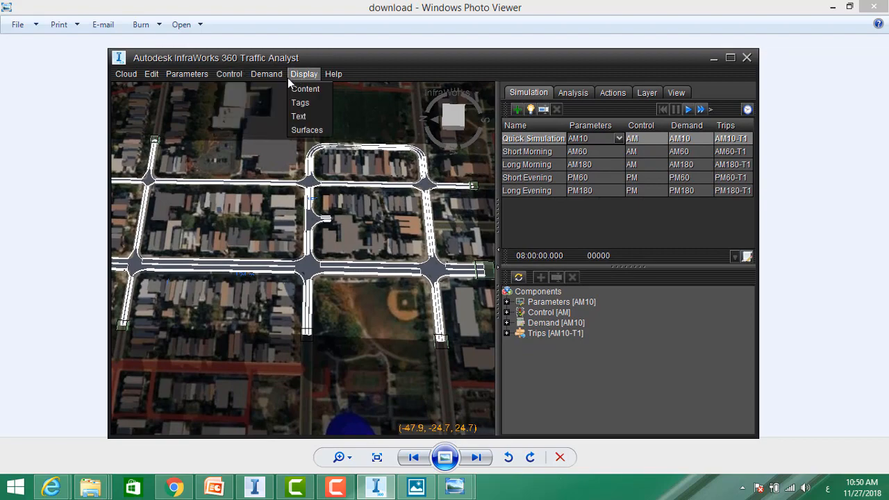
left_click_drag(314, 55, 332, 81)
left_click(285, 109)
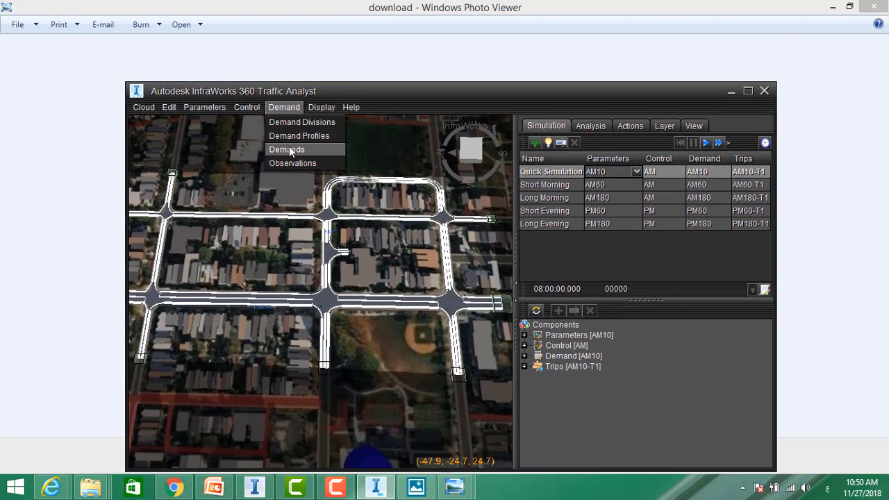
mouse_move(250, 108)
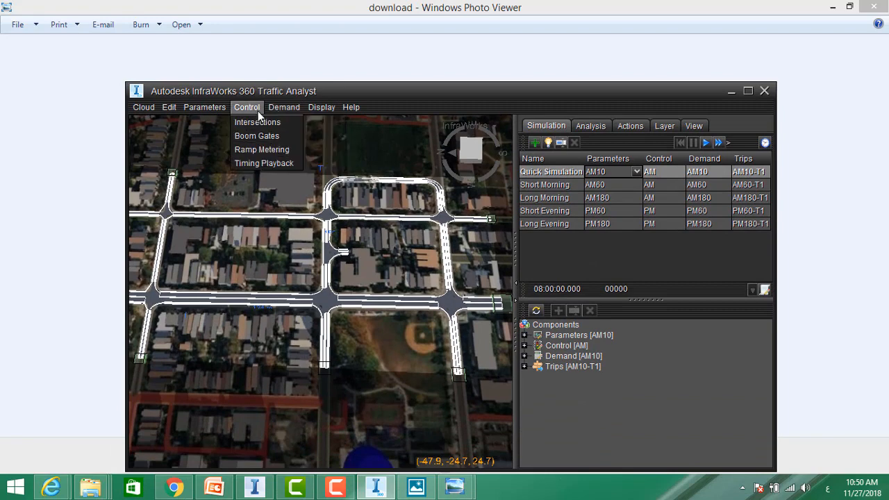
left_click(266, 163)
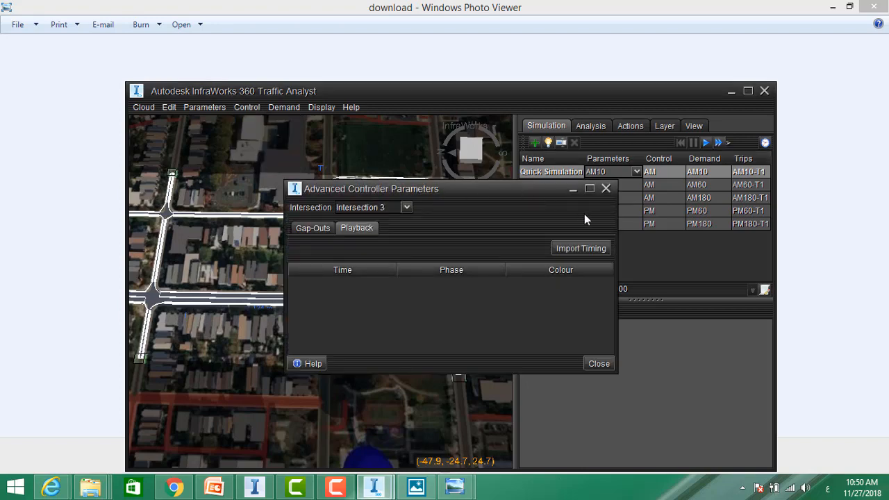
left_click(607, 189)
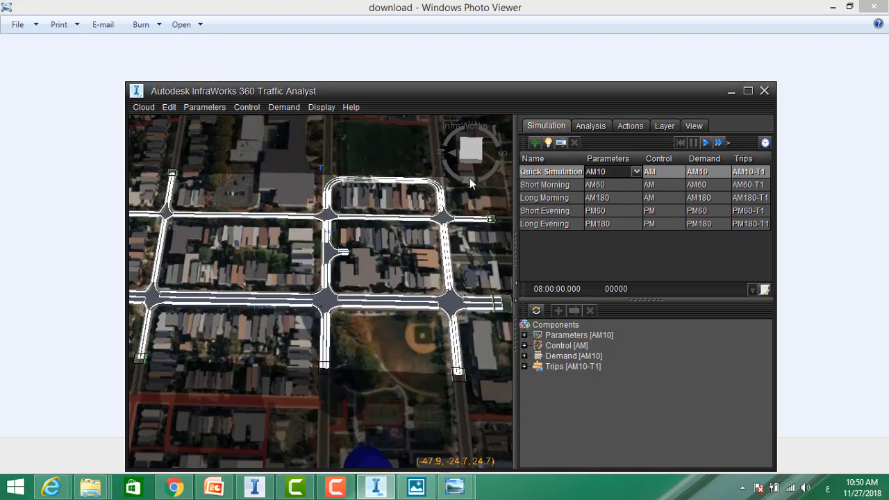
Review the turns and signal groups in the Intersections control settings for Intersection 3, then close them without changes
left_click(257, 109)
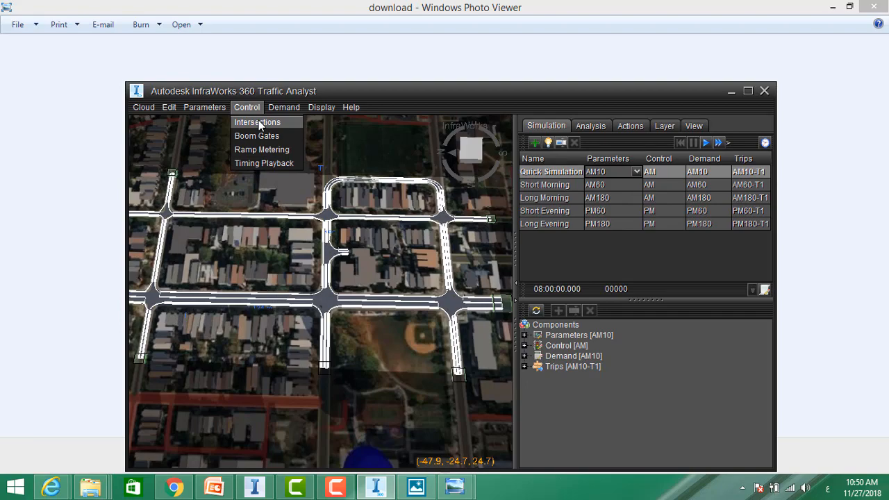
left_click(259, 123)
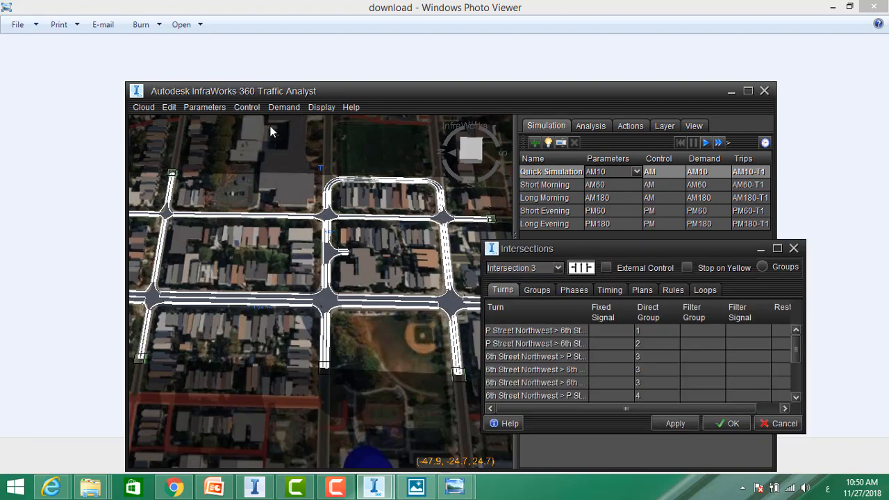
left_click_drag(598, 245, 437, 198)
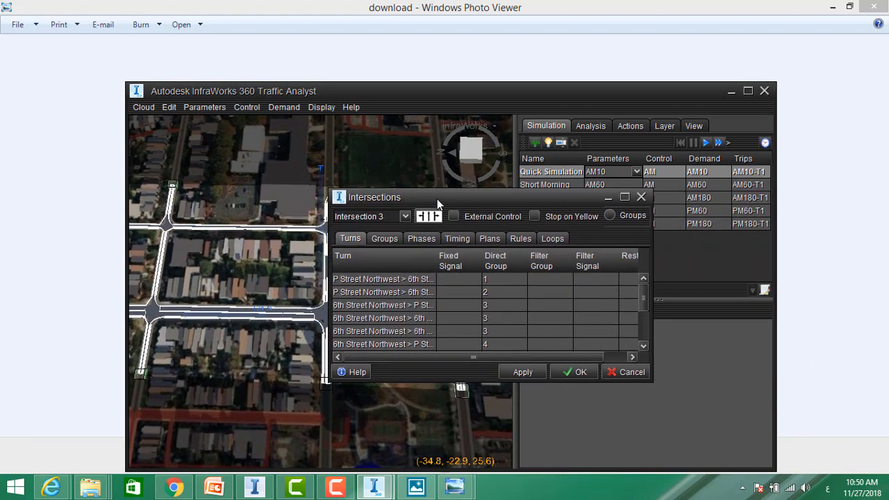
left_click(642, 197)
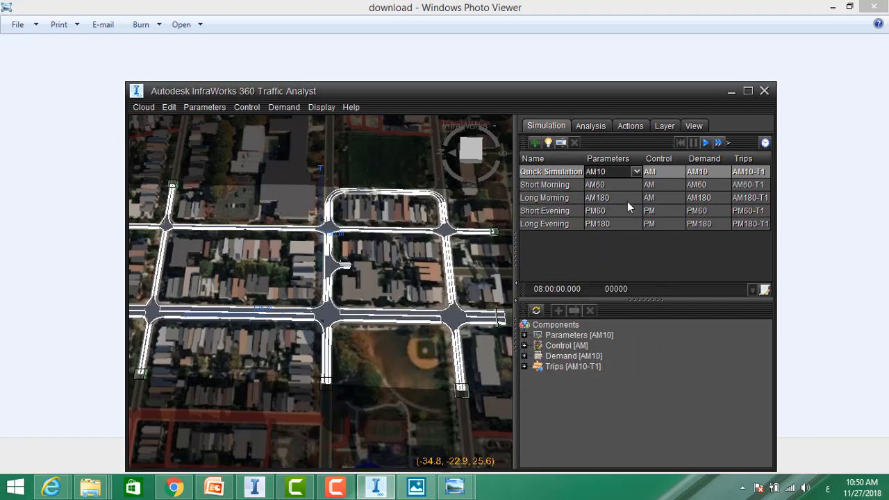
Enlarge the Traffic Analyst window and open the AM10 demands in the Demand Editor, placed clear of the road network
left_click(280, 107)
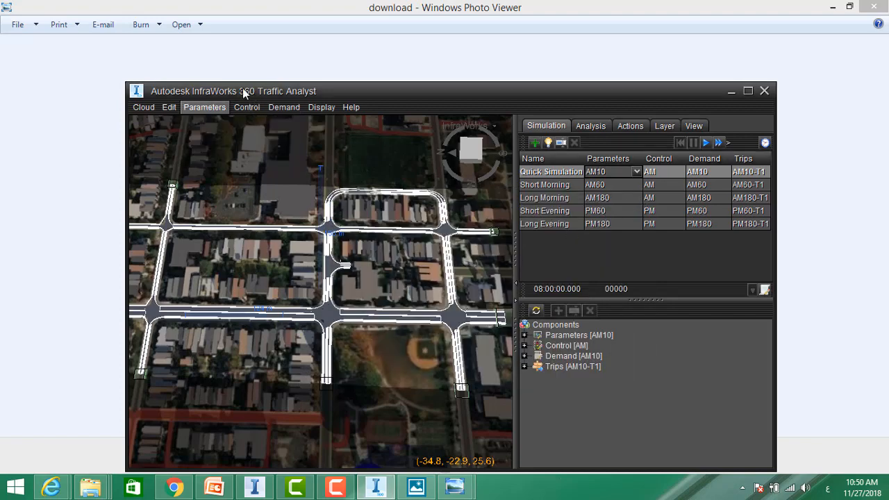
left_click_drag(243, 88, 180, 46)
left_click_drag(711, 424, 841, 430)
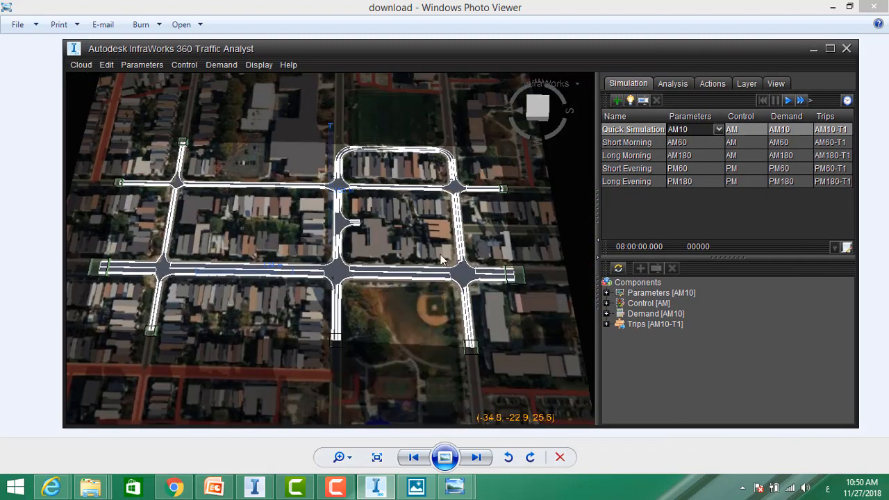
left_click(212, 65)
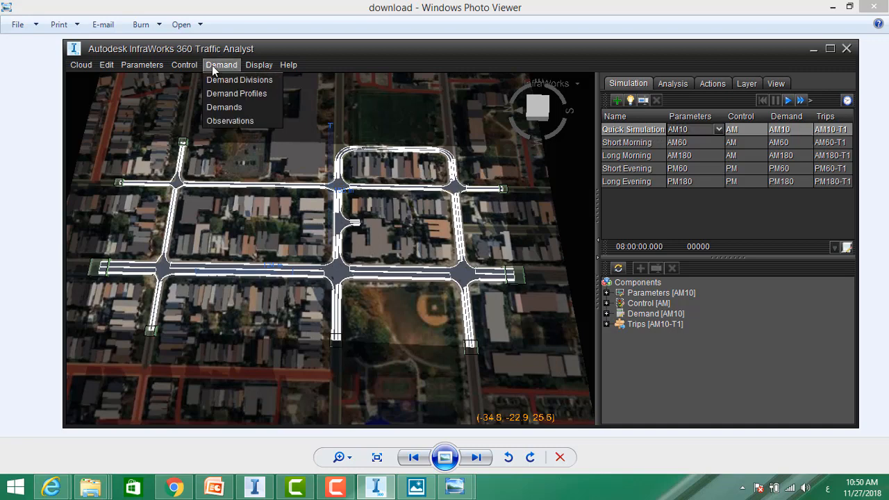
left_click(225, 107)
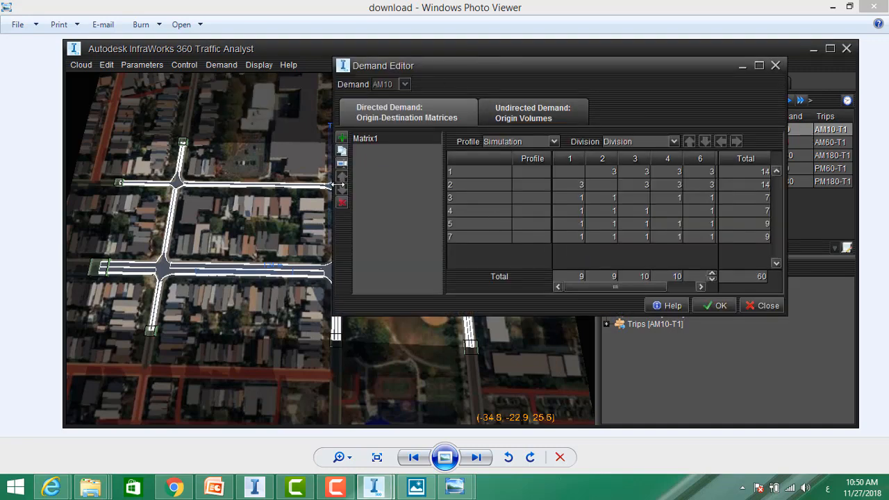
left_click_drag(335, 184, 530, 186)
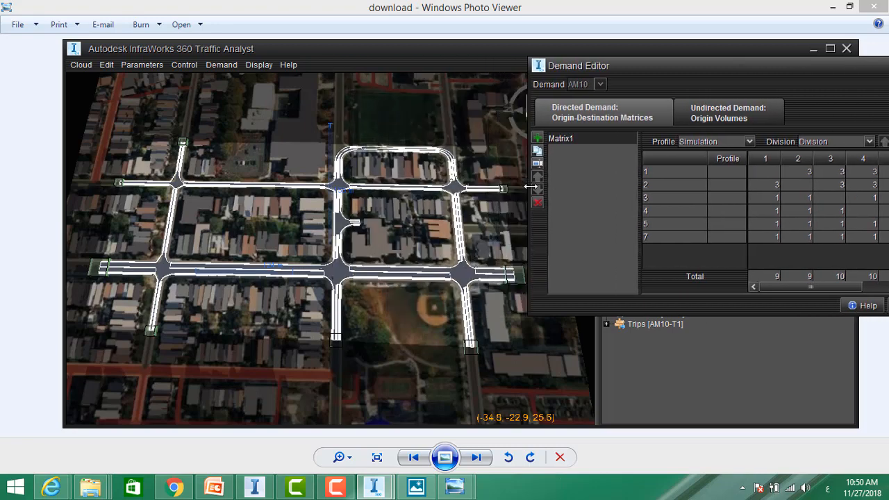
Show the trips leaving origin zone 1 on the map and arrange the Demand Editor so both matrix and arrows can be examined
left_click(665, 173)
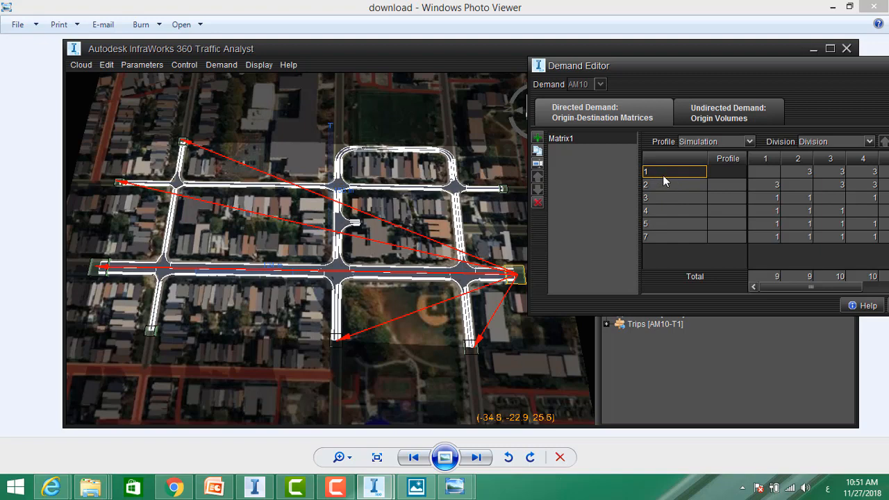
left_click_drag(657, 66, 569, 63)
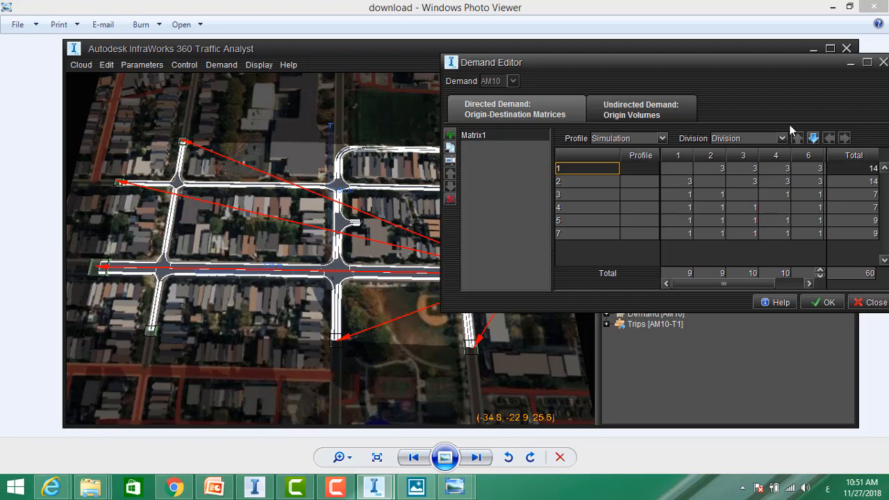
left_click_drag(563, 61, 630, 64)
left_click_drag(512, 274, 603, 270)
left_click_drag(728, 64, 658, 63)
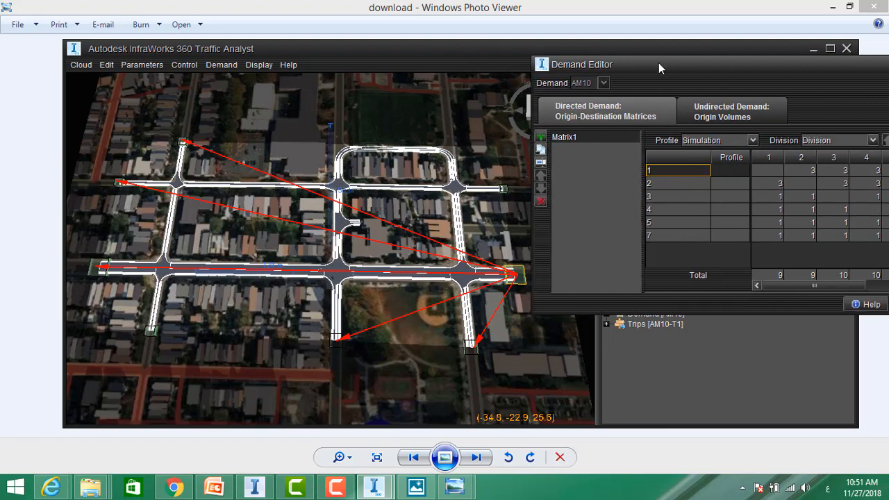
Go through origin zones 2, 3, 4, 5 and 7 of Matrix1 to examine each zone's outgoing trips on the map
left_click(688, 183)
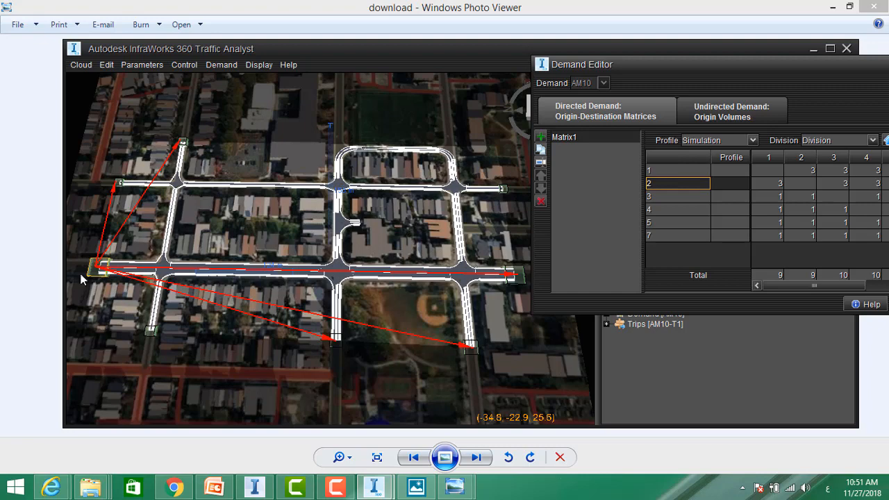
left_click(683, 196)
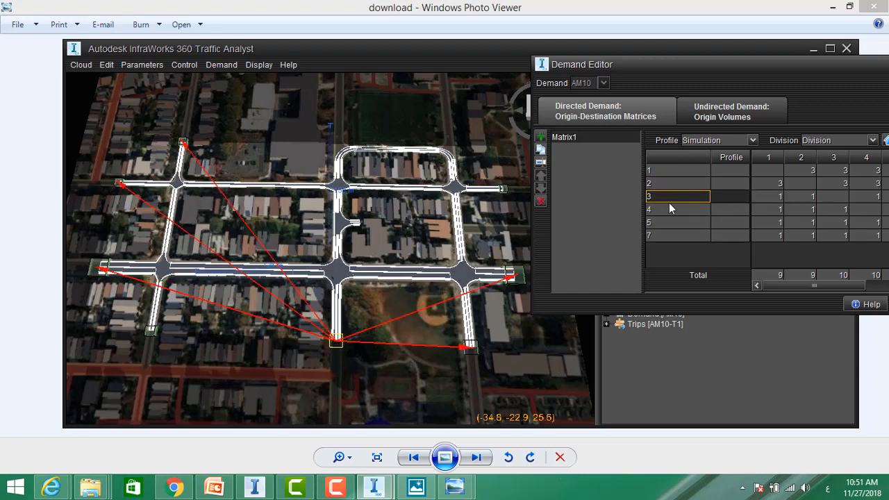
left_click(678, 207)
left_click(677, 221)
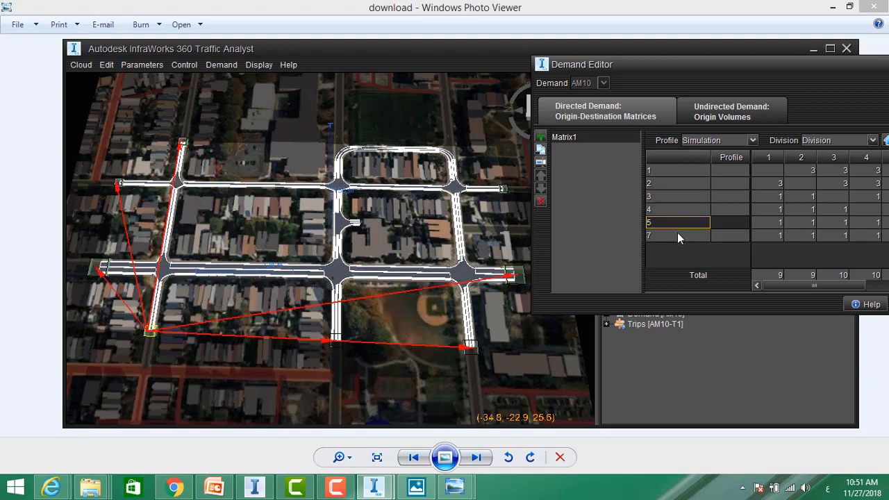
left_click(678, 235)
left_click(683, 176)
left_click(680, 185)
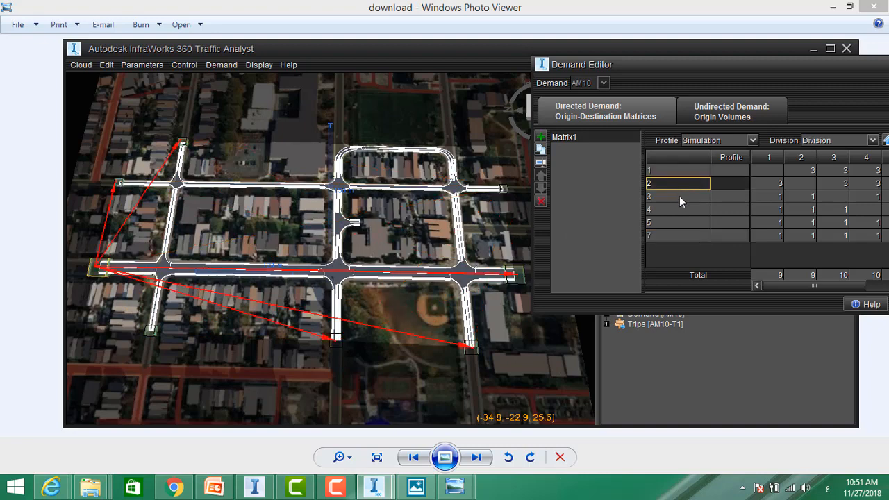
left_click(679, 197)
left_click(678, 210)
left_click(677, 222)
left_click(674, 235)
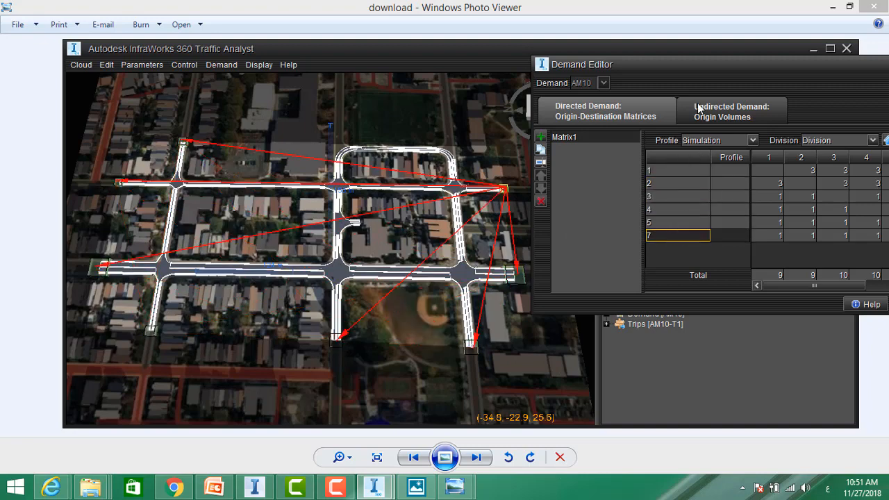
mouse_move(696, 69)
left_mouse_down()
mouse_move(594, 67)
mouse_move(682, 72)
left_mouse_up()
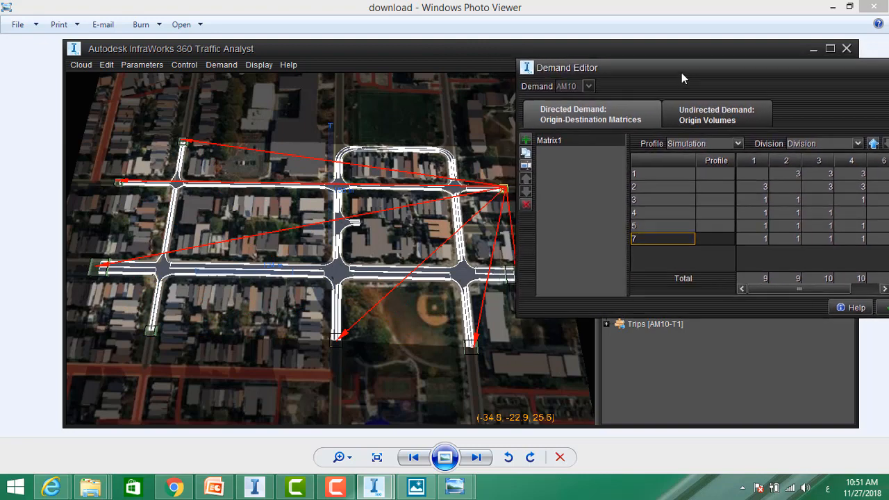
Examine individual origin-destination pairs on the map: 1 to 2, 1 to 3, 2 to 3, 4 to 3 and 5 to 2
left_click(790, 176)
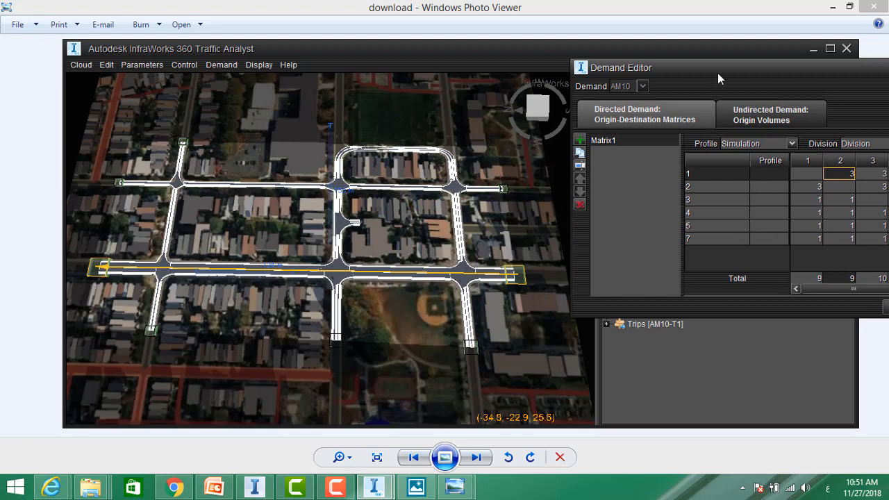
left_click_drag(718, 73, 632, 67)
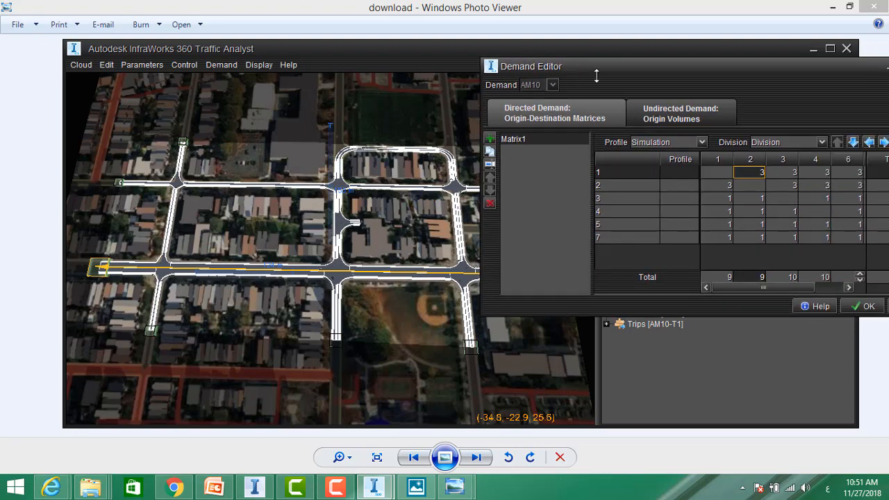
left_click_drag(596, 75, 588, 308)
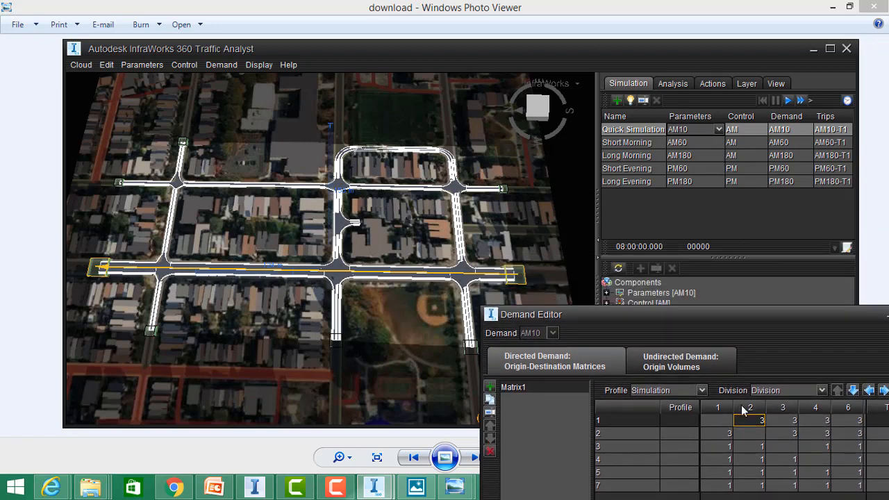
left_click(781, 420)
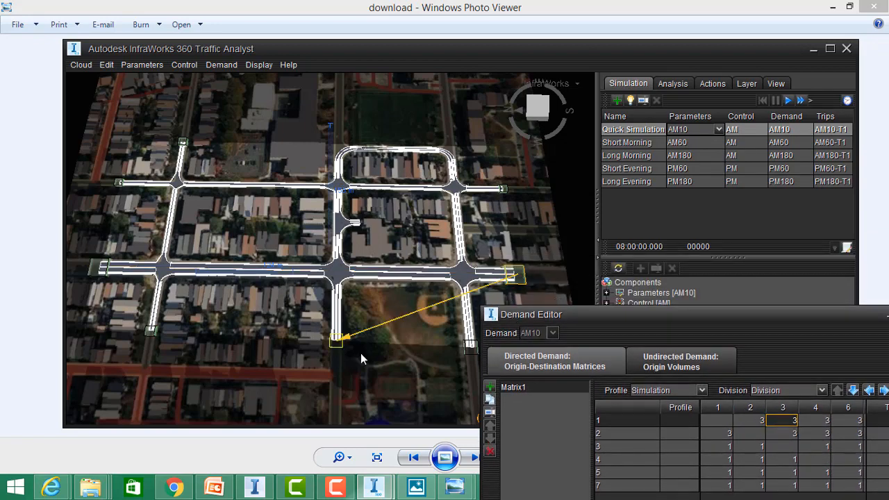
left_click(783, 433)
left_click(783, 460)
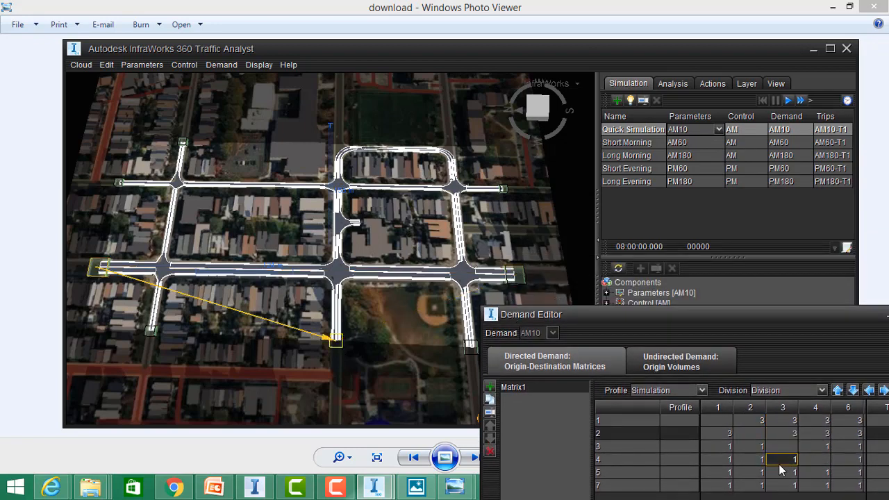
left_click(756, 472)
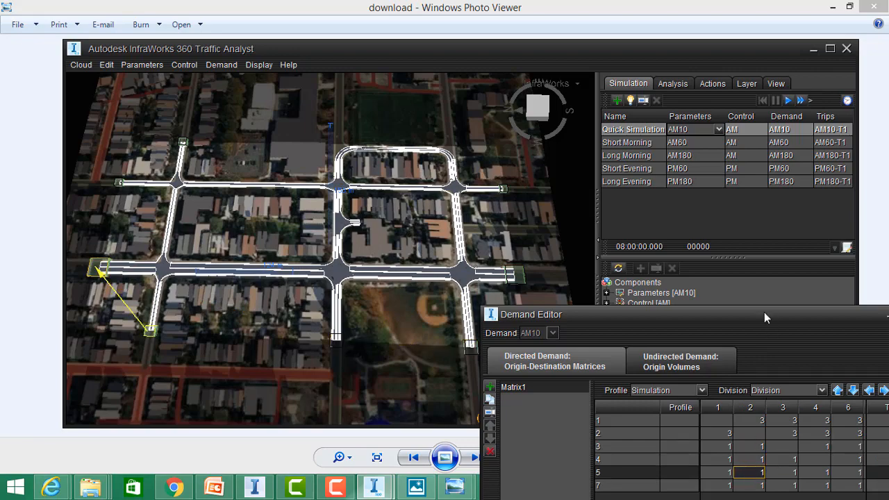
Inspect the matrix cell from zone 4 to itself and reposition the Demand Editor to compare it with the map
left_click_drag(764, 318, 598, 136)
left_click(619, 277)
left_click(651, 277)
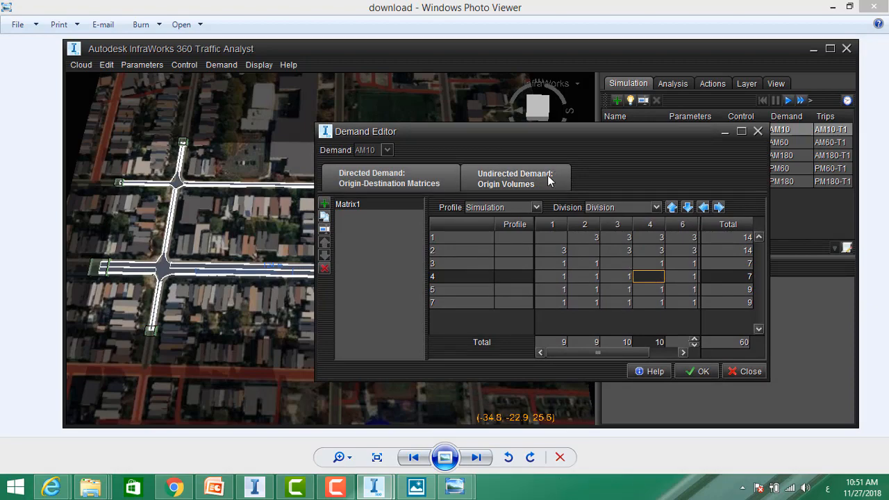
left_click_drag(316, 209, 519, 210)
left_click_drag(651, 130, 467, 95)
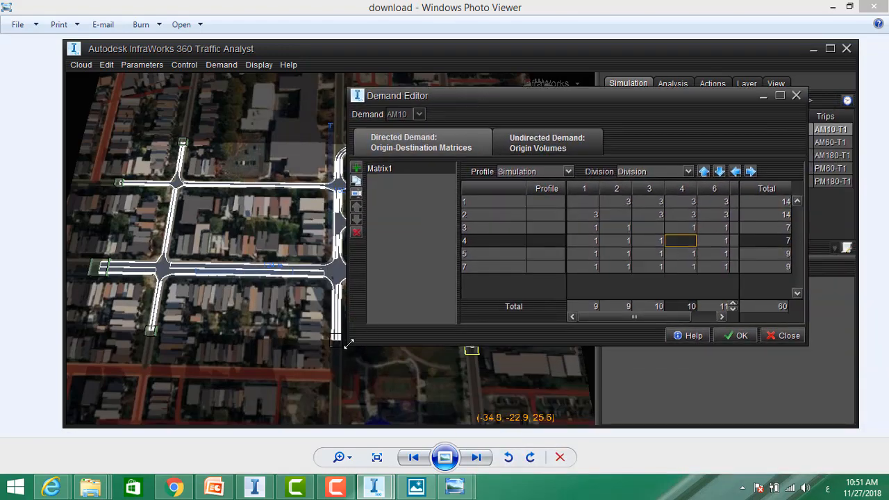
left_click_drag(348, 345, 478, 233)
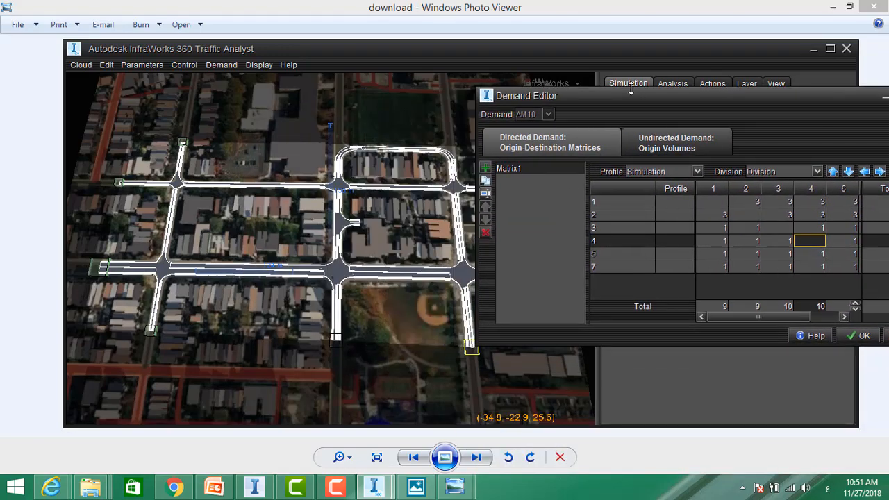
left_click_drag(616, 95, 418, 97)
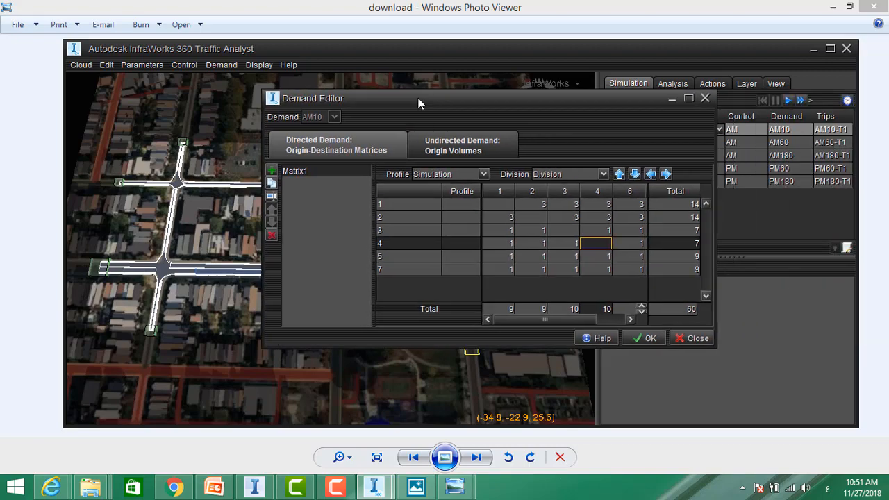
Set the overall trip total of Matrix1 in the AM10 demand to 200 and accept the change
left_click(674, 307)
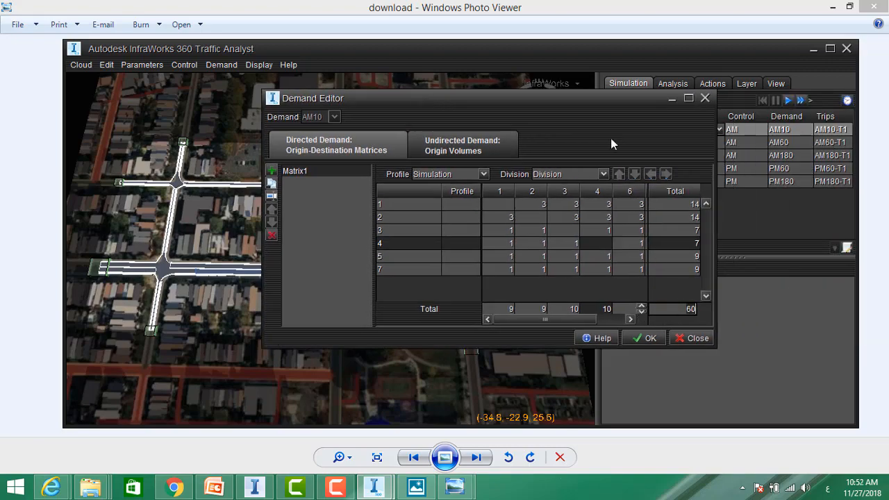
left_click_drag(543, 105, 287, 112)
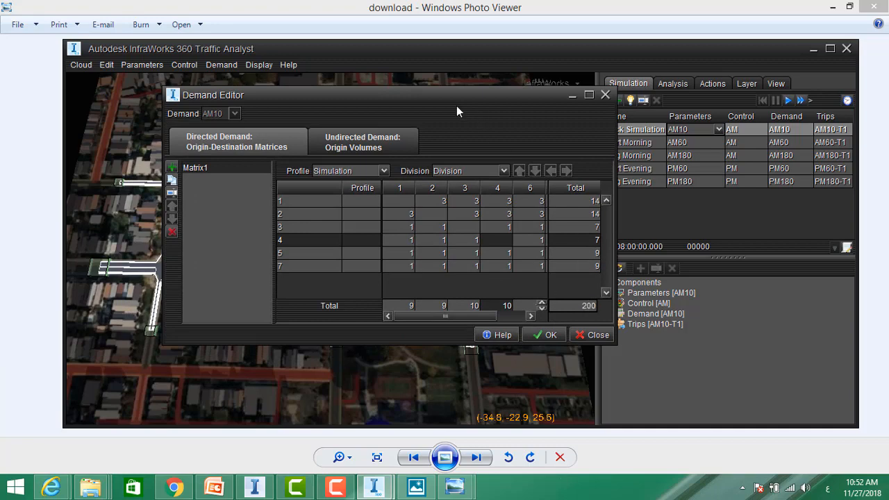
left_click_drag(457, 106, 643, 95)
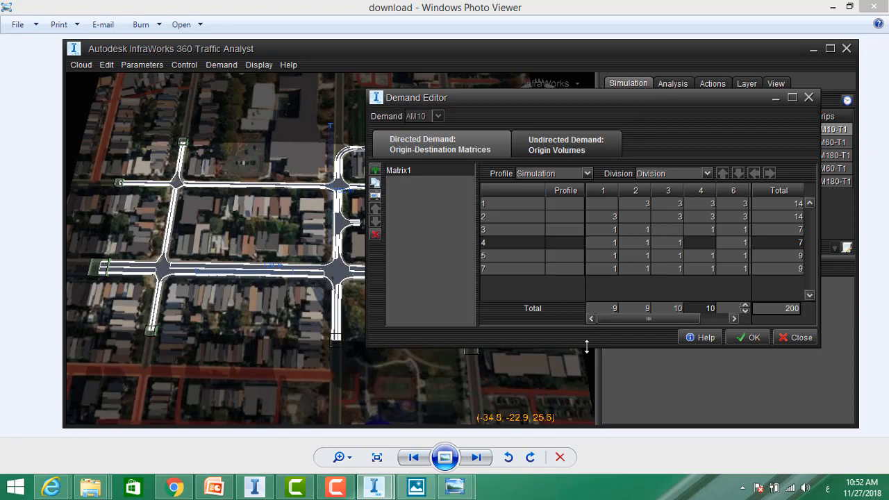
left_click(749, 339)
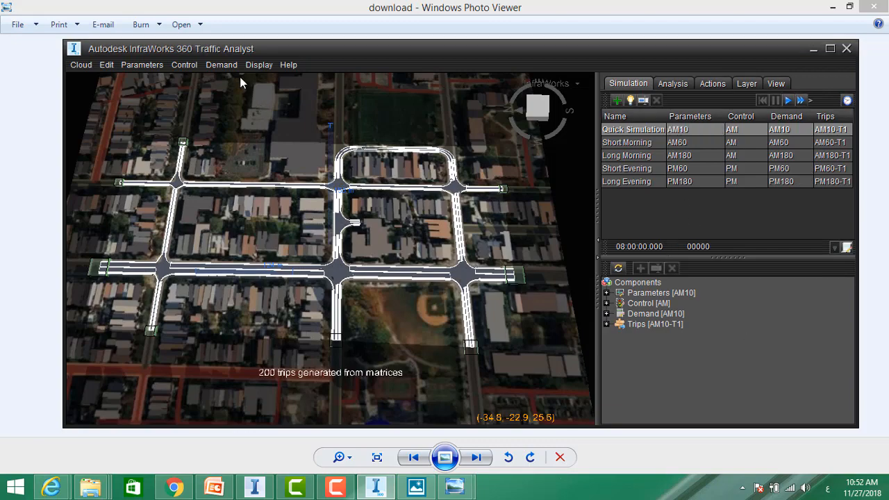
Open the intersection control settings and place them beside the map so the road network can be examined
scroll(398, 297, "up", 4)
middle_click_drag(494, 284, 379, 278)
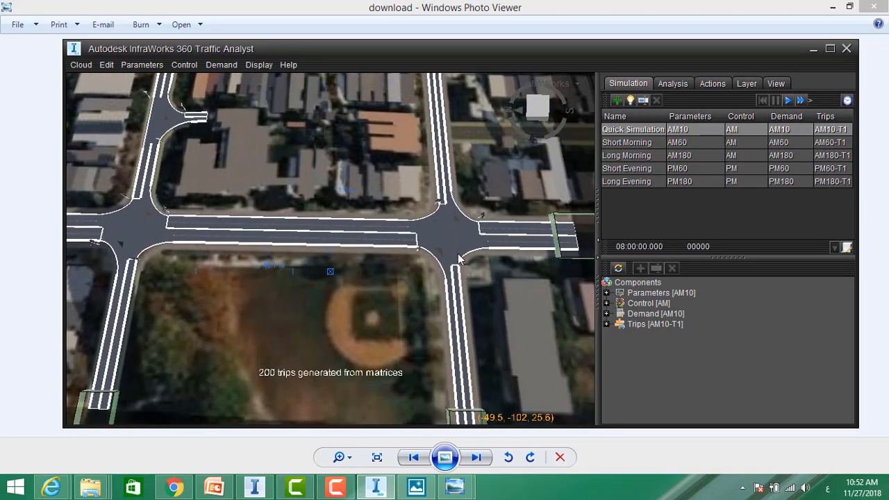
scroll(462, 255, "up", 4)
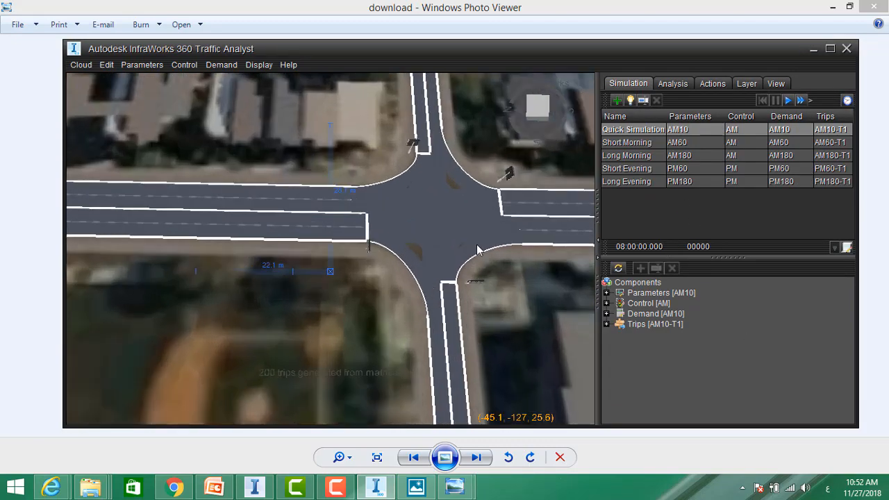
left_click(216, 64)
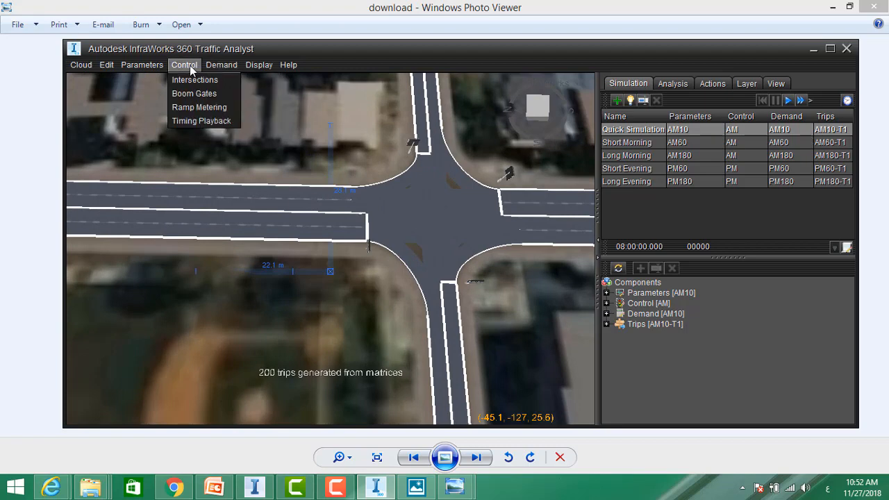
left_click(198, 79)
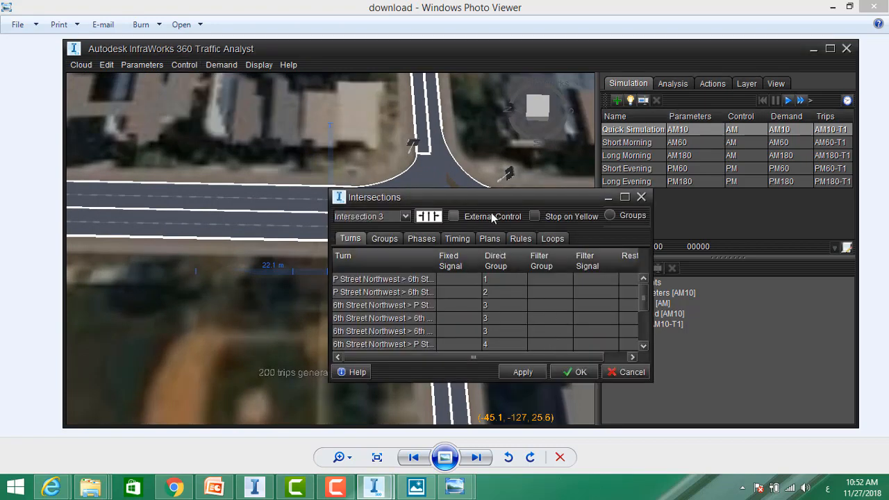
left_click_drag(554, 196, 770, 175)
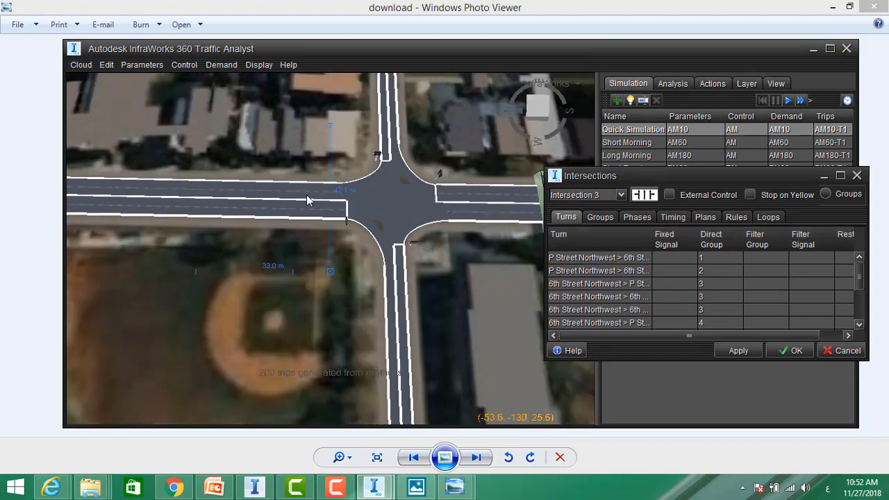
scroll(307, 195, "down", 6)
left_click_drag(277, 244, 389, 254)
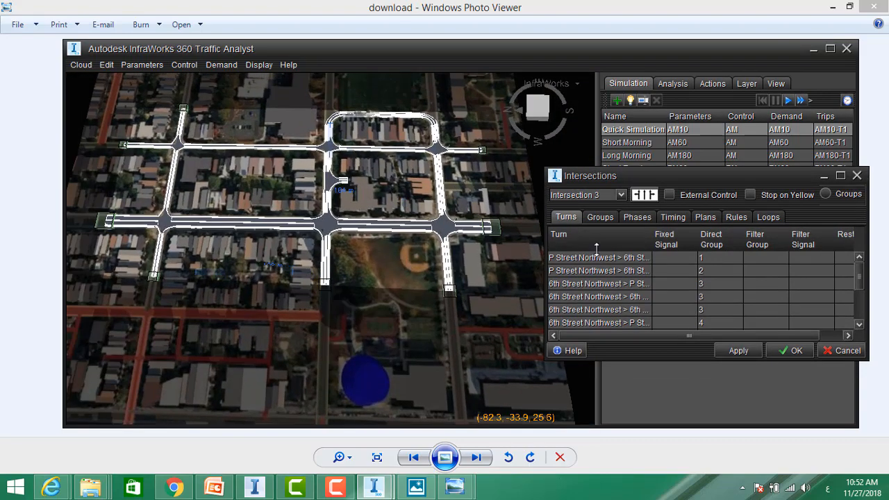
Select Intersection 3 and show its first P Street Northwest to 6th Street turn close up on the map
left_click(637, 262)
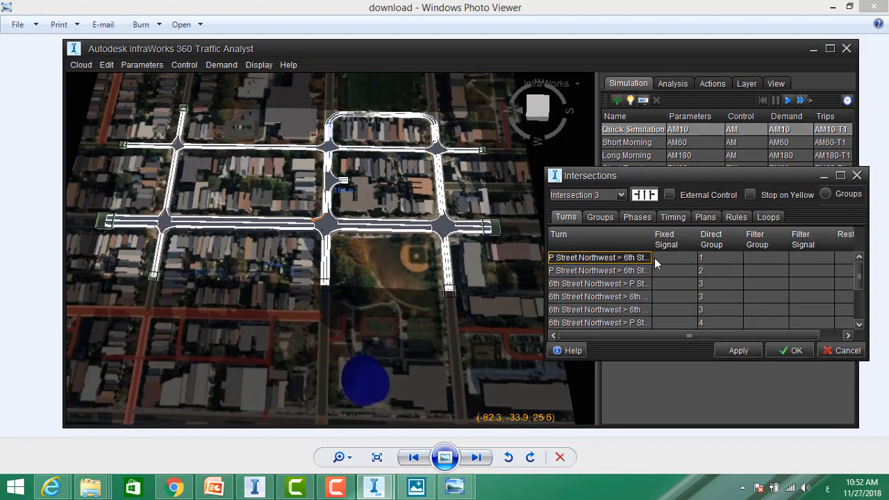
scroll(340, 233, "up", 2)
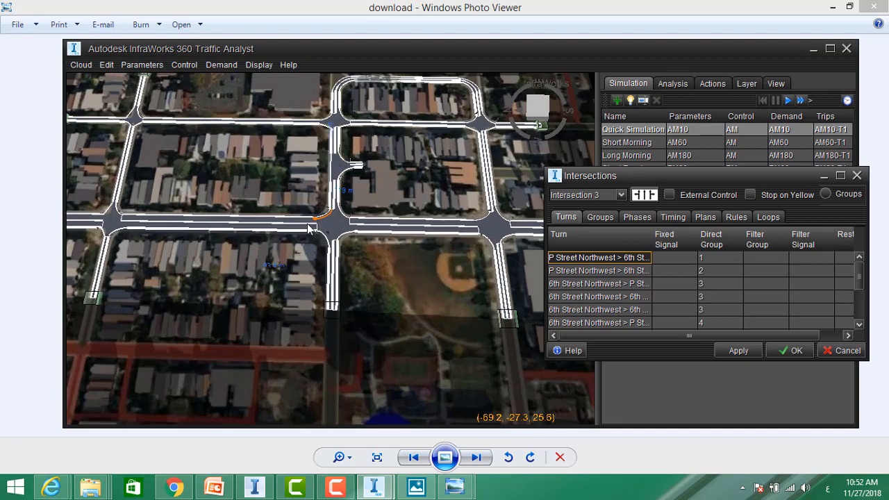
left_click(621, 195)
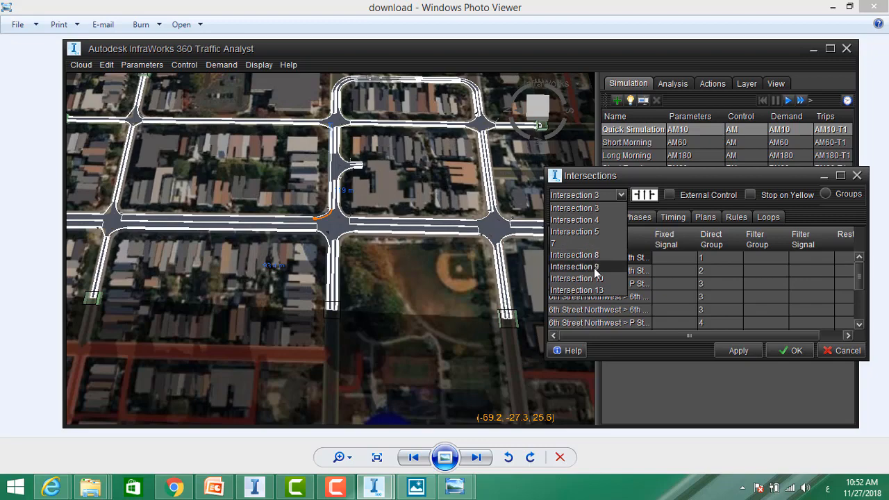
left_click(601, 192)
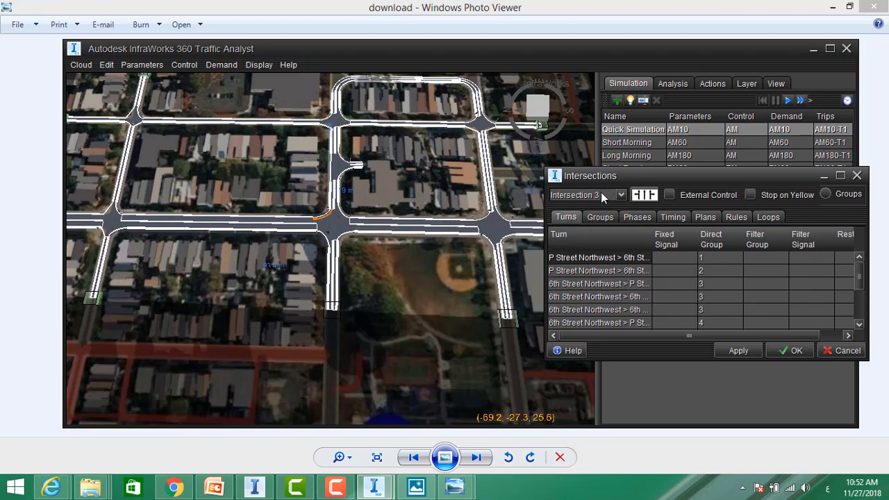
left_click(599, 194)
left_click(583, 208)
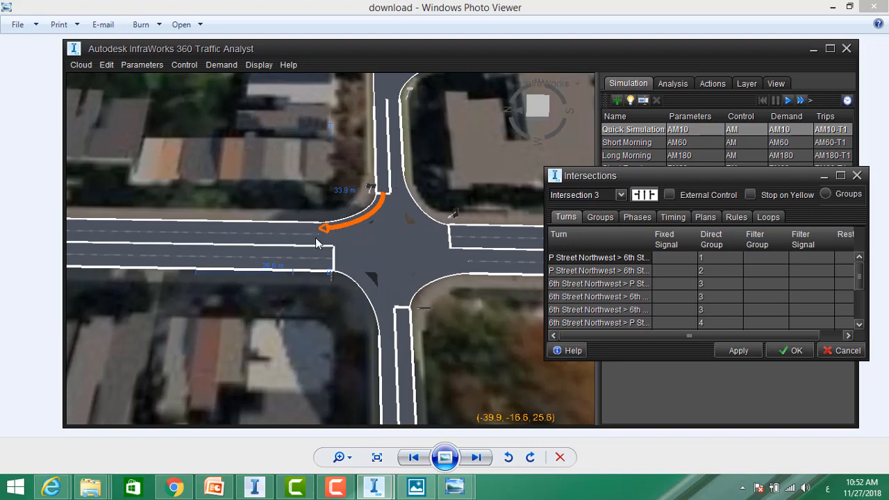
left_click_drag(477, 192, 415, 175)
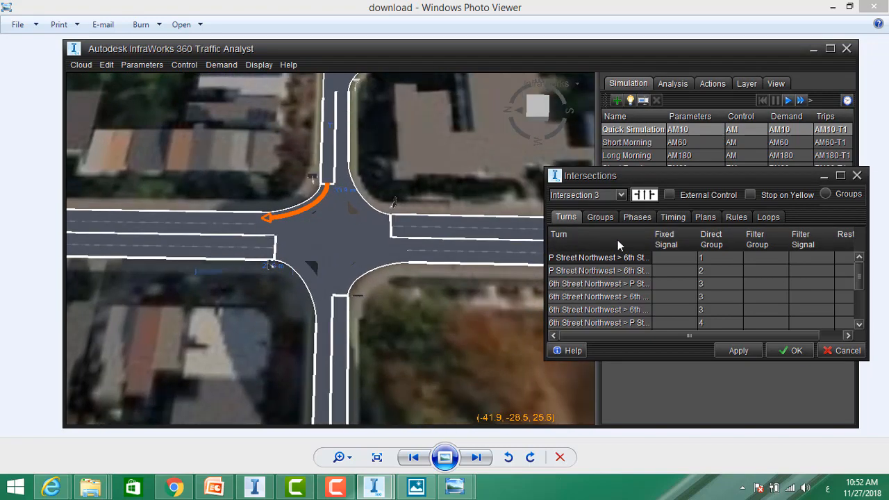
Set the fixed signals of Intersection 3's first two P Street Northwest to 6th Street turns to yield and free flow
left_click(667, 259)
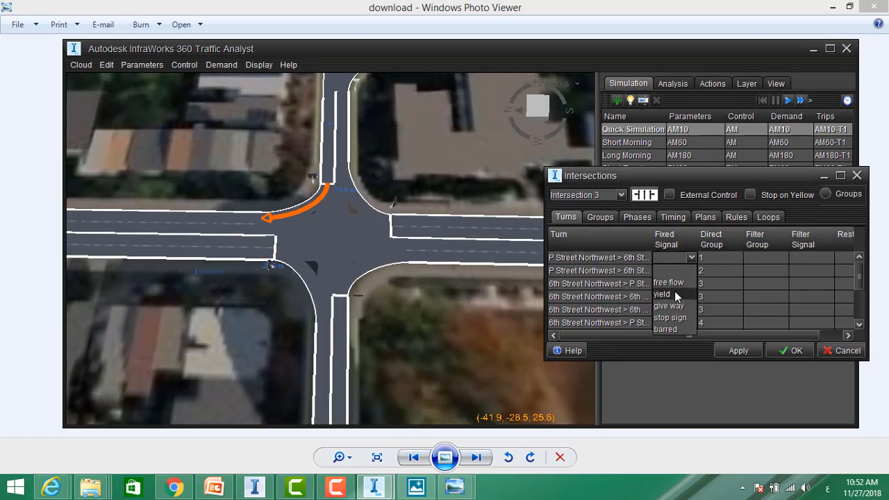
left_click(675, 293)
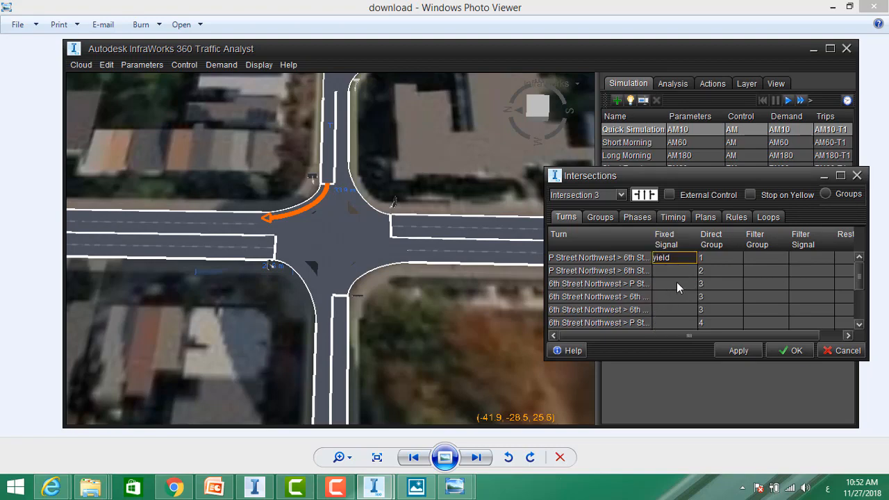
left_click(640, 272)
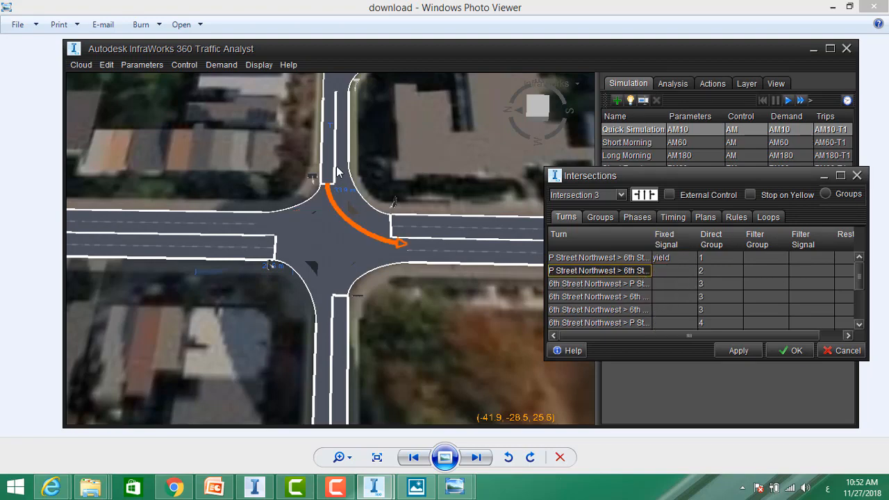
left_click(680, 285)
left_click(681, 273)
left_click(678, 297)
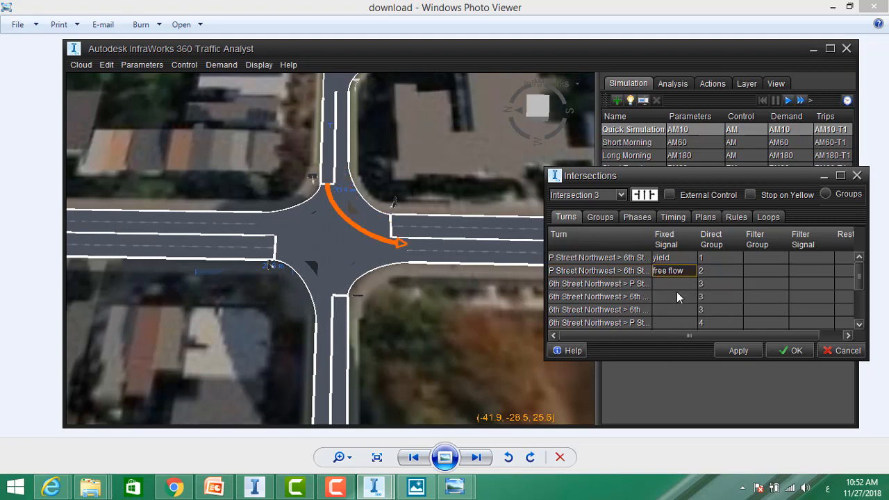
Set the first 6th Street to P Street turn to yield and both 6th Street through movements to free flow
left_click(623, 284)
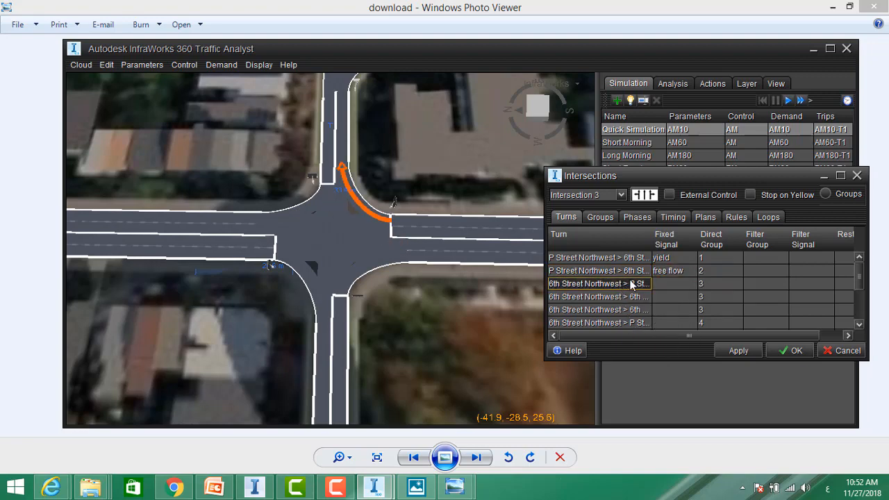
left_click(676, 285)
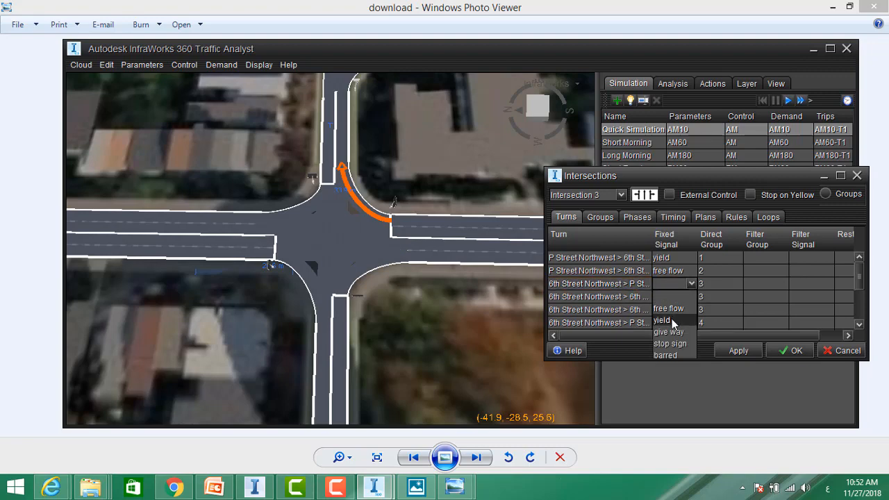
left_click(650, 311)
left_click(635, 298)
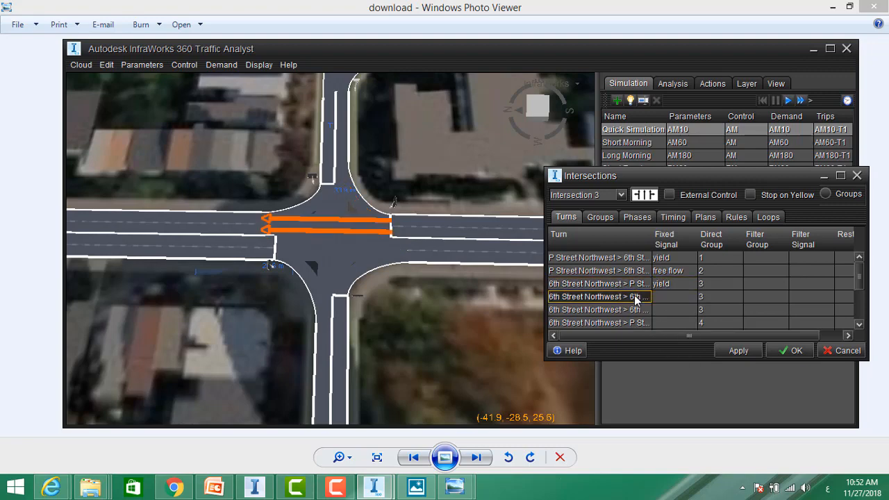
left_click(676, 297)
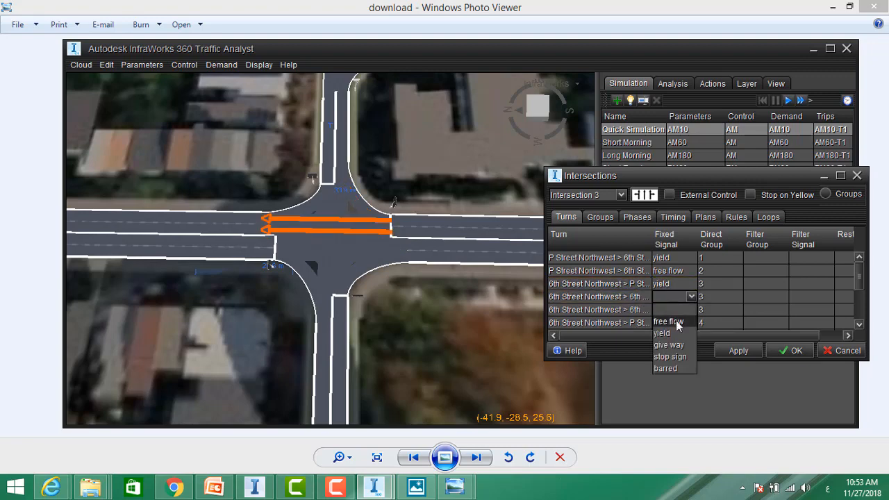
left_click(668, 322)
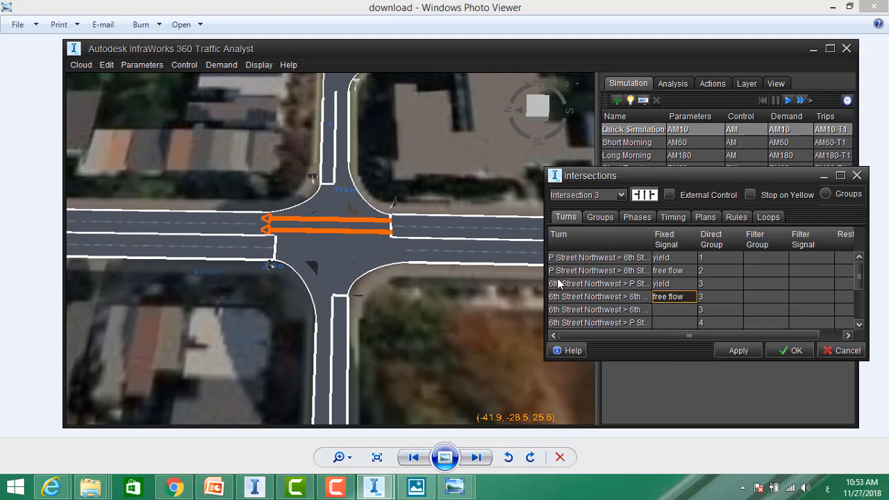
left_click(669, 310)
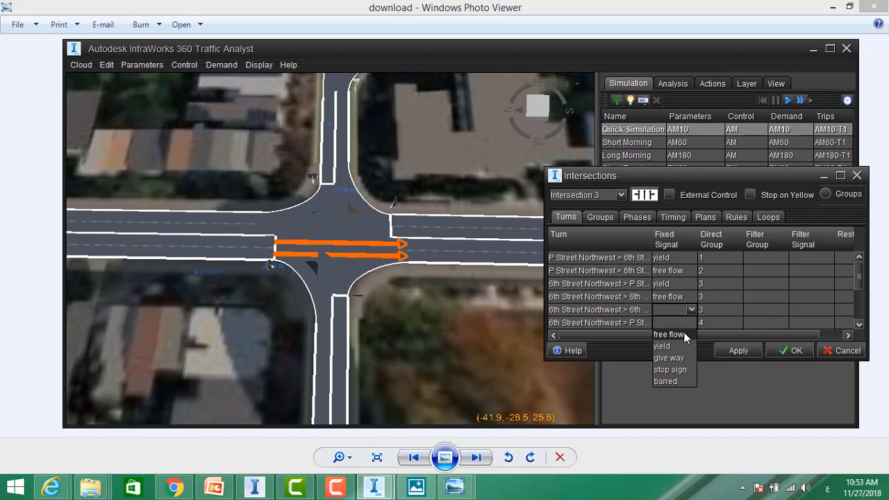
left_click(685, 336)
Set the next 6th Street to P Street turn and the group 2 P Street turn to stop sign, and the following P Street turn to yield
left_click(678, 322)
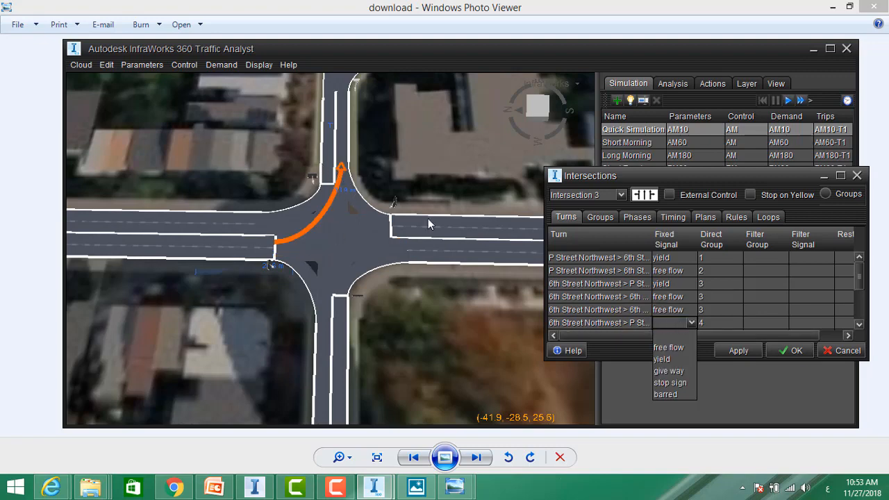
left_click(669, 383)
scroll(660, 297, "down", 3)
scroll(662, 297, "up", 1)
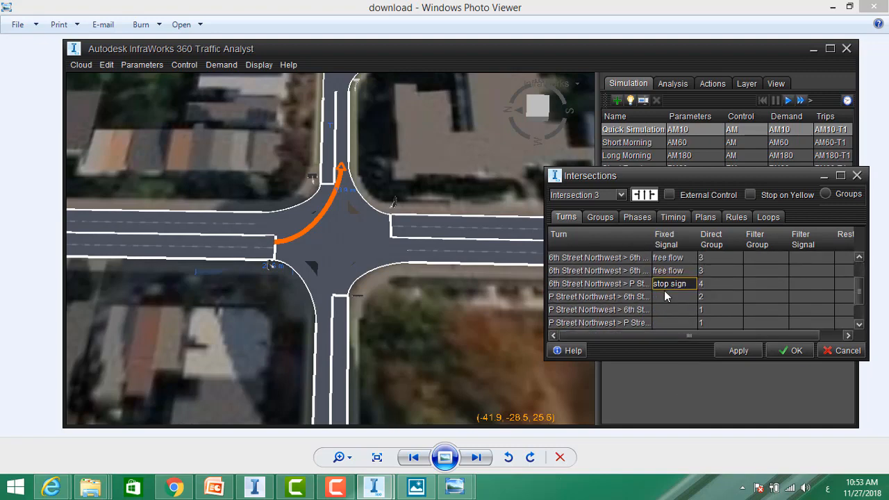
left_click(679, 296)
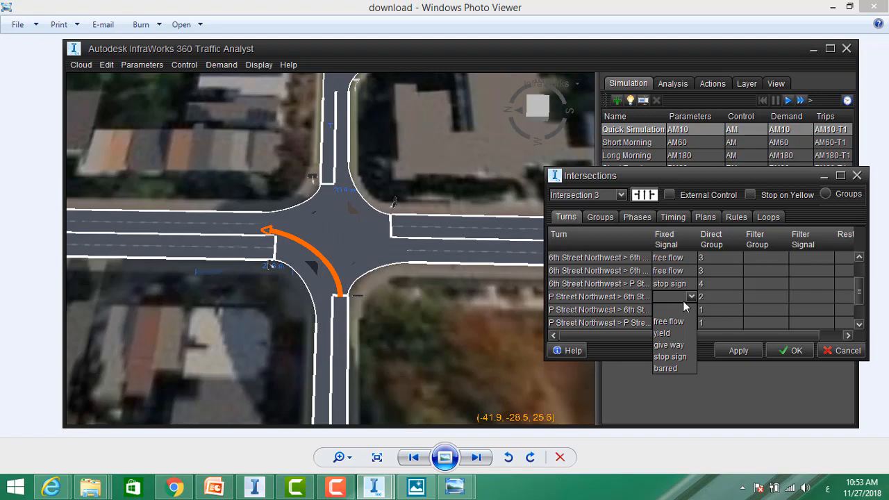
left_click(679, 355)
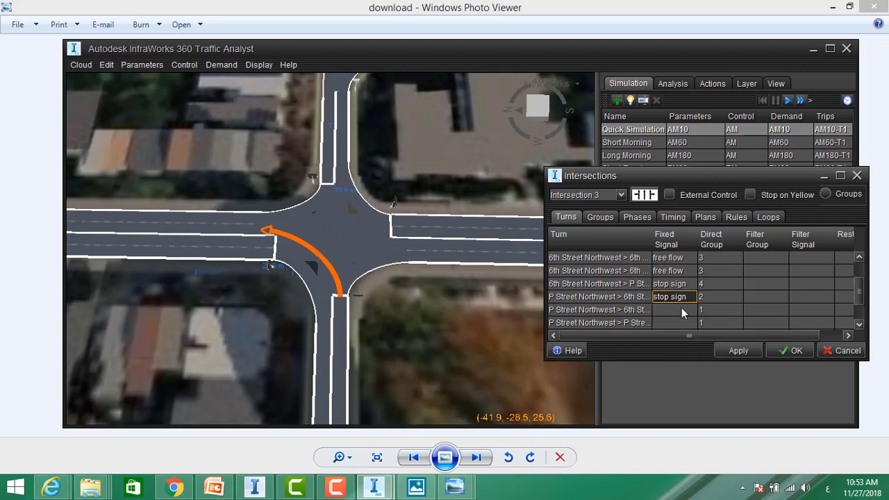
left_click(682, 309)
left_click(677, 345)
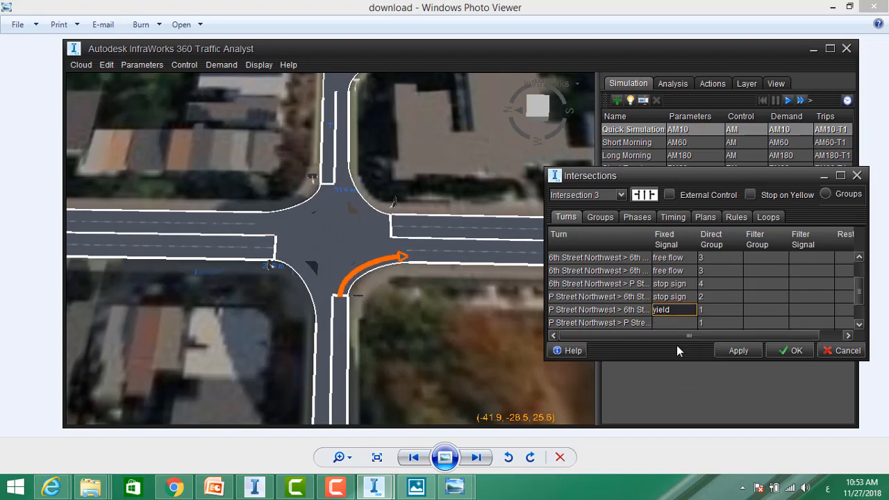
Set both P Street through movements and the next group 4 6th Street turn to stop sign, and the last 6th Street to P Street turn to yield
scroll(678, 292, "down", 1)
left_click(678, 285)
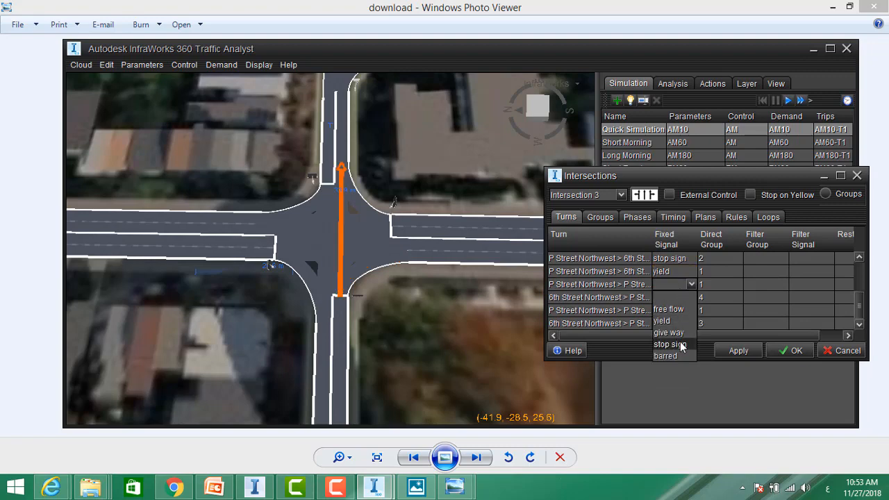
left_click(681, 344)
left_click(681, 298)
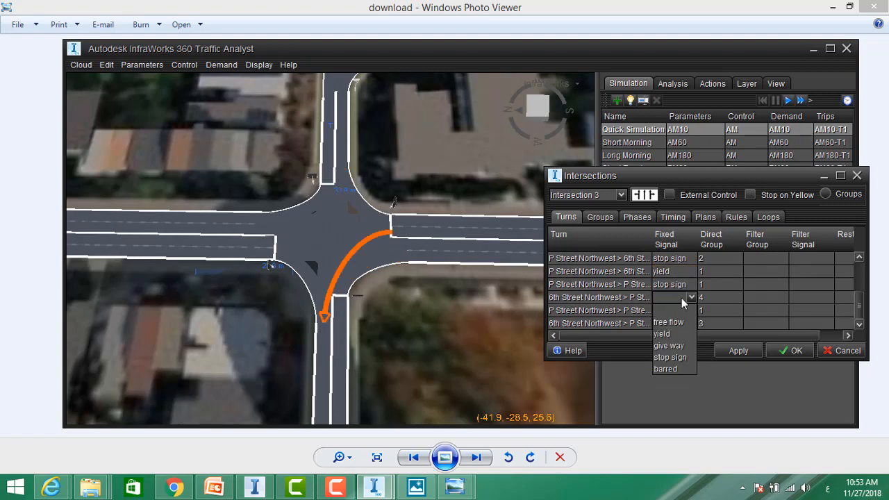
left_click(681, 357)
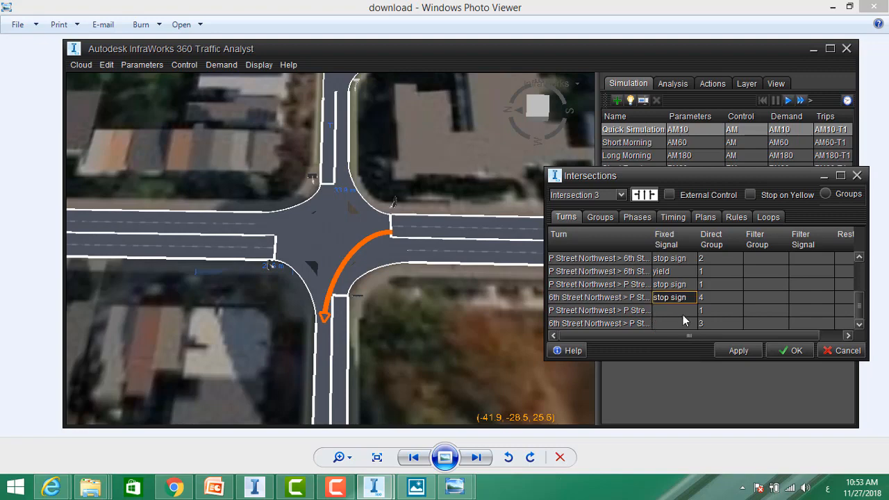
left_click(684, 311)
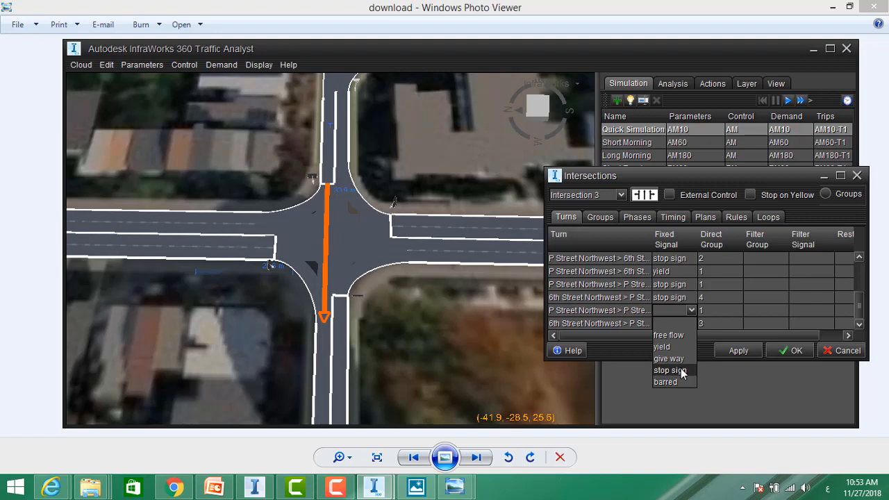
left_click(676, 371)
left_click(685, 324)
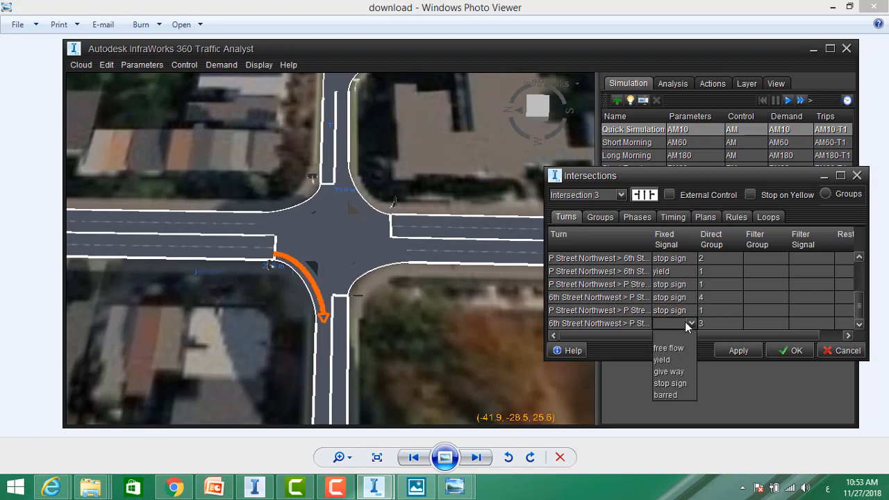
left_click(664, 360)
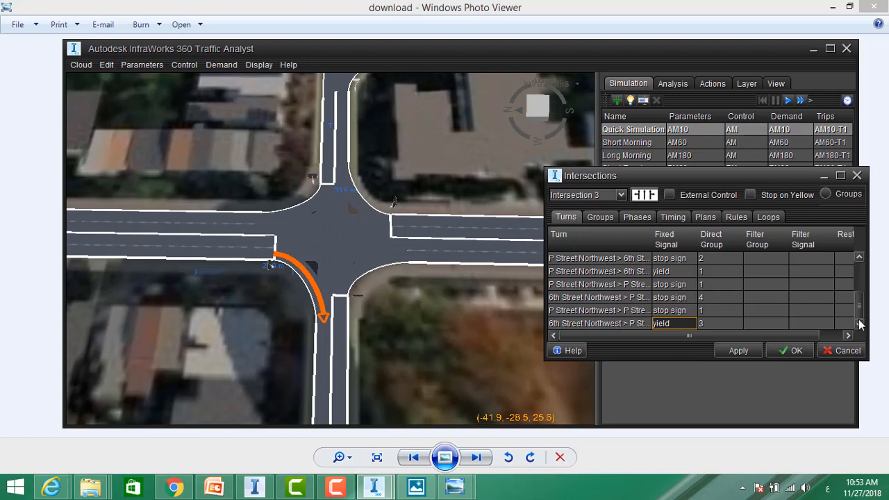
Examine Intersection 3 and its last 6th Street to P Street turn on the map from several angles and distances
mouse_move(860, 312)
left_mouse_down()
mouse_move(859, 276)
mouse_move(858, 318)
left_mouse_up()
scroll(314, 287, "up", 8)
scroll(314, 287, "down", 7)
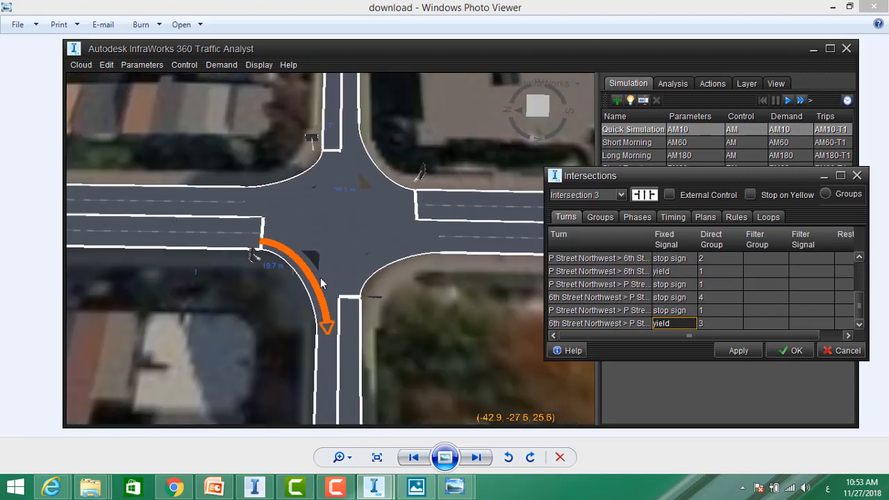
scroll(386, 258, "up", 3)
middle_click_drag(417, 325, 358, 250)
scroll(359, 248, "down", 5)
scroll(317, 284, "up", 5)
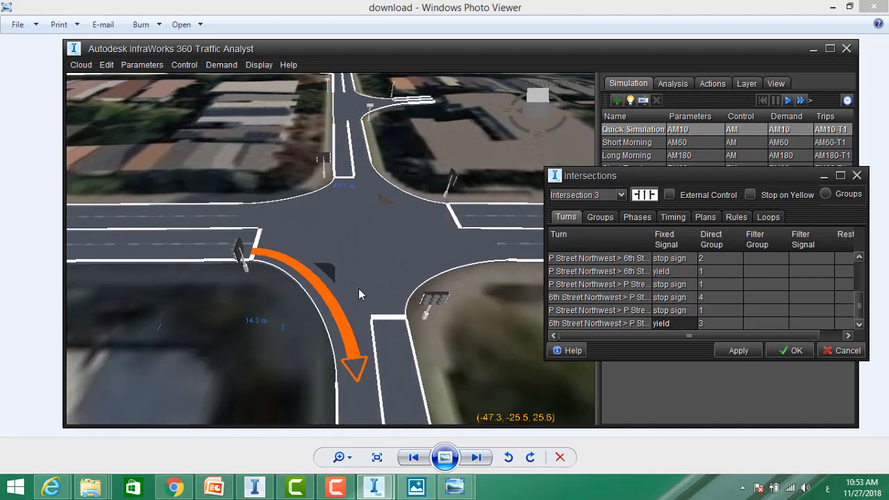
middle_click_drag(458, 330, 359, 259)
scroll(359, 261, "down", 5)
middle_click_drag(395, 307, 399, 341)
scroll(362, 243, "up", 5)
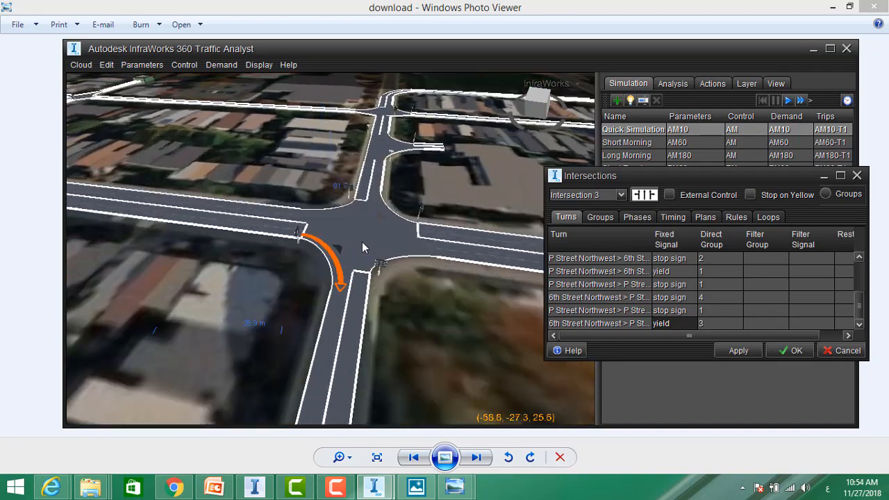
middle_click_drag(342, 221, 372, 269)
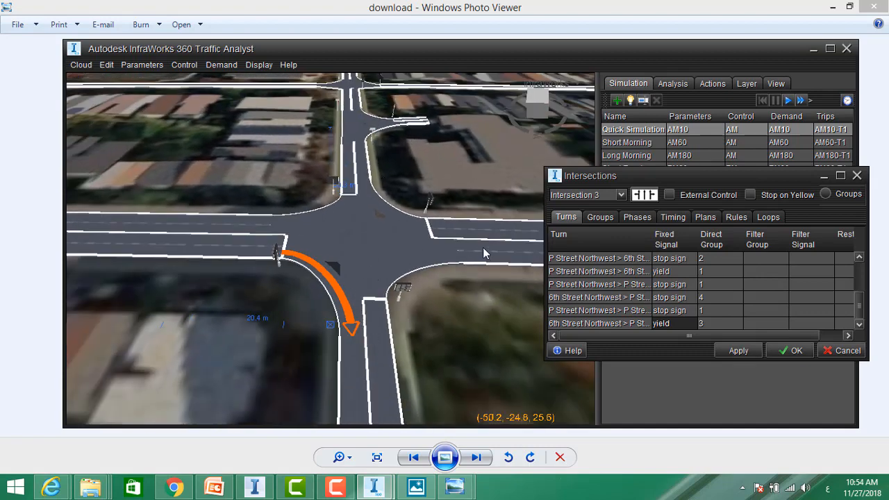
middle_click_drag(392, 292, 390, 328)
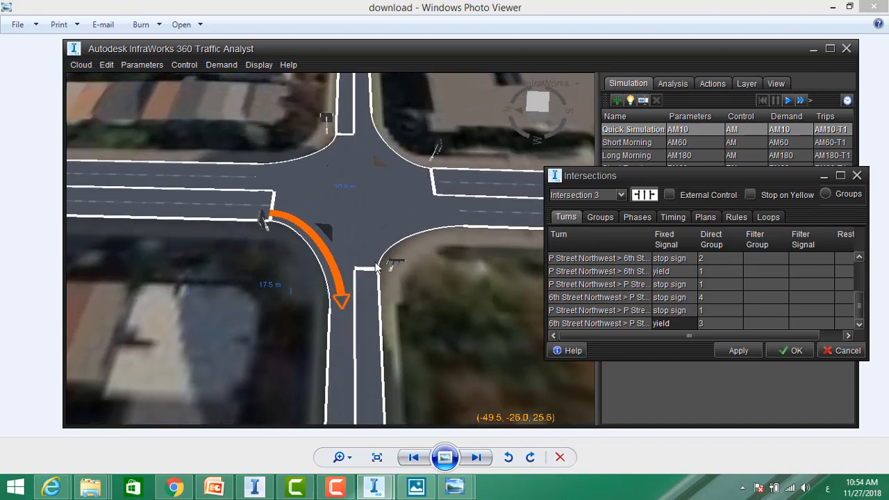
right_click_drag(373, 262, 372, 340)
scroll(397, 241, "up", 3)
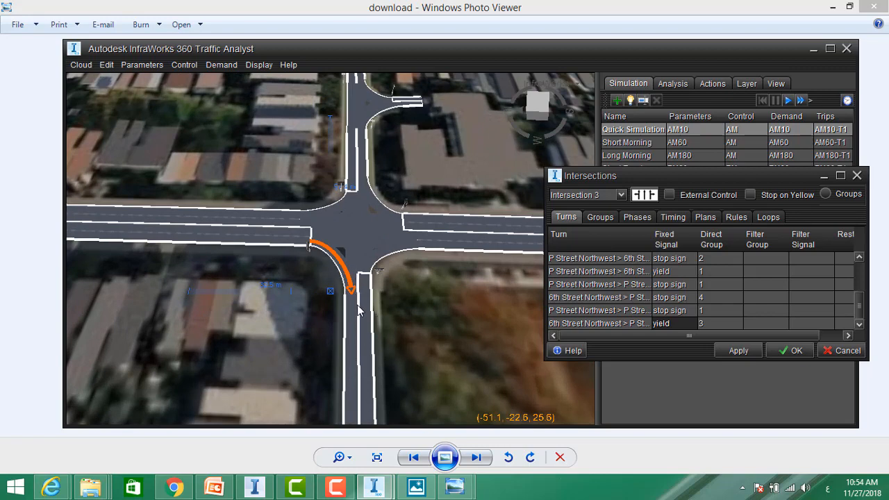
scroll(369, 295, "up", 1)
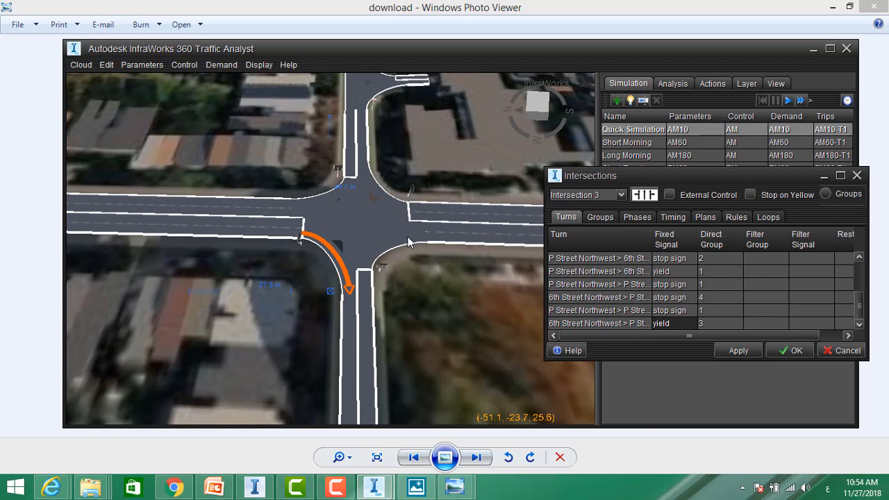
Review the fixed signals of the group 2 P Street to 6th Street turns along with their paths on the map
left_click(686, 261)
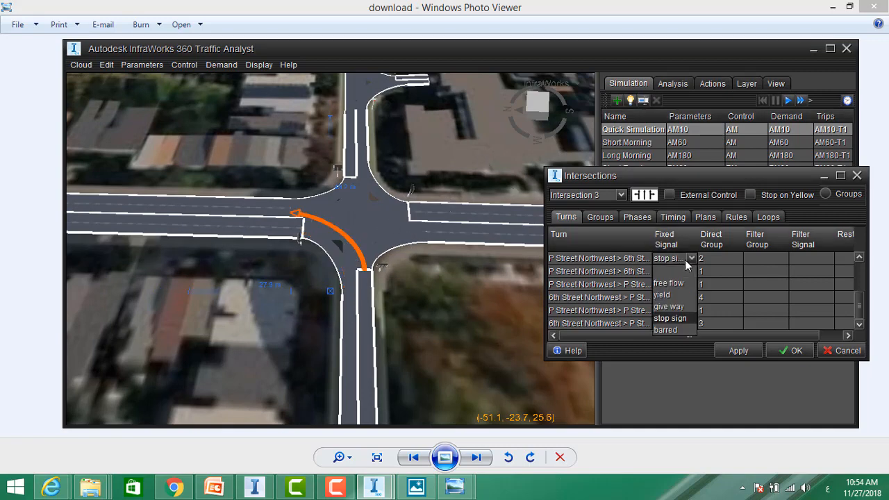
left_click(690, 264)
left_click(692, 259)
left_click(685, 271)
left_click(685, 271)
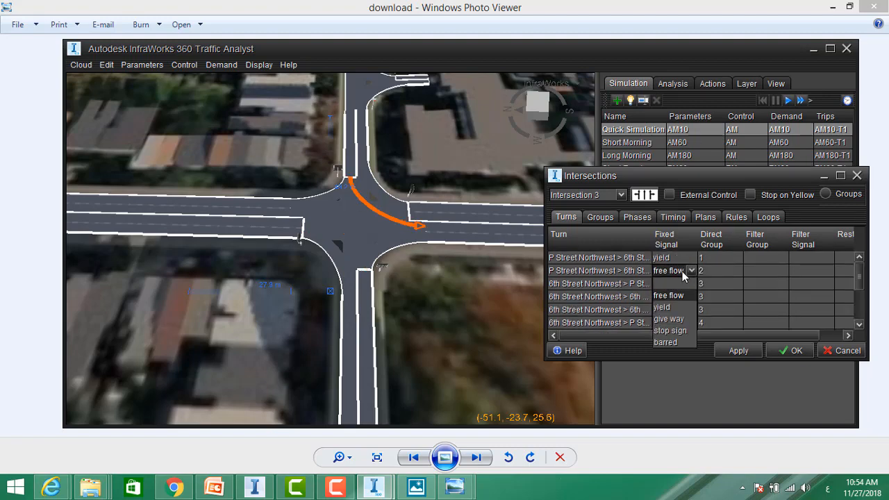
left_click(676, 249)
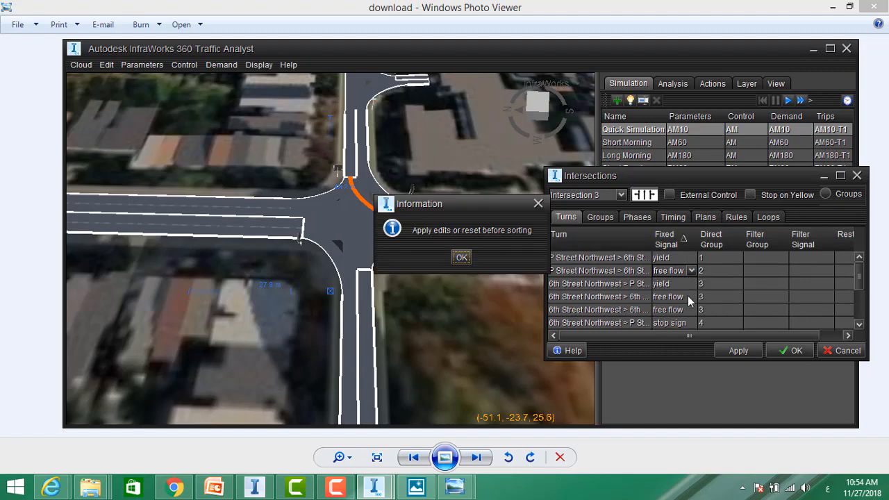
left_click(462, 257)
Set both 6th Street through movements of Intersection 3 to stop sign and accept the intersection settings
left_click(692, 297)
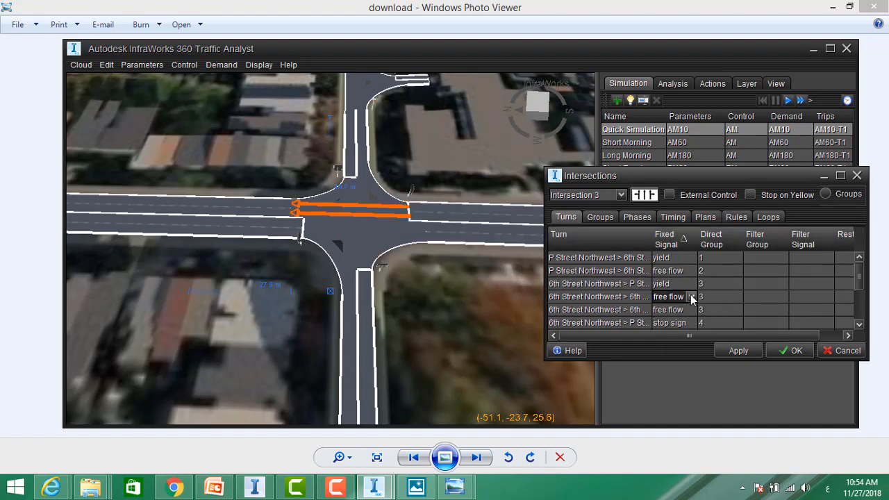
left_click(691, 297)
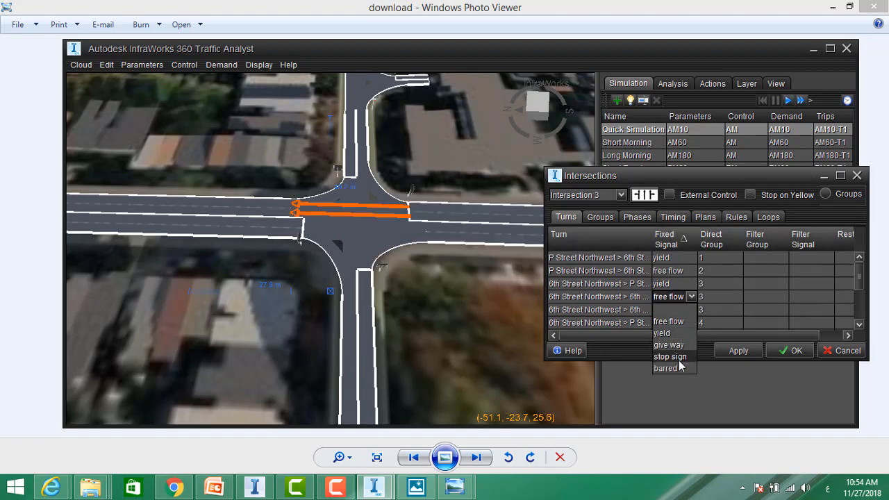
left_click(670, 358)
left_click(691, 310)
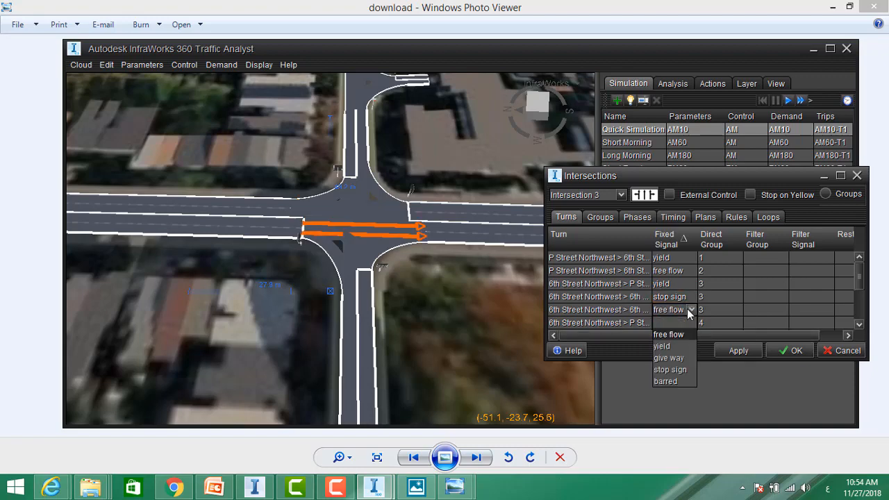
left_click(677, 370)
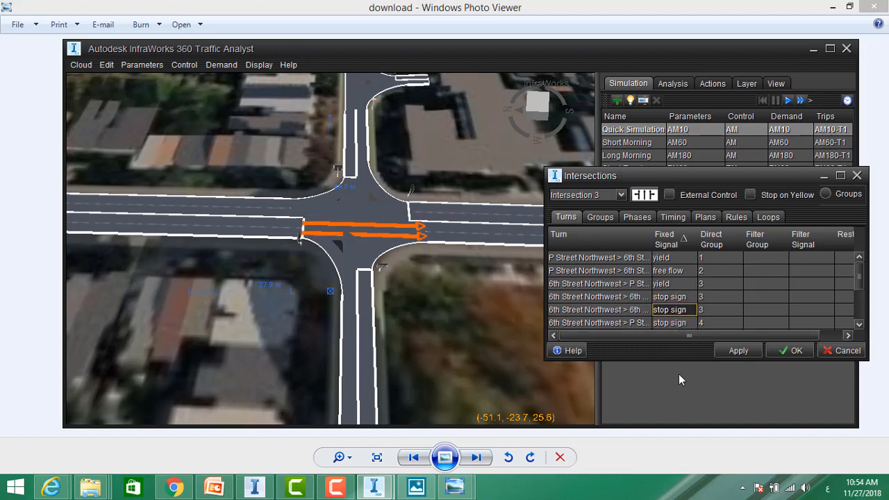
left_click(796, 351)
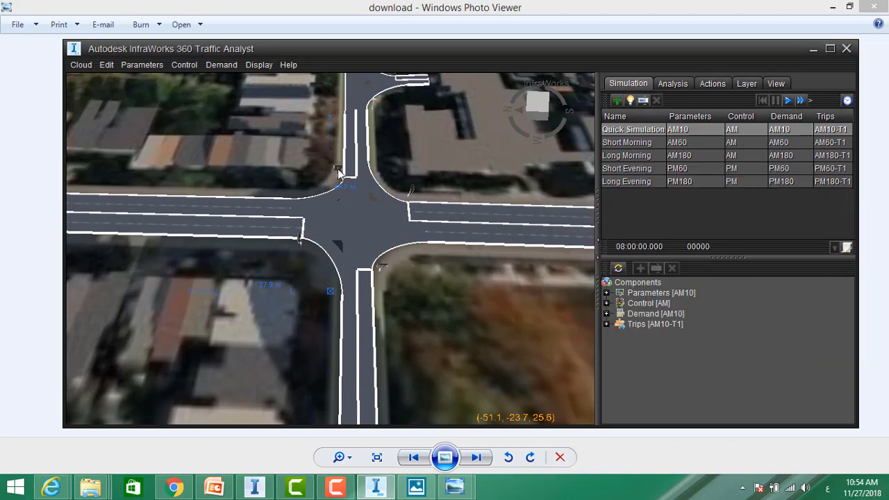
Reopen the intersection settings, inspect the first two O Street to 6th Street turns of Intersection 4, and close without assigning signals
scroll(406, 226, "down", 8)
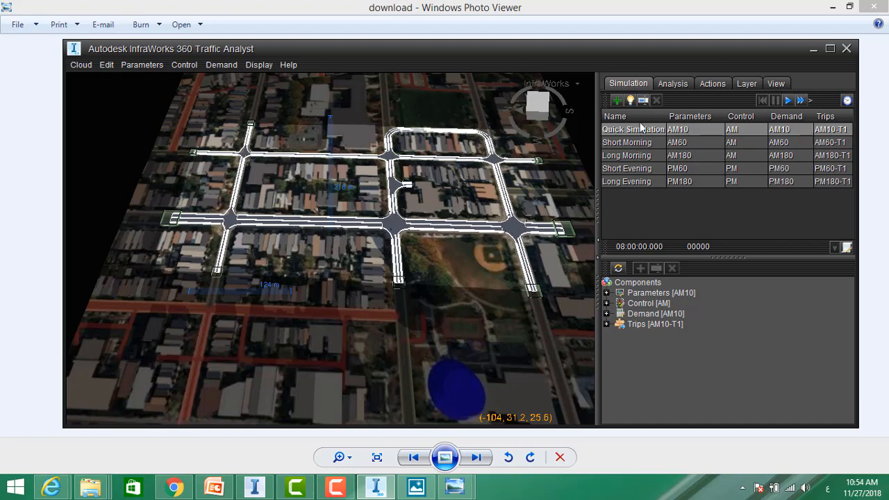
left_click(184, 64)
mouse_move(230, 64)
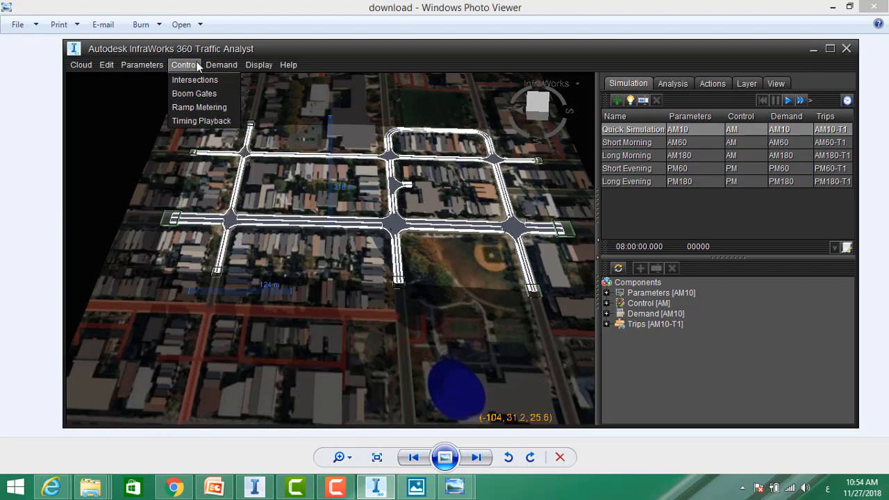
left_click(195, 79)
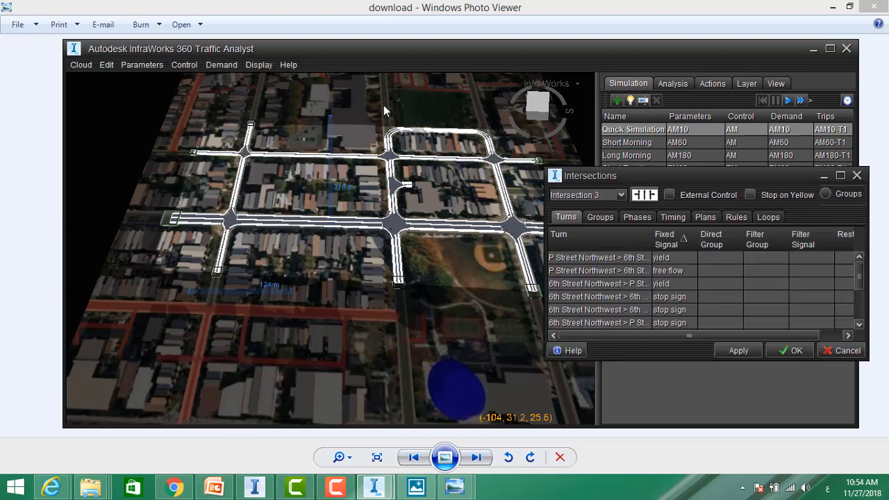
left_click(608, 196)
left_click(597, 221)
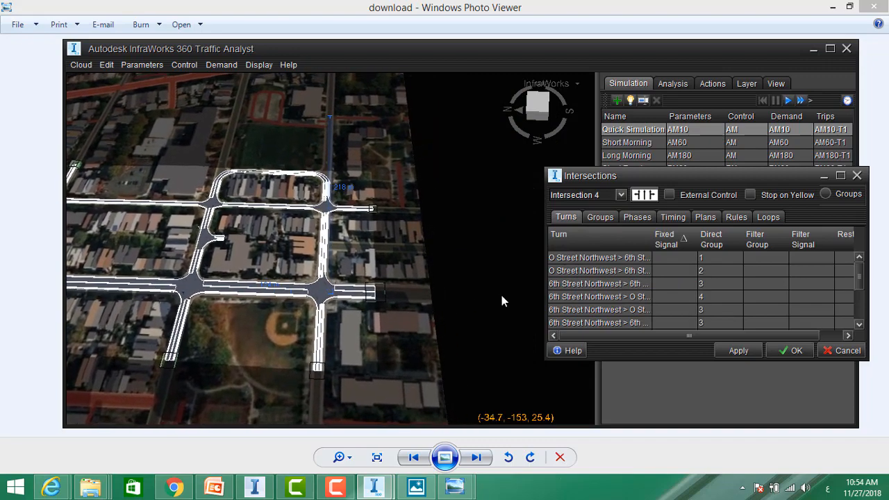
left_click(672, 259)
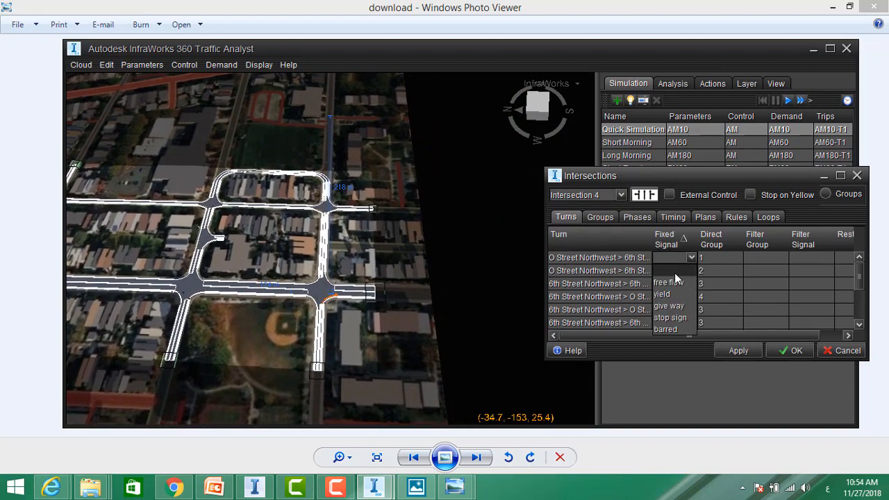
left_click(749, 296)
left_click(679, 274)
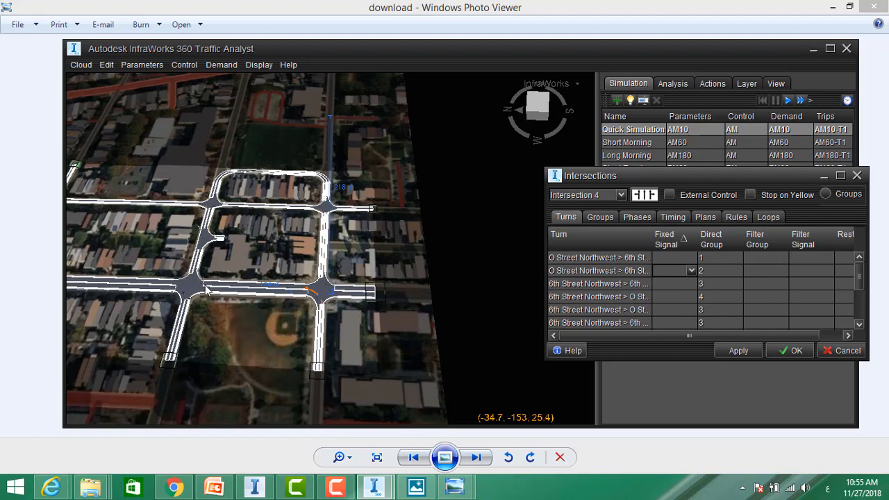
left_click(859, 177)
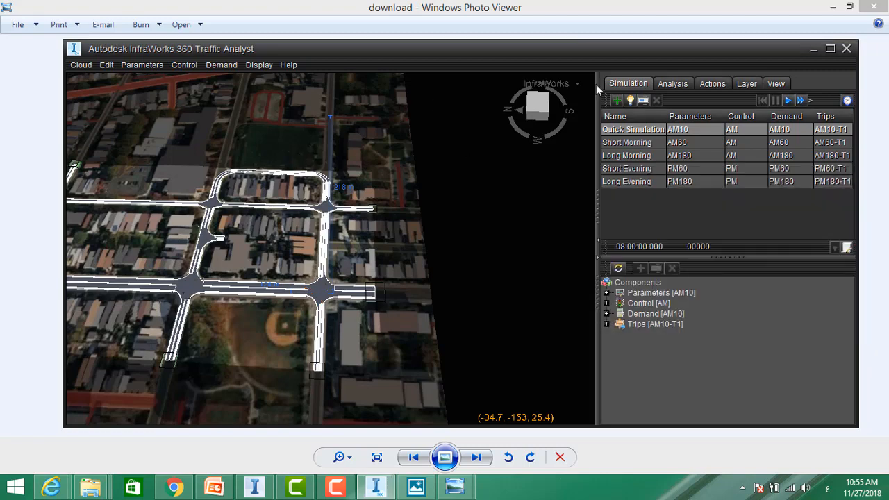
Close Traffic Analyst and switch to InfraWorks to rerun the Quick Simulation for Traffic Study Area 1
left_click(847, 49)
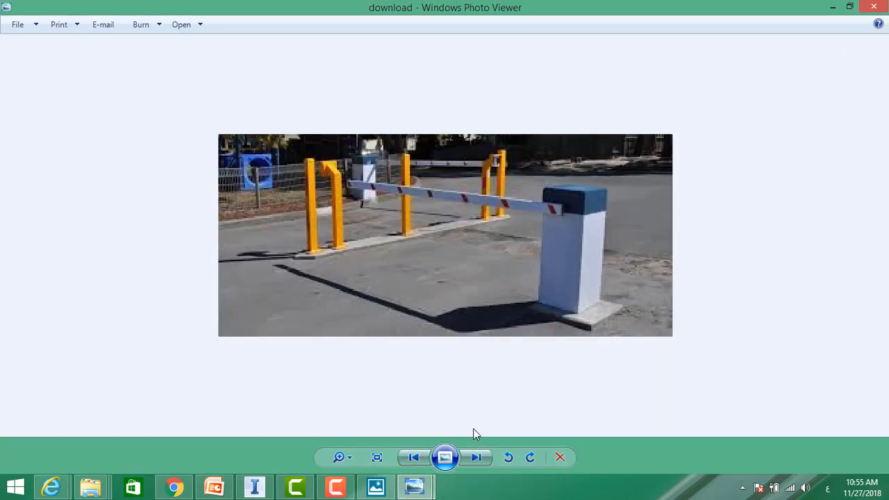
left_click(255, 487)
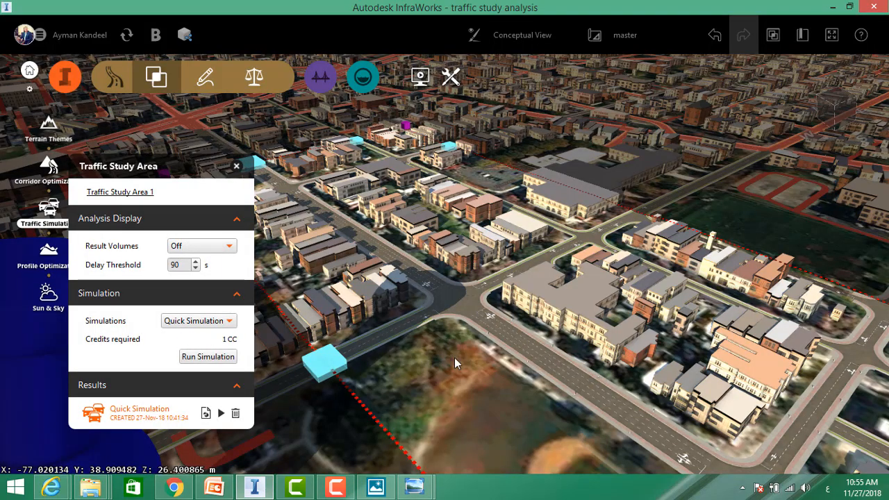
left_click_drag(451, 392, 594, 348)
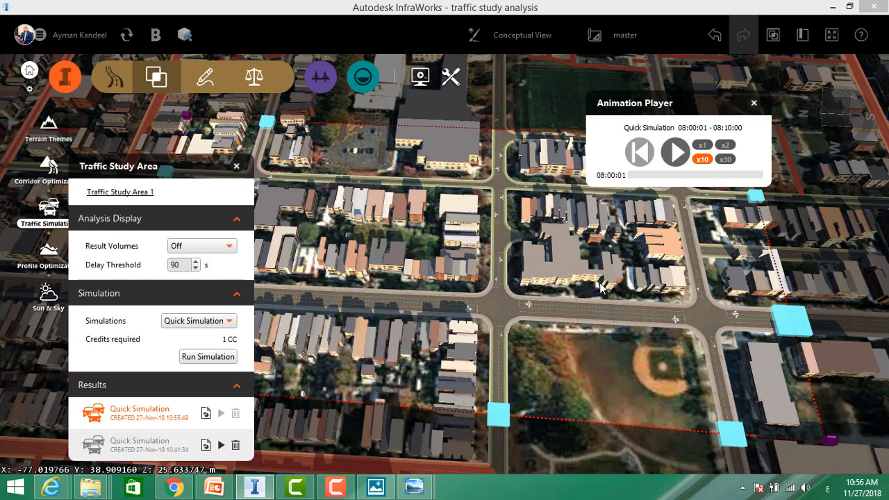
Play the new Quick Simulation at x10 speed and watch the traffic at the 6th Street intersections
left_click(677, 153)
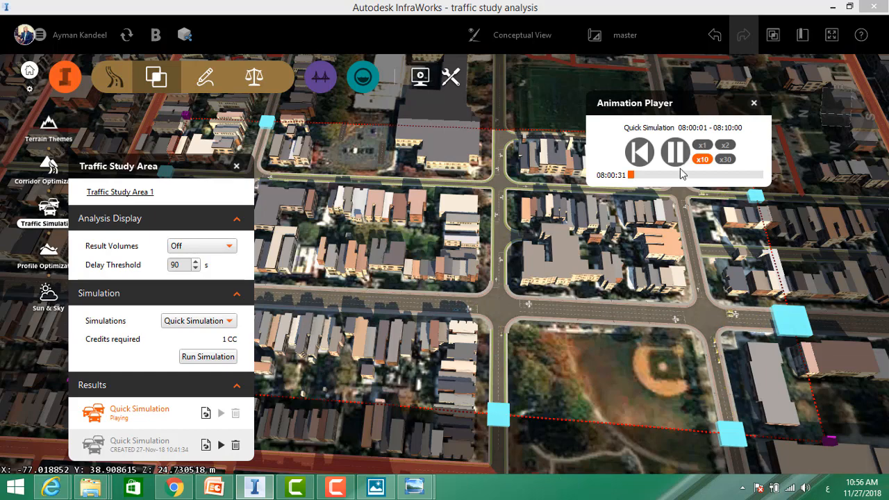
scroll(565, 292, "up", 3)
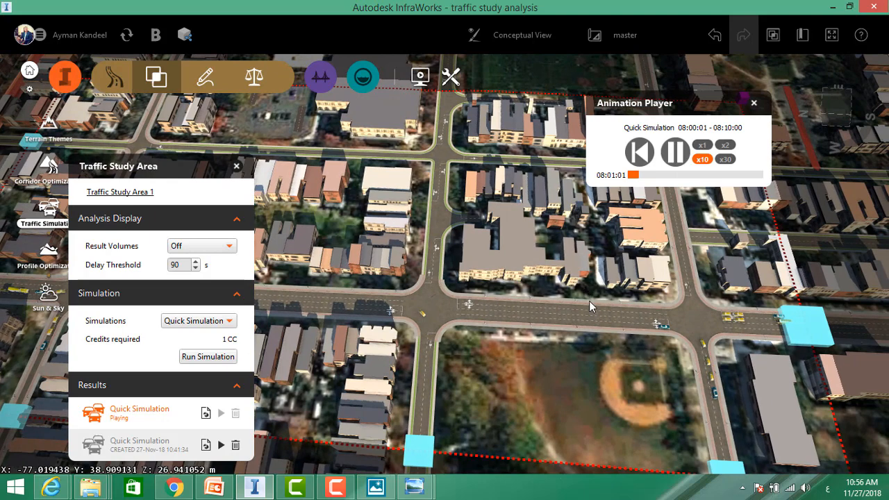
scroll(590, 303, "up", 1)
middle_click_drag(599, 315, 569, 317)
mouse_move(566, 386)
left_mouse_down()
mouse_move(574, 387)
mouse_move(567, 389)
left_mouse_up()
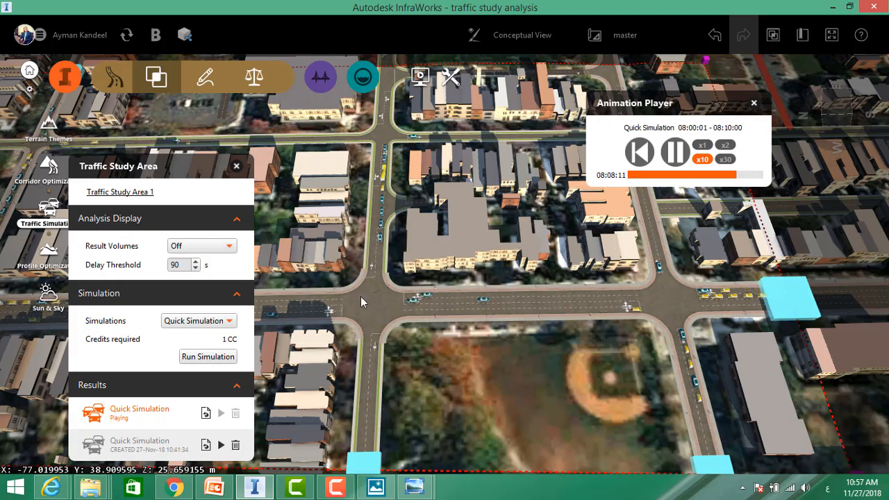
scroll(547, 274, "down", 1)
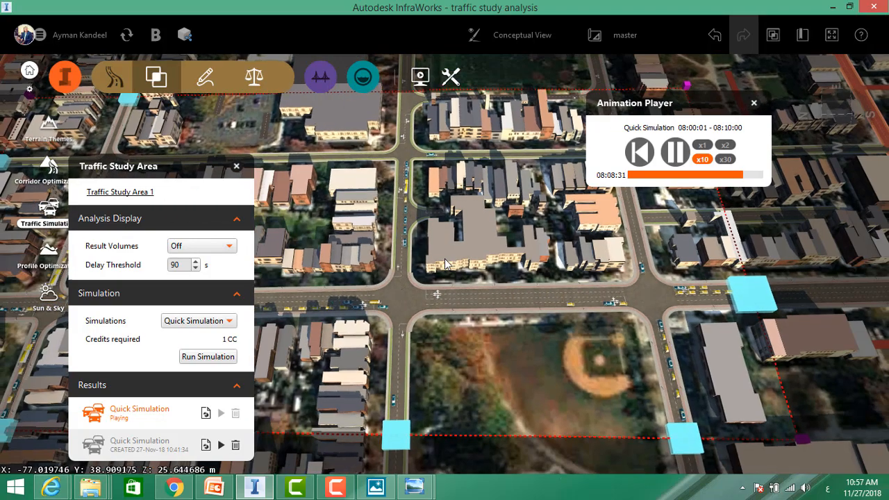
Watch the rest of the Quick Simulation animation and examine the vehicle queues on the blocks around the 6th Street intersections
middle_click_drag(602, 257, 404, 289)
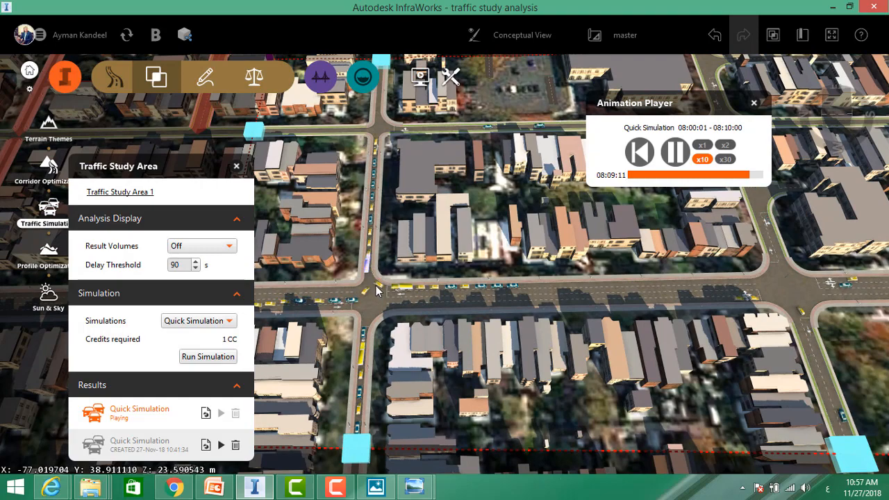
scroll(416, 215, "up", 3)
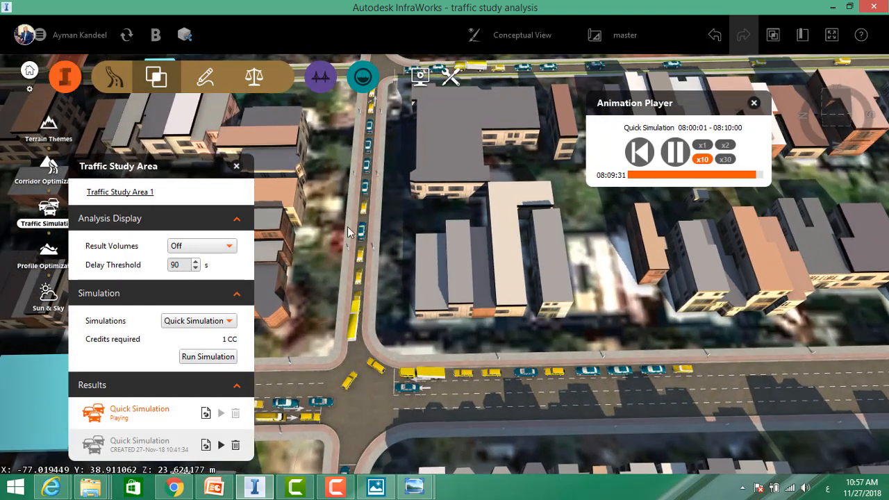
scroll(393, 247, "down", 2)
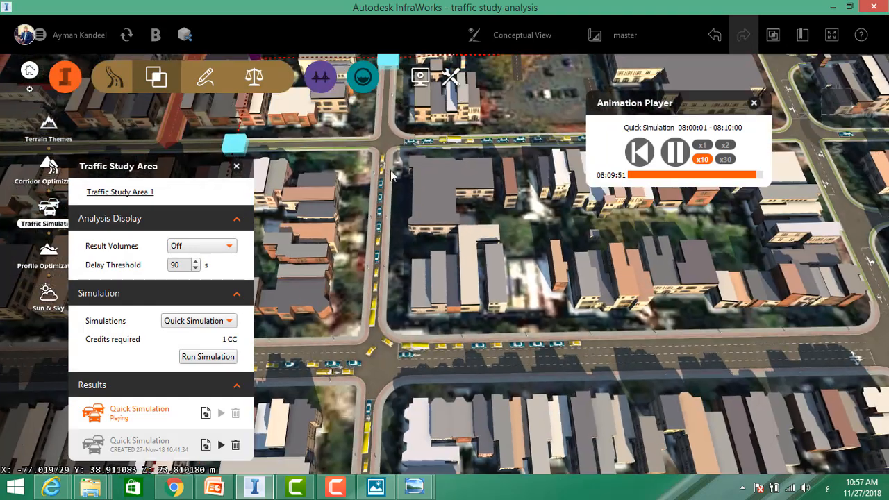
scroll(394, 223, "down", 1)
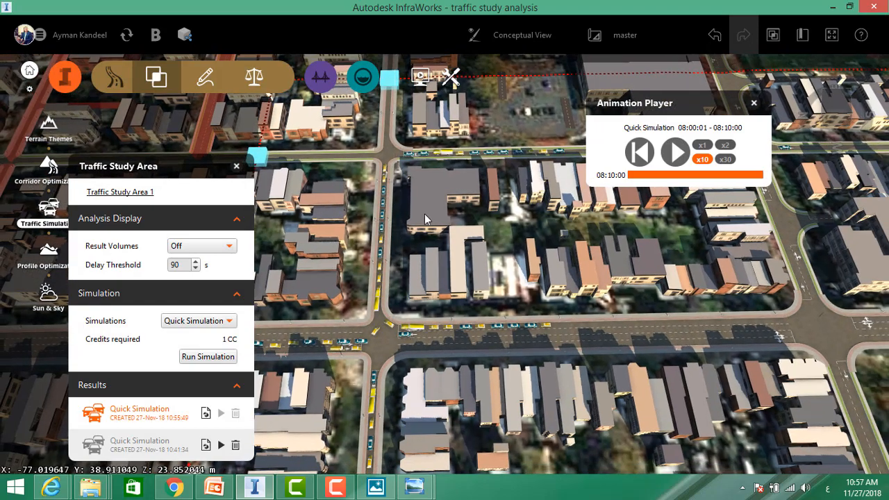
middle_click_drag(423, 255, 418, 347)
middle_click_drag(439, 255, 316, 252)
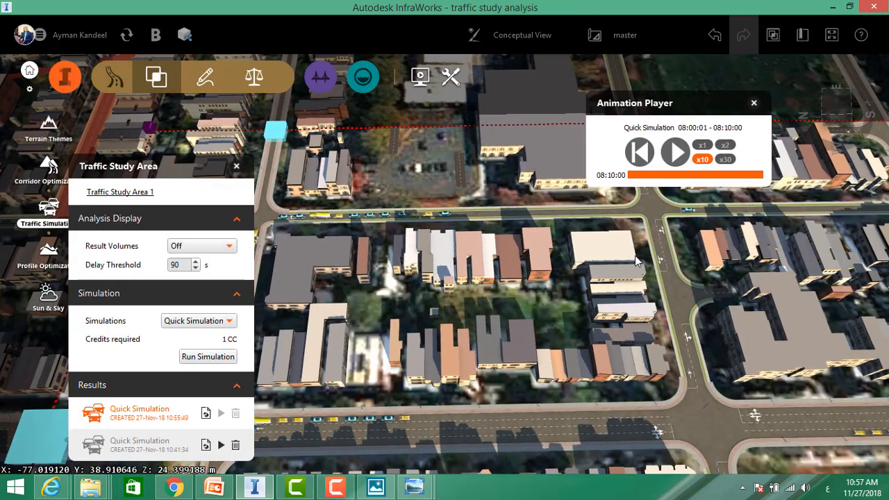
middle_click_drag(483, 245, 361, 240)
middle_click_drag(572, 281, 527, 227)
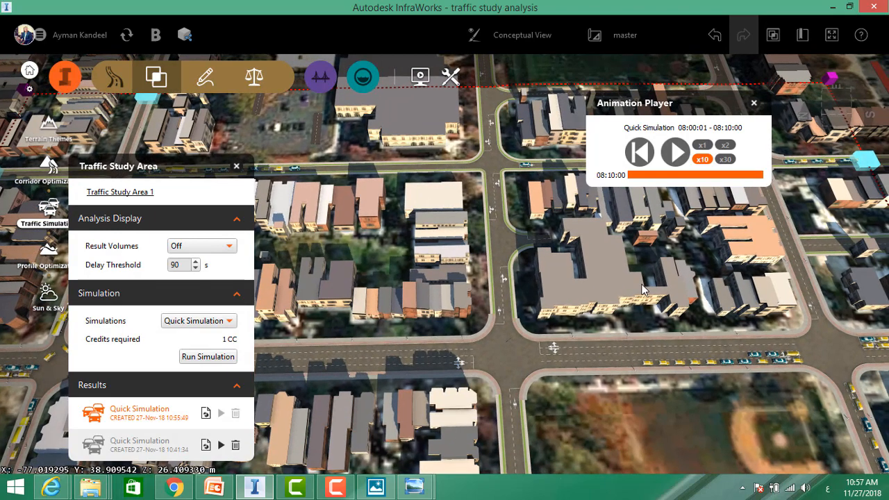
middle_click_drag(635, 284, 548, 266)
Replay the Quick Simulation at x10 speed, and close the Animation Player and the Traffic Study Area settings
left_click(673, 149)
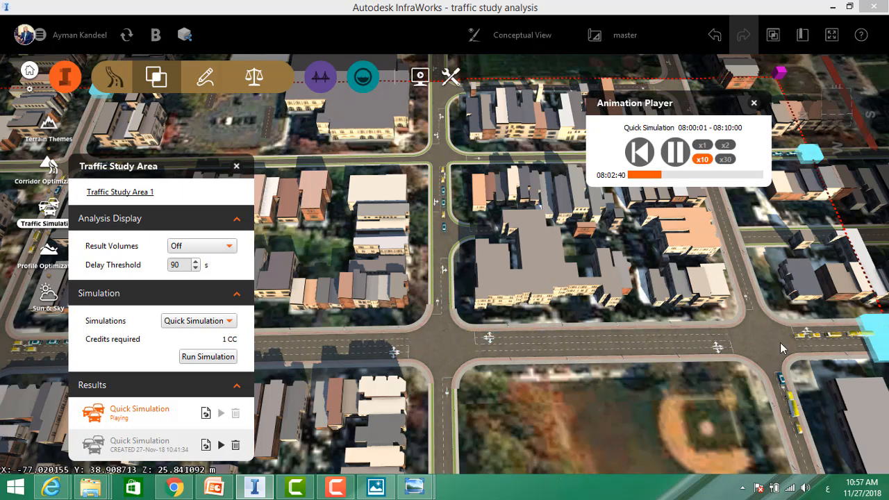
scroll(535, 261, "down", 3)
middle_click_drag(539, 261, 484, 257)
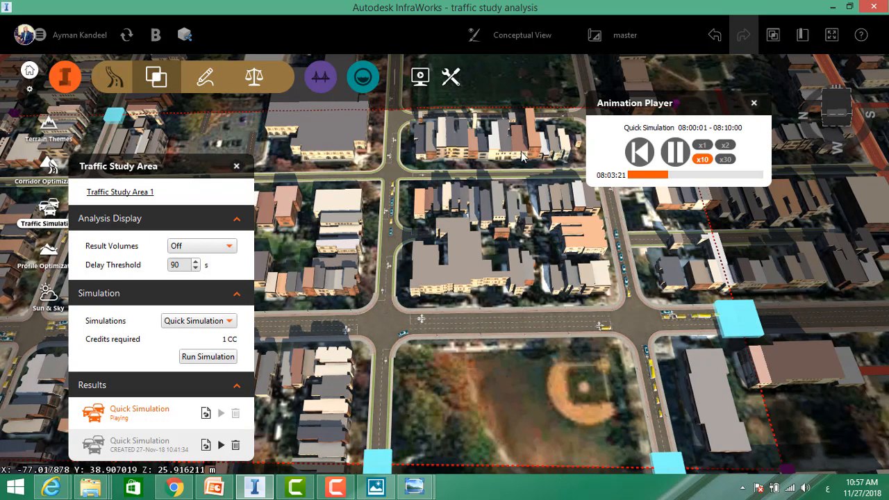
left_click(754, 103)
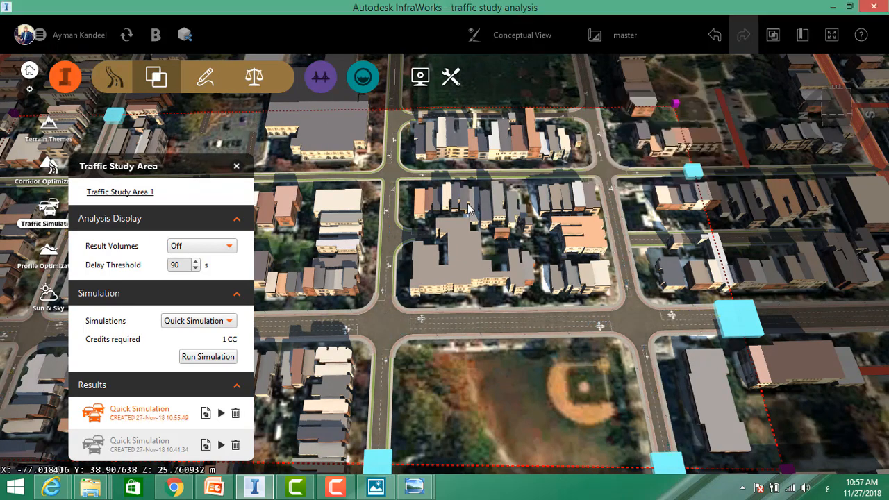
left_click(236, 167)
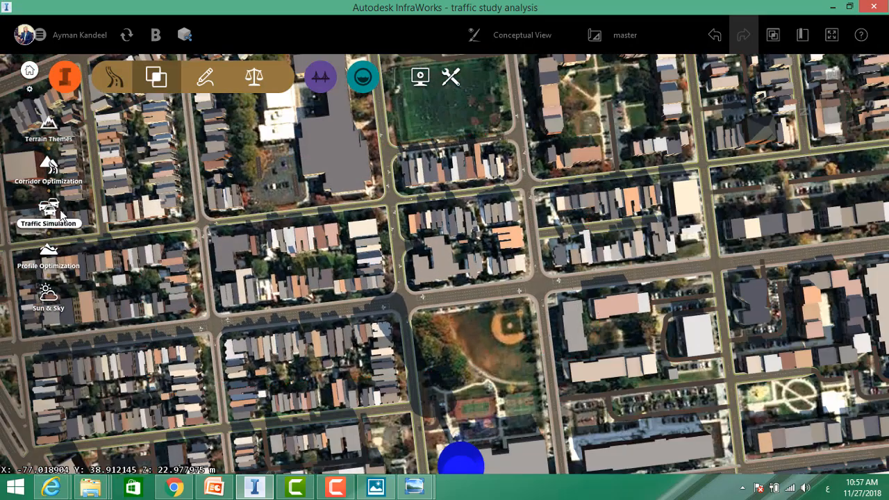
Convert Intersection 4 on 6th Street Northwest, beside the baseball field, from an intersection to a roundabout
scroll(493, 296, "up", 5)
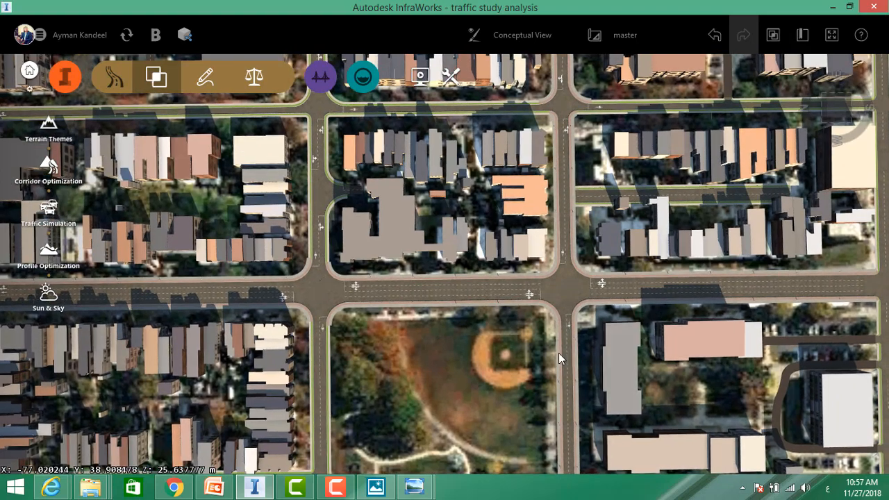
middle_click_drag(562, 300, 578, 228)
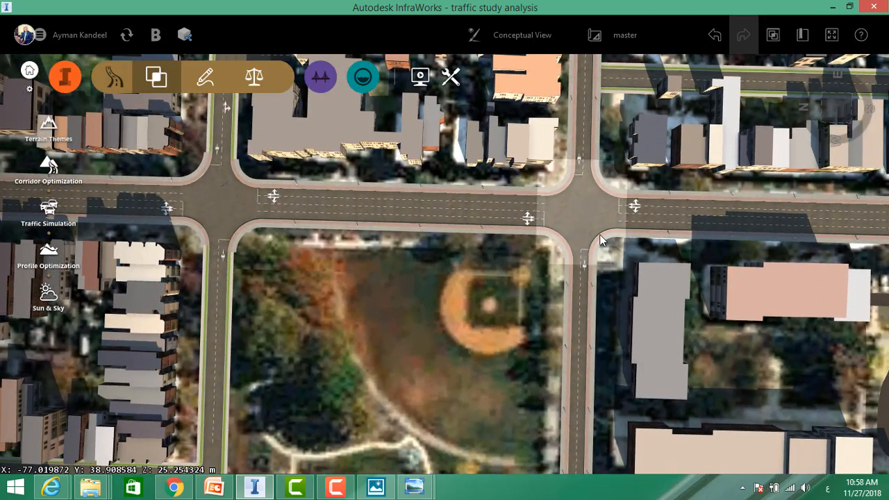
left_click(589, 217)
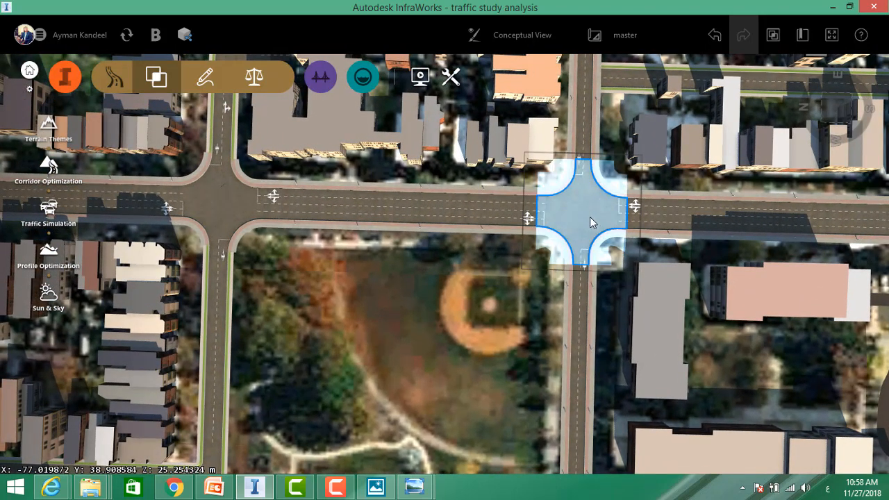
double_click(595, 193)
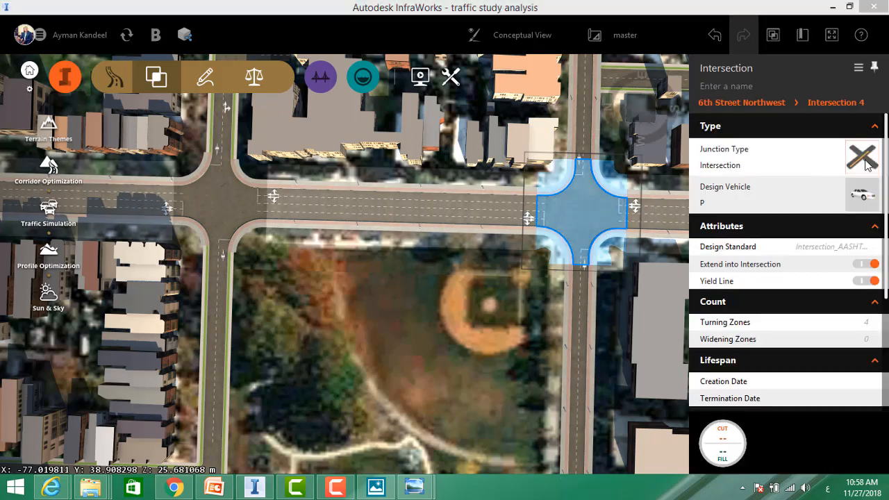
left_click(865, 161)
left_click(809, 207)
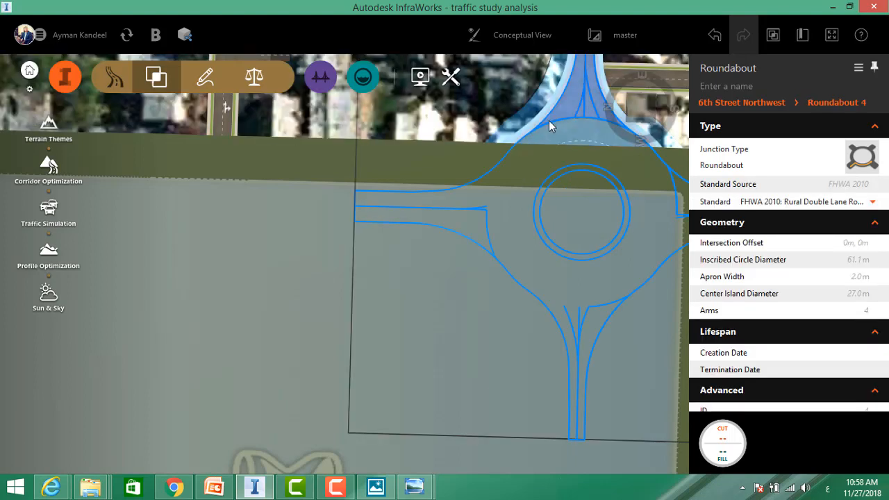
Inspect the roundel geometry of the new roundabout on 6th Street Northwest and clear the selection
middle_click_drag(383, 118, 329, 122)
scroll(455, 185, "up", 2)
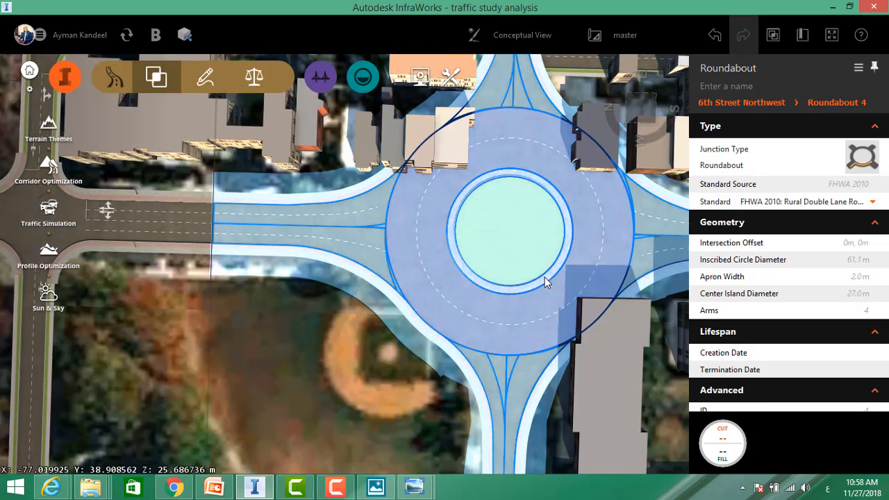
double_click(512, 185)
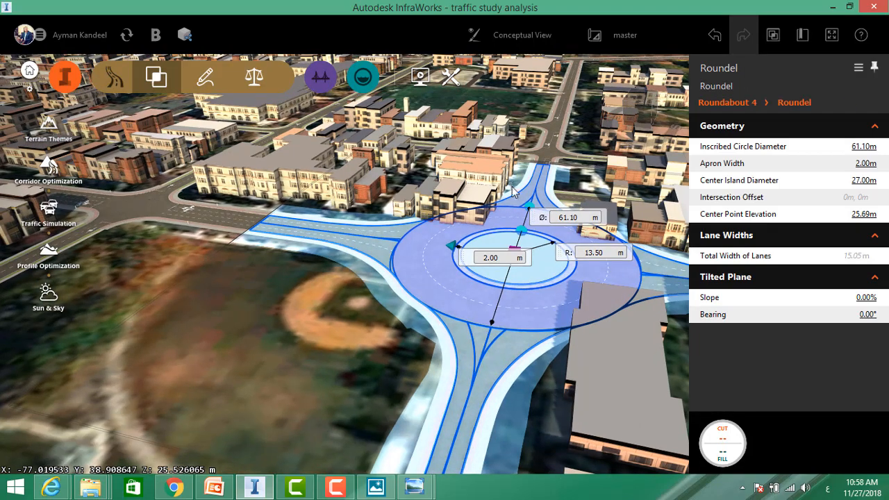
left_click_drag(512, 184, 542, 260)
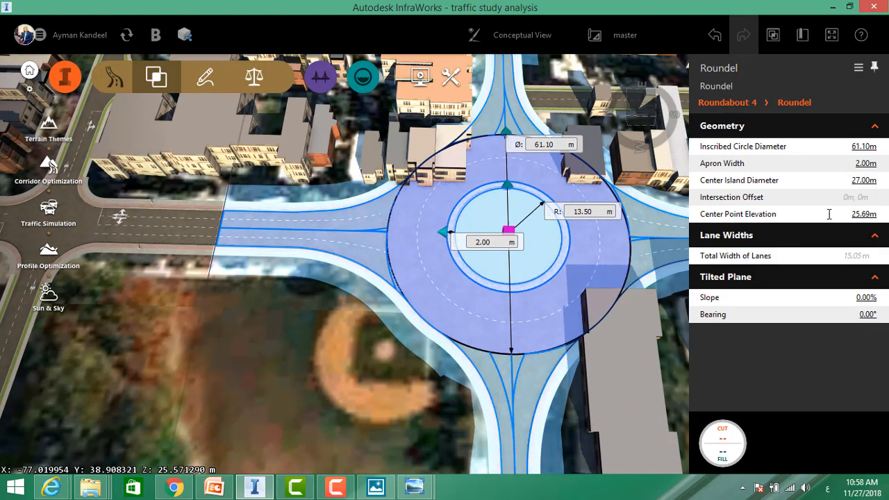
double_click(341, 351)
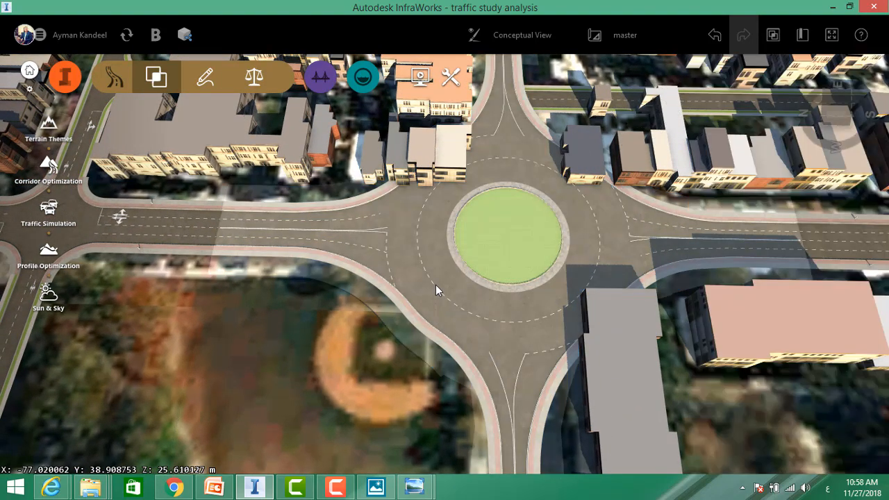
Change the design standard of Roundabout 4 to an FHWA 2000 Urban Double Lane roundabout
left_click(459, 287)
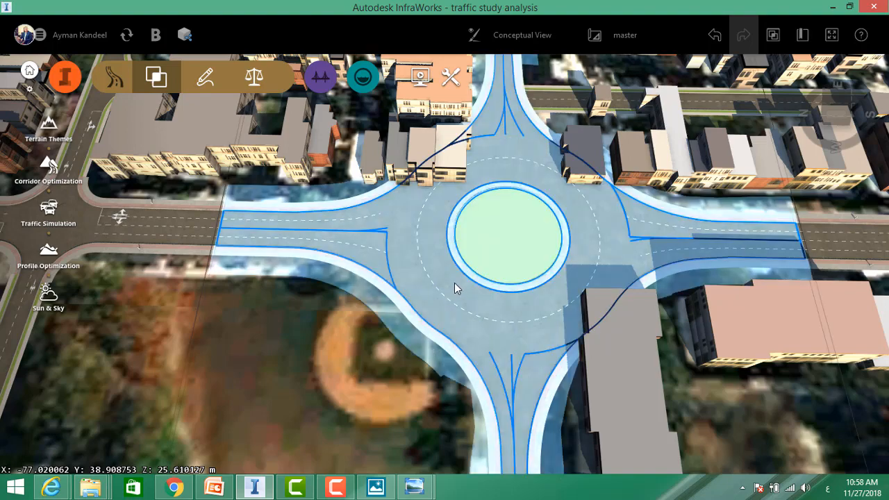
left_click(873, 202)
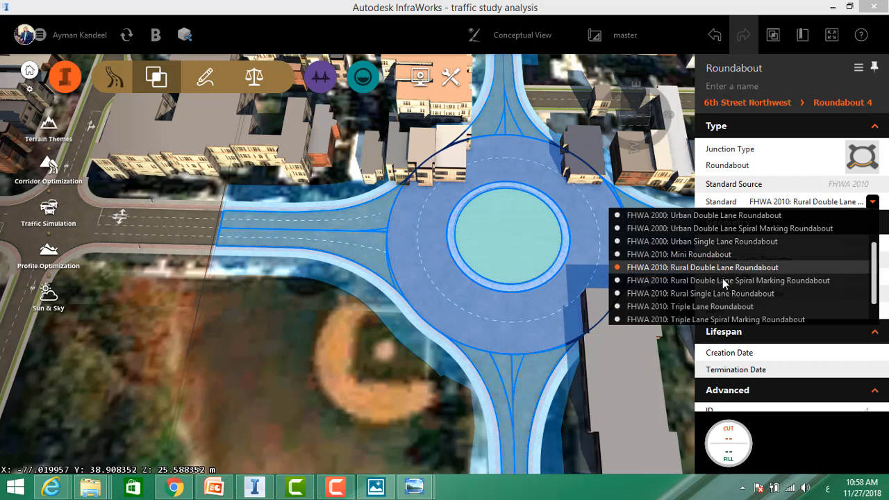
left_click(720, 232)
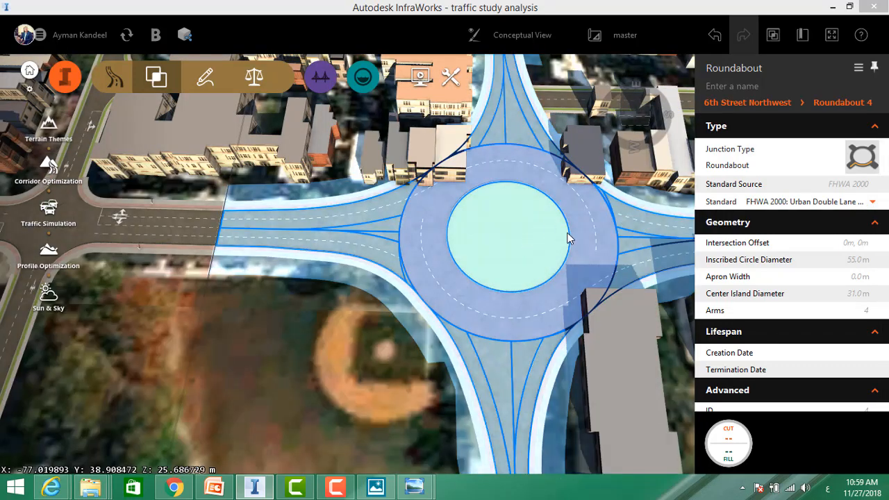
Shrink the roundel's center island to about 11 m diameter and offset its center by about -1.7 m, -3.2 m
left_click(554, 243)
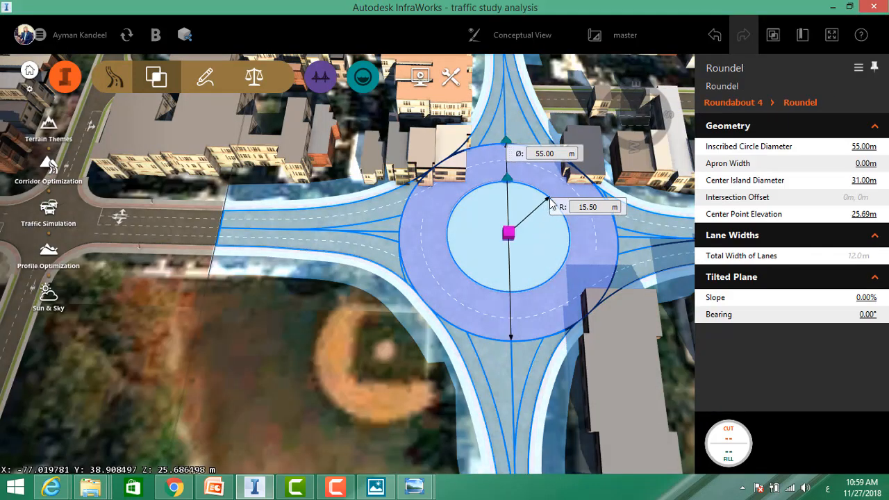
middle_click_drag(547, 203, 532, 275)
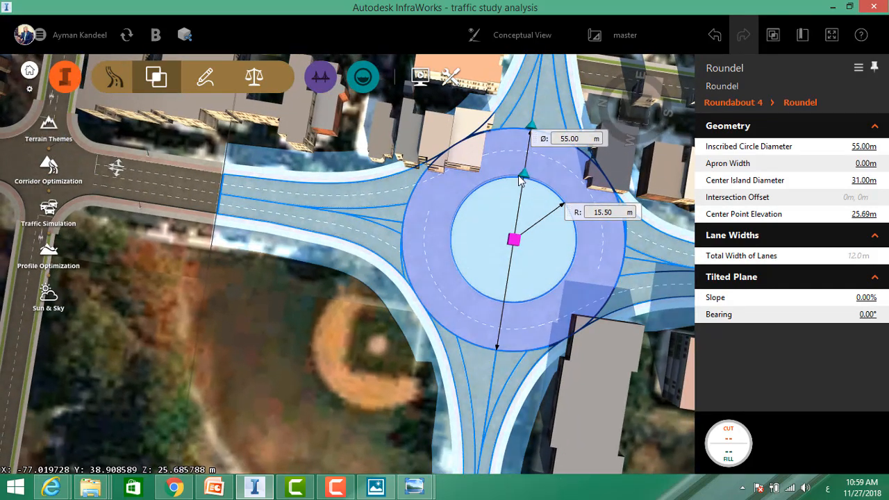
left_click_drag(521, 181, 516, 218)
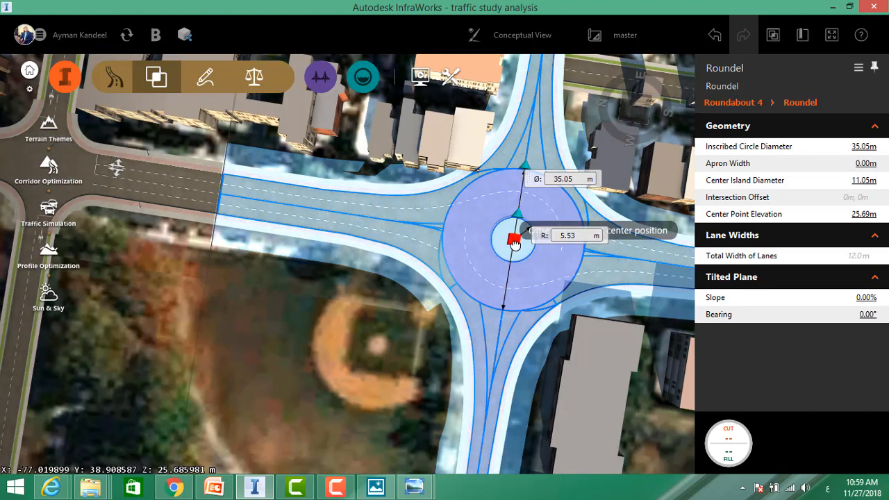
left_click_drag(515, 243, 525, 250)
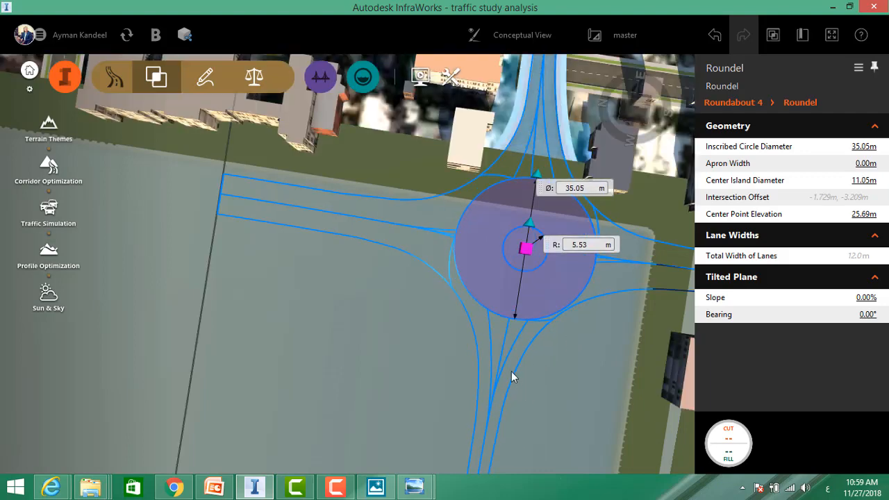
left_click(391, 355)
Examine the resized roundabout and its connection to the surrounding streets from above and at an oblique angle
middle_click_drag(480, 366, 460, 280)
scroll(459, 280, "down", 3)
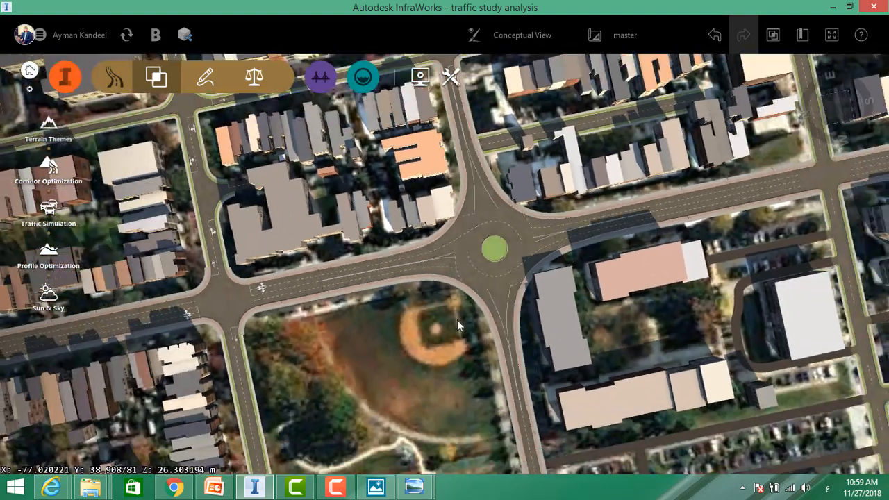
left_click_drag(457, 320, 466, 237)
middle_click_drag(466, 236, 596, 237)
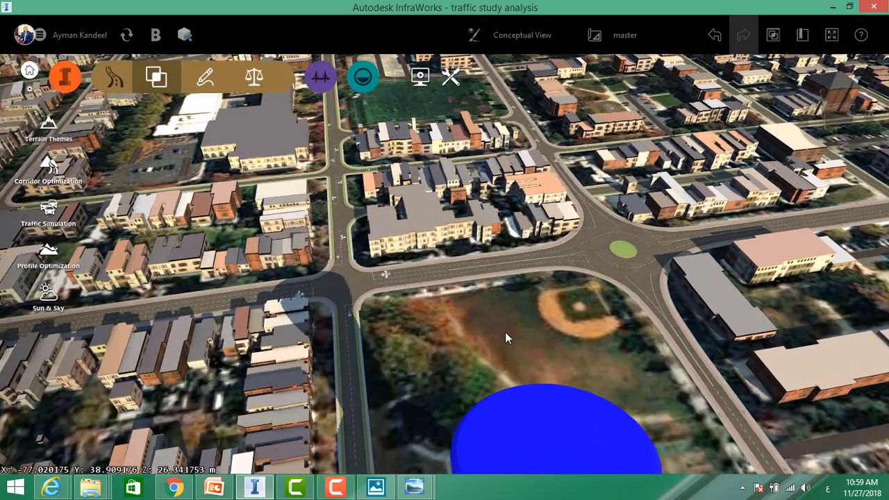
scroll(505, 332, "up", 1)
left_click_drag(554, 340, 506, 334)
middle_click_drag(584, 368, 580, 331)
left_click_drag(580, 331, 609, 322)
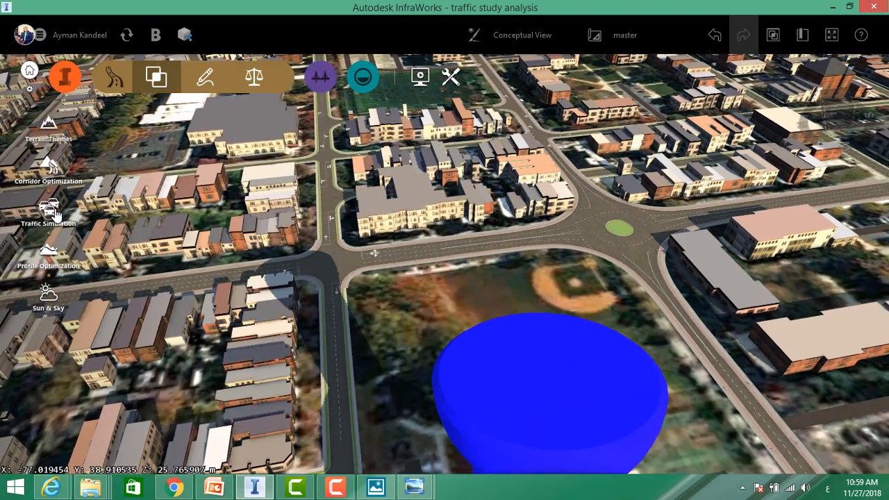
Reopen Traffic Study Area 1, set the result volumes to Per Lane, and run the Quick Simulation
left_click(56, 214)
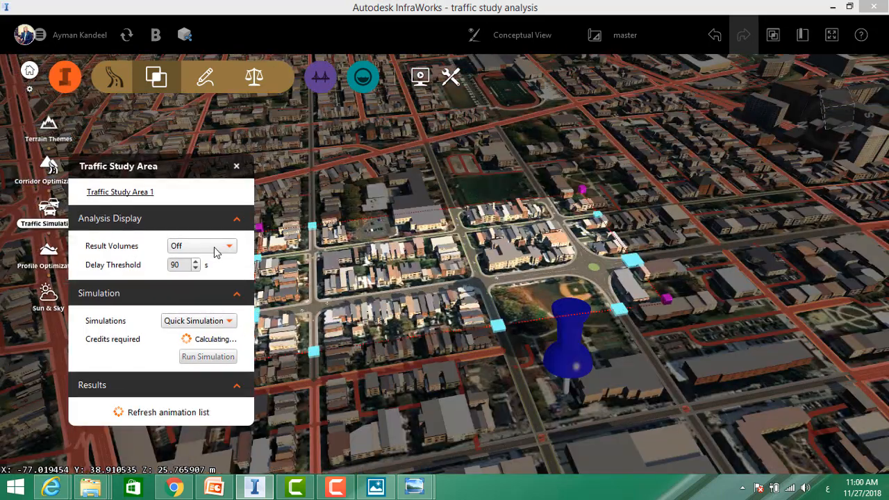
left_click(216, 248)
left_click(208, 217)
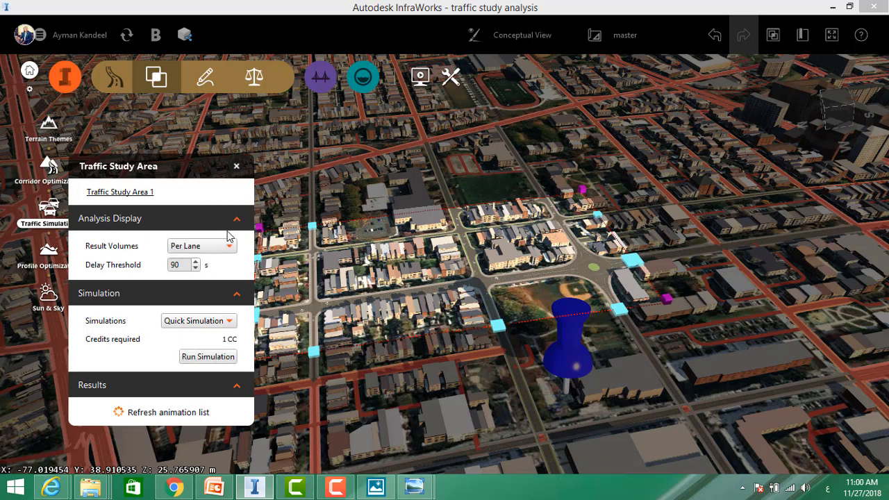
left_click(209, 357)
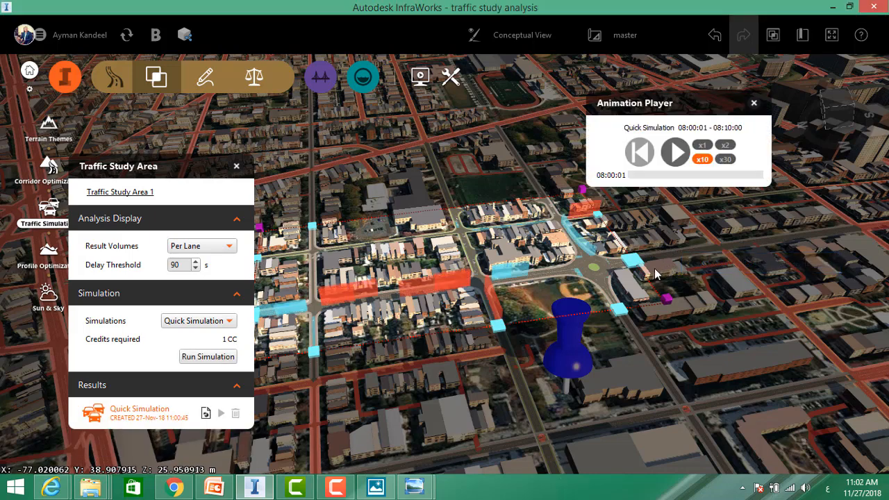
Play the new Quick Simulation at x10 speed and watch the traffic moving through the roundabout
left_click_drag(169, 173, 168, 150)
scroll(483, 277, "up", 5)
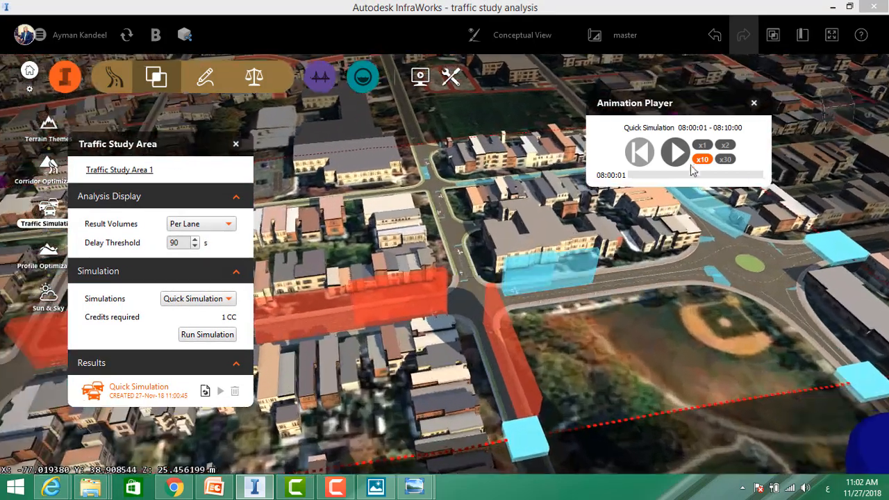
left_click(684, 158)
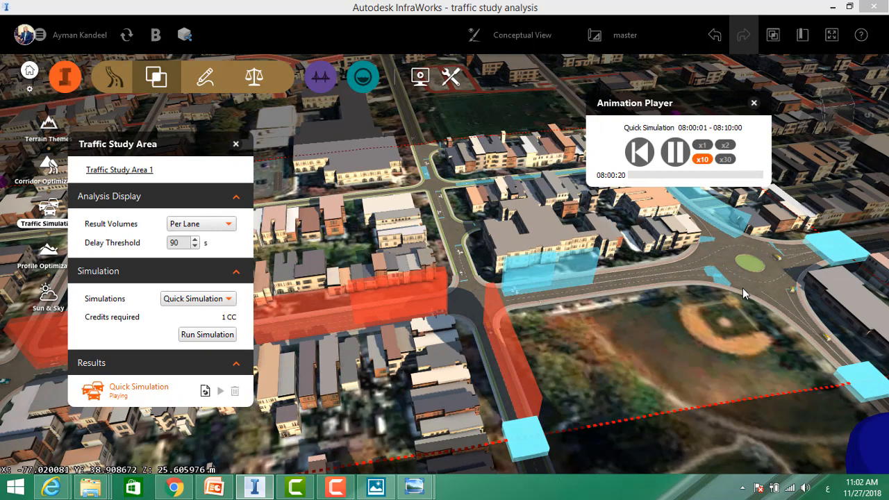
middle_click_drag(743, 288, 622, 298)
scroll(652, 285, "up", 4)
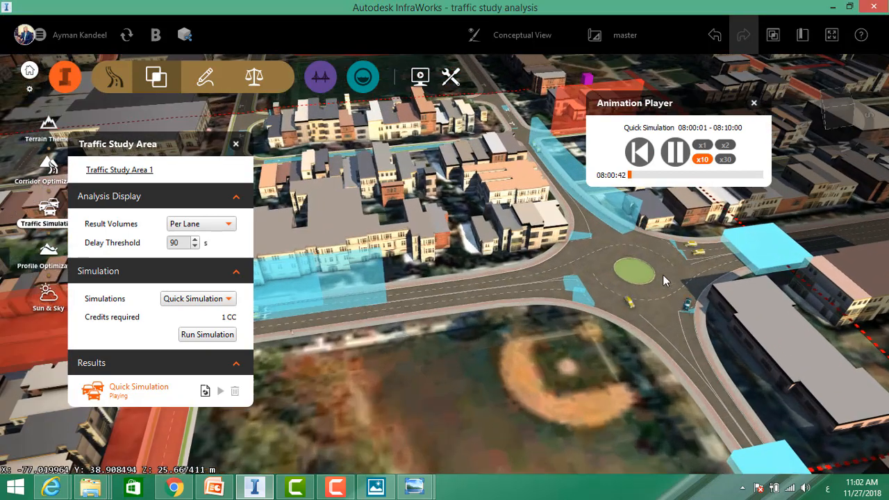
Examine the average delay and queue on the lanes approaching the roundabout while the Quick Simulation plays
scroll(664, 280, "down", 1)
left_click(723, 146)
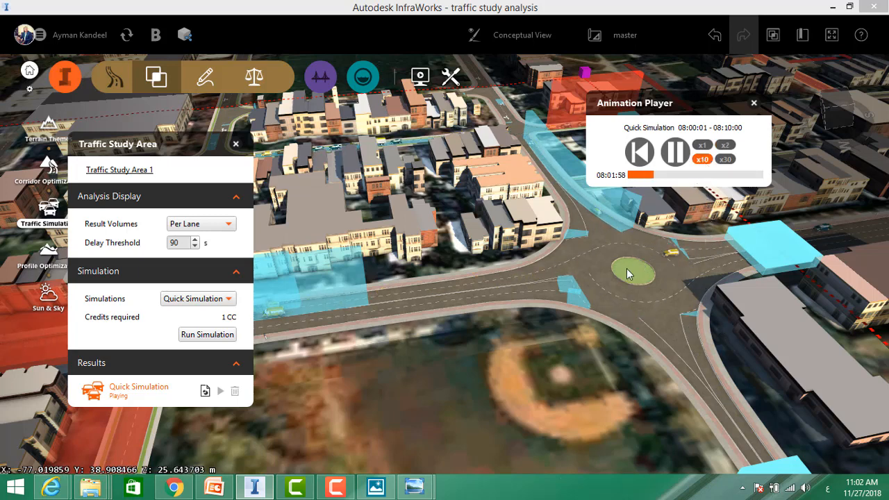
mouse_move(622, 220)
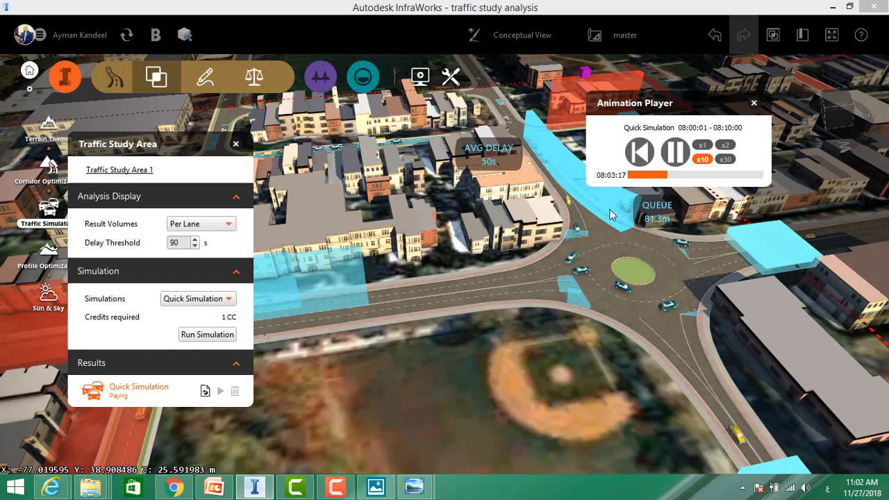
mouse_move(556, 165)
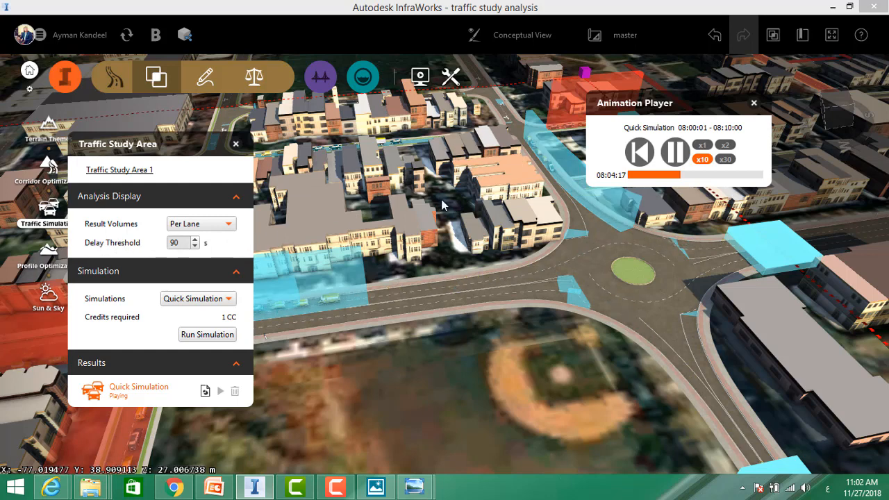
mouse_move(589, 197)
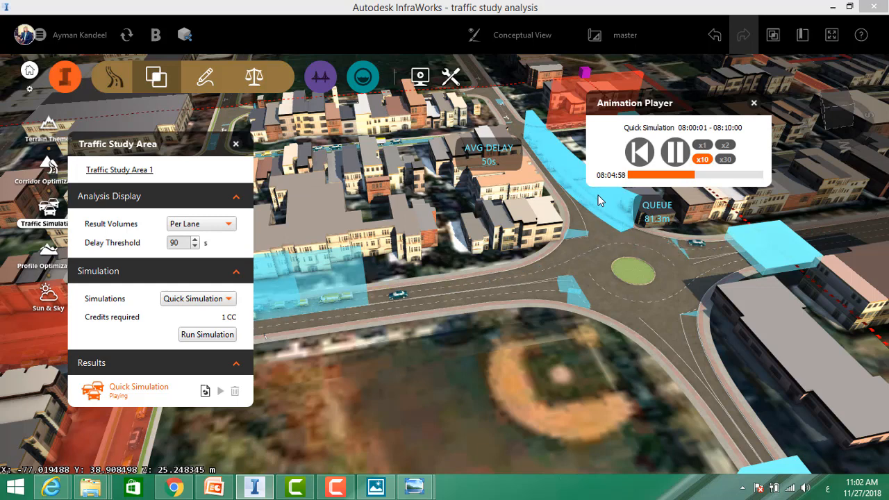
mouse_move(754, 247)
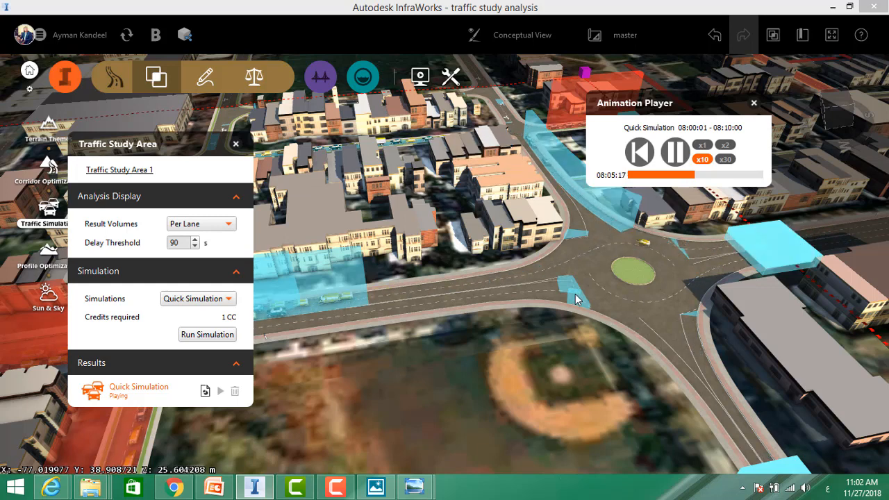
mouse_move(575, 300)
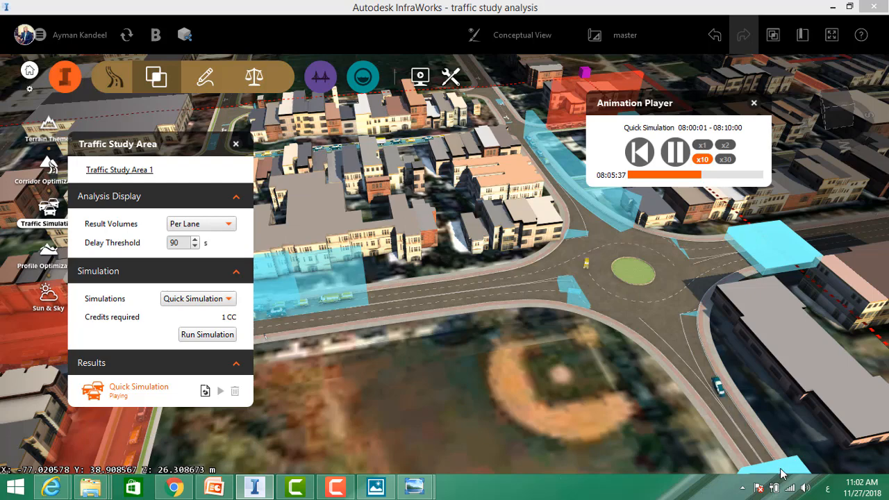
left_click_drag(739, 369, 693, 235)
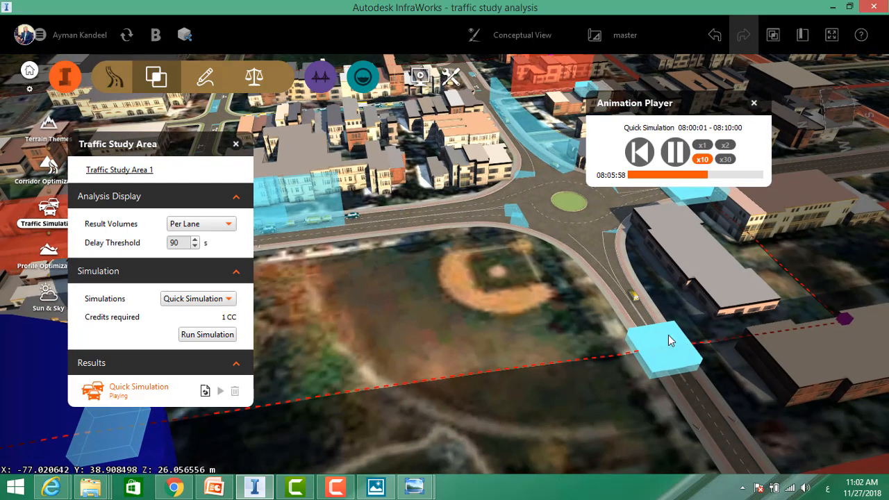
mouse_move(666, 340)
Check the average delay and queue of the blue and red lane volumes at the neighbouring signalled intersection
left_click_drag(551, 281, 638, 353)
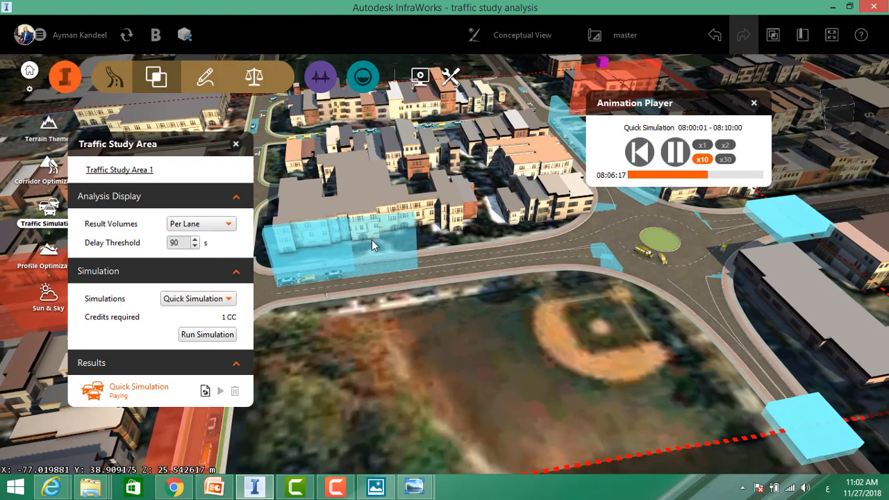
mouse_move(372, 239)
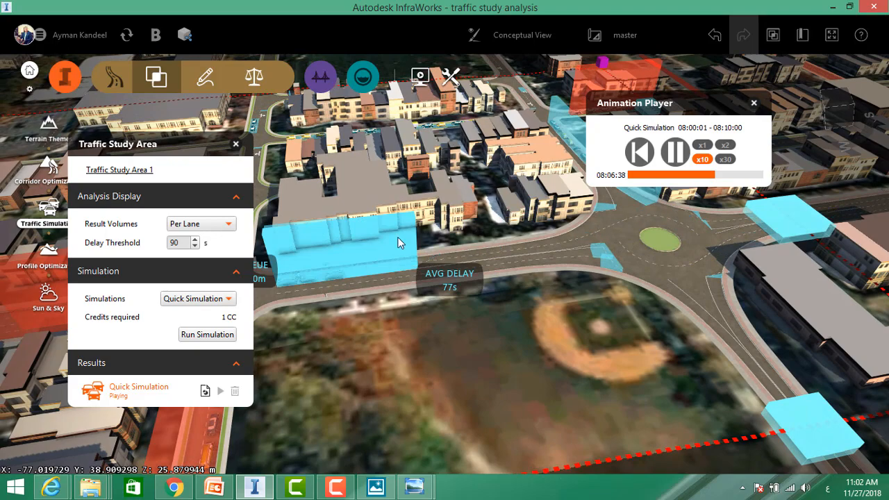
middle_click_drag(589, 257, 679, 287)
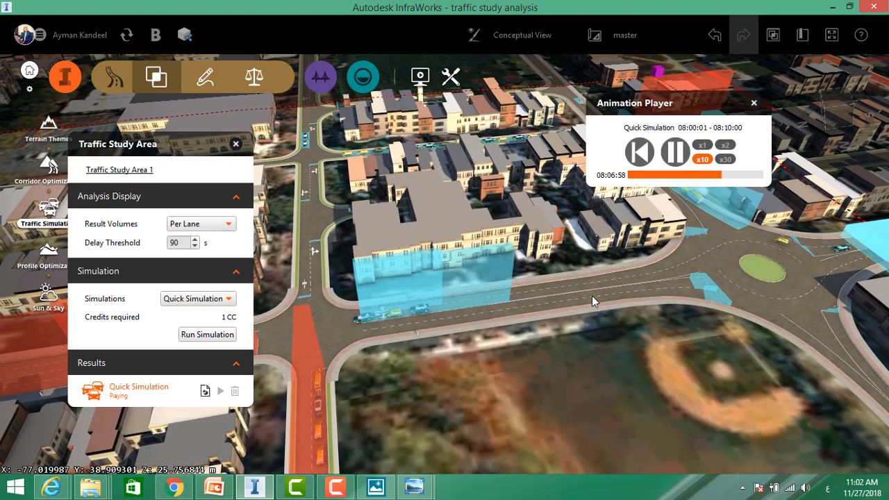
middle_click_drag(503, 296, 627, 262)
left_click_drag(581, 336, 589, 334)
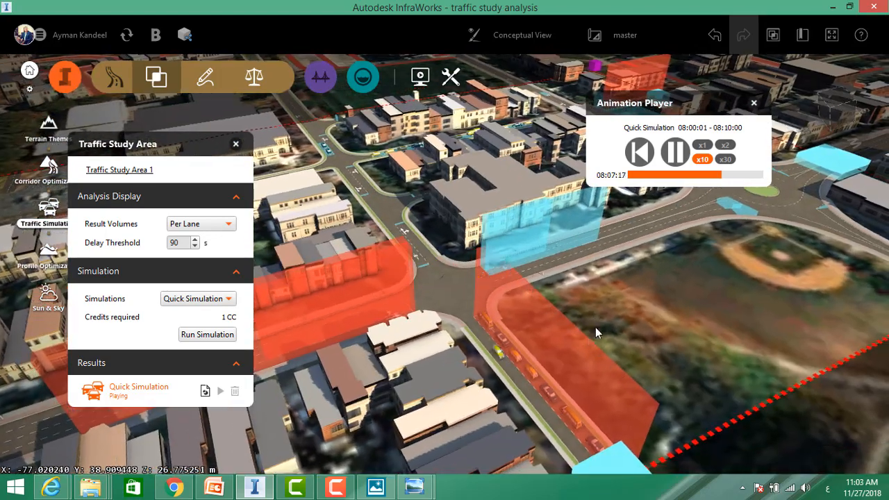
scroll(595, 328, "down", 1)
mouse_move(555, 329)
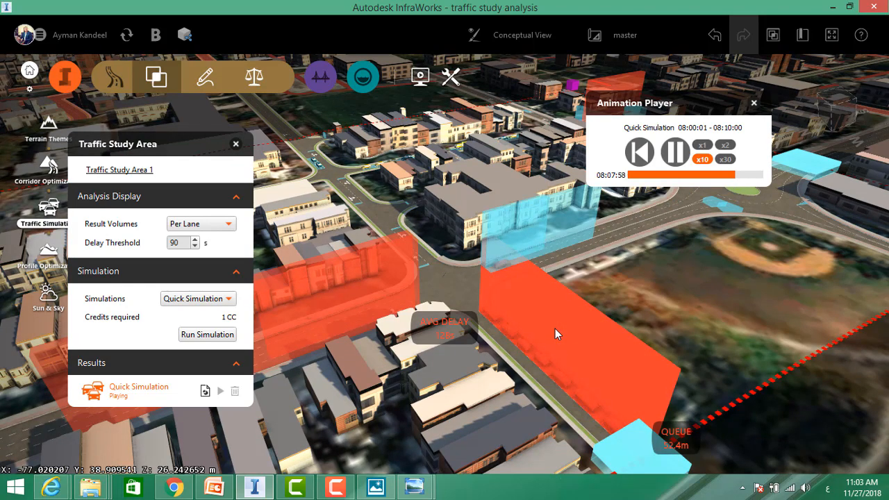
mouse_move(367, 286)
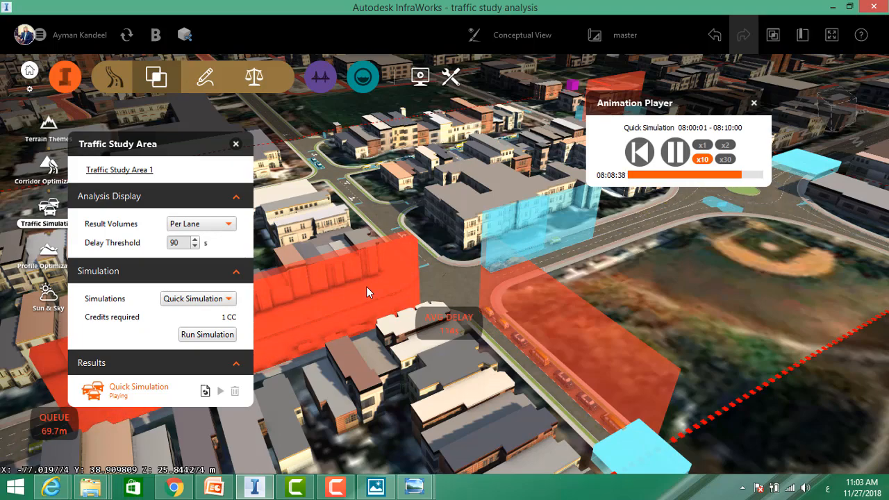
Inspect the vehicles queued at the signalled intersection up close, from above and from opposite sides
left_click_drag(580, 289, 651, 314)
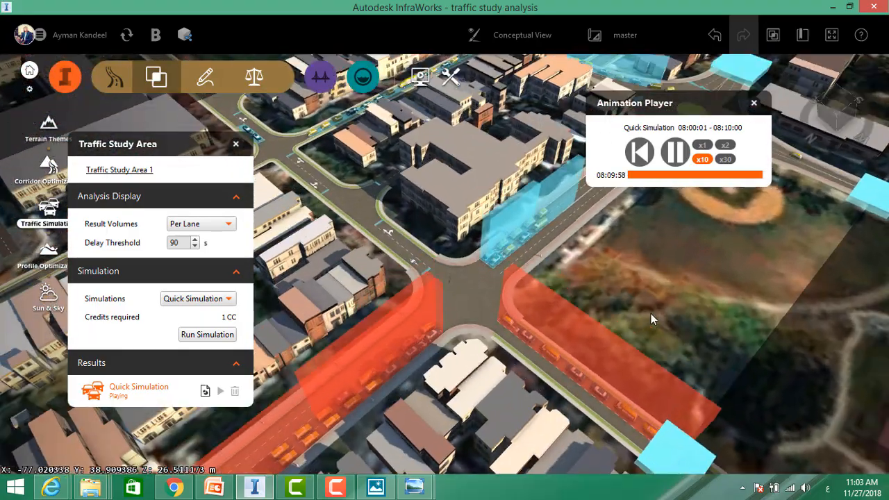
scroll(494, 330, "up", 4)
scroll(426, 329, "up", 2)
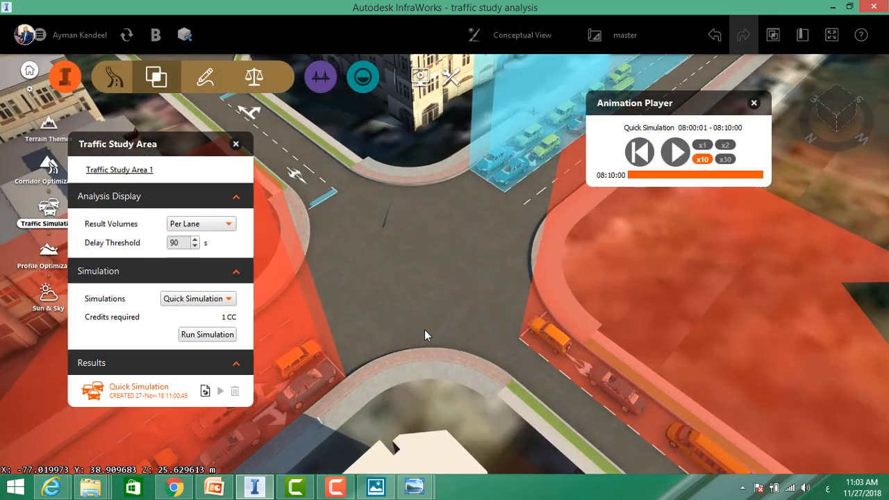
left_click_drag(425, 330, 532, 273)
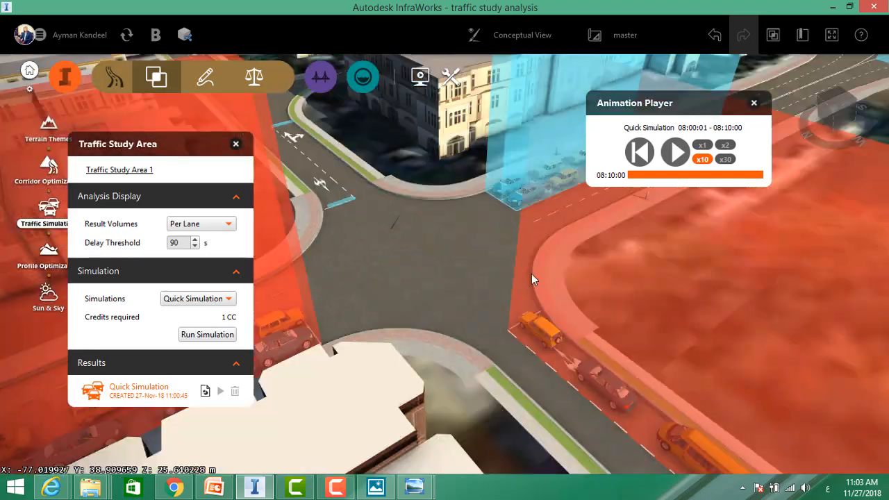
middle_click_drag(741, 261, 610, 260)
scroll(594, 266, "down", 5)
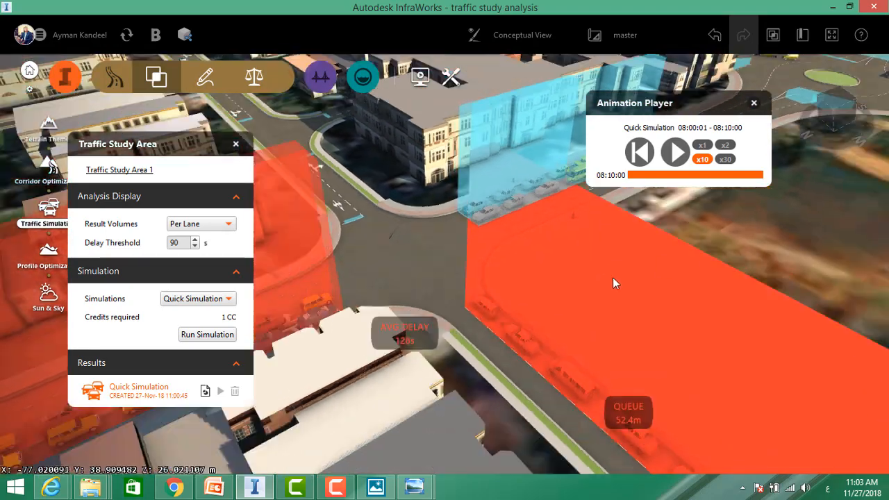
left_click_drag(739, 290, 459, 221)
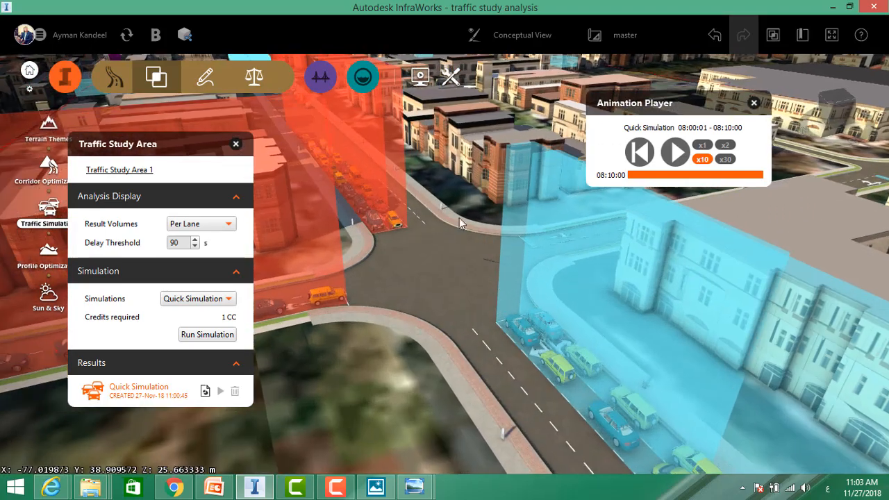
Return to the roundabout and replay the Quick Simulation from the start at x10 speed
left_click_drag(450, 251, 665, 340)
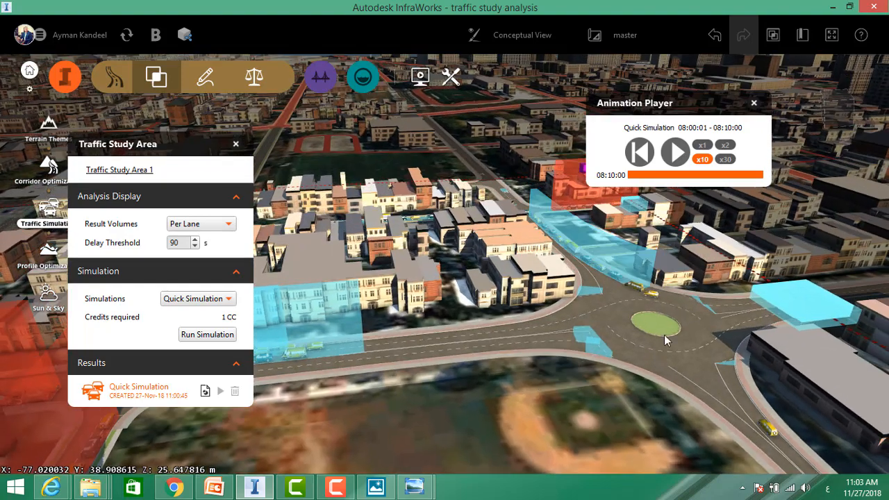
left_click(676, 153)
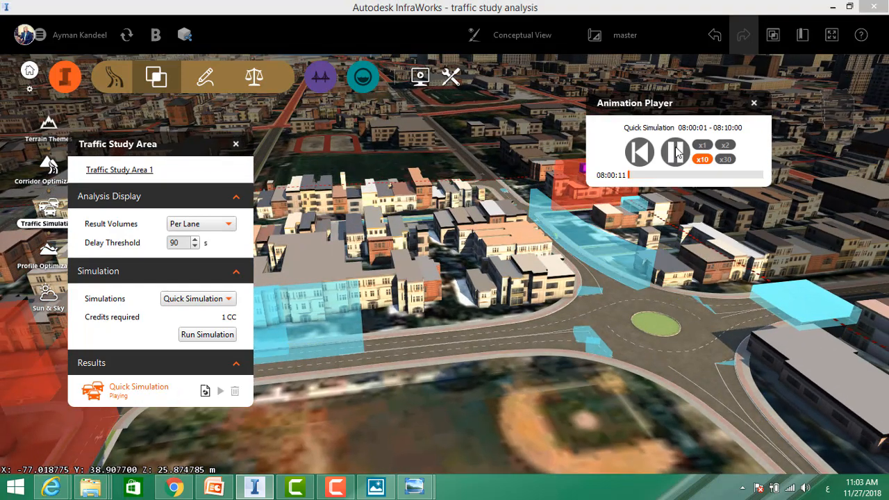